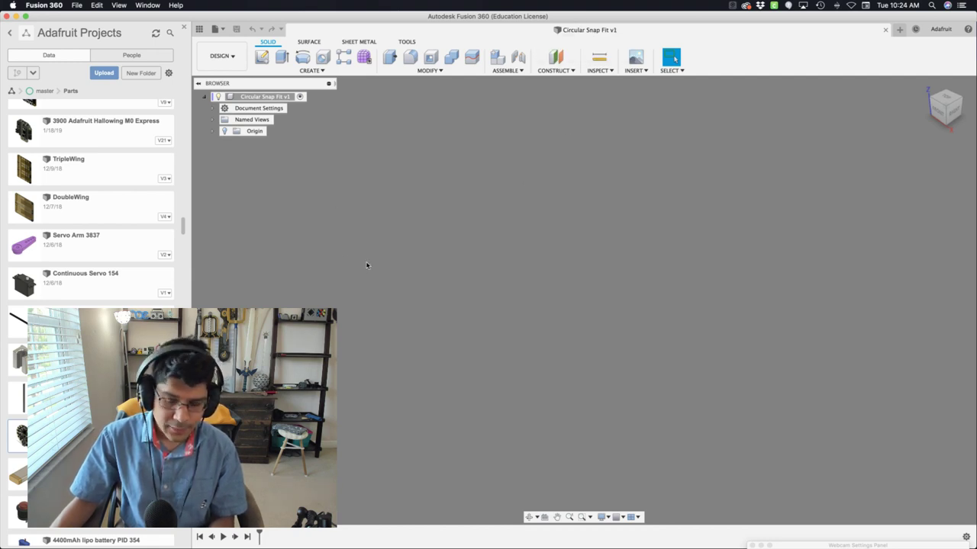
- Create an empty, activated component named "case assembly" under the root of the design
{"action": "key", "text": "n"}
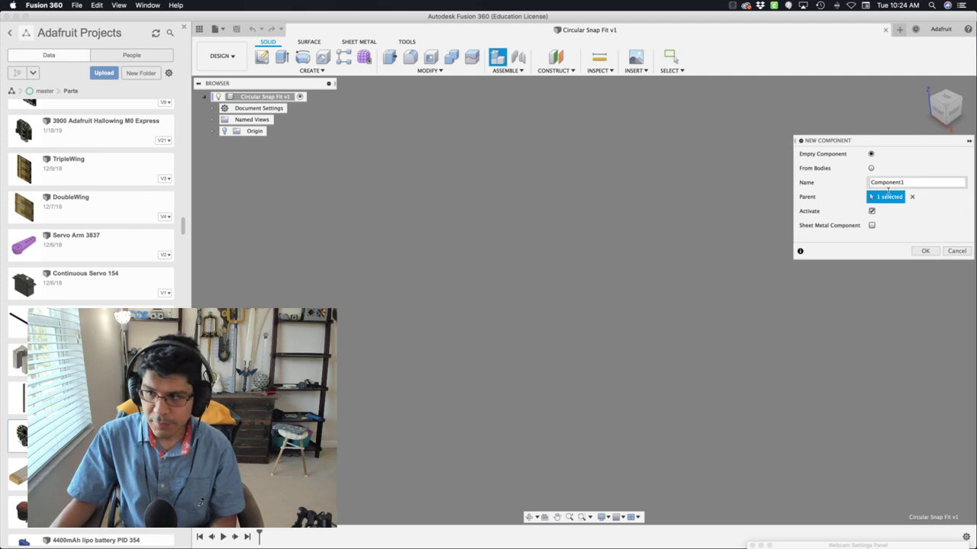
{"action": "double_click", "coordinate": [887, 183]}
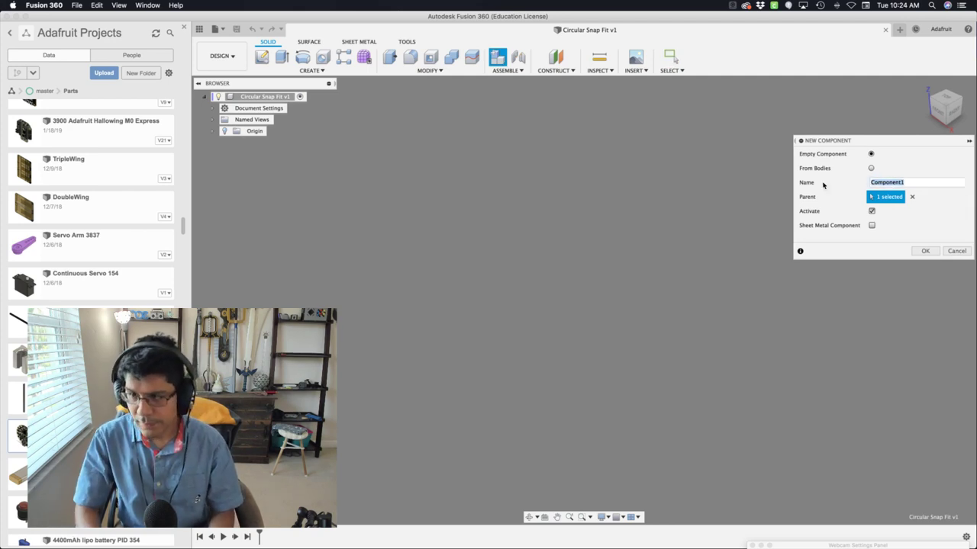
{"action": "type", "text": "case assembly"}
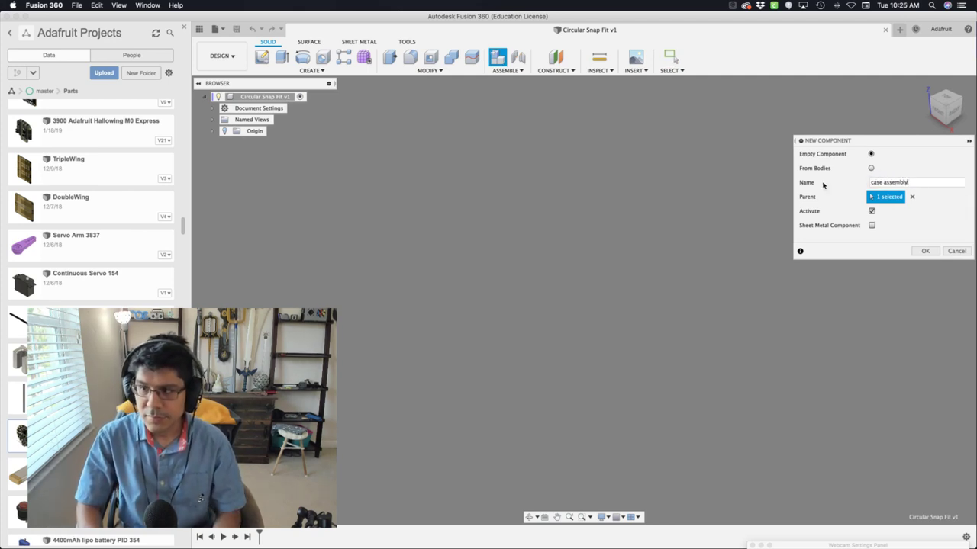
{"action": "left_click", "coordinate": [922, 250]}
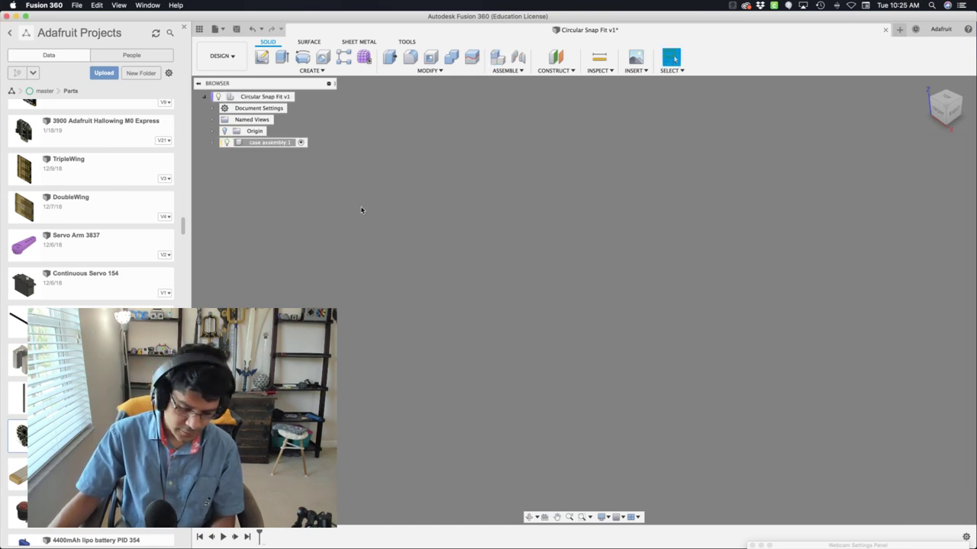
- Create an empty, activated component named "bottom" inside the case assembly component
{"action": "left_click", "coordinate": [497, 58]}
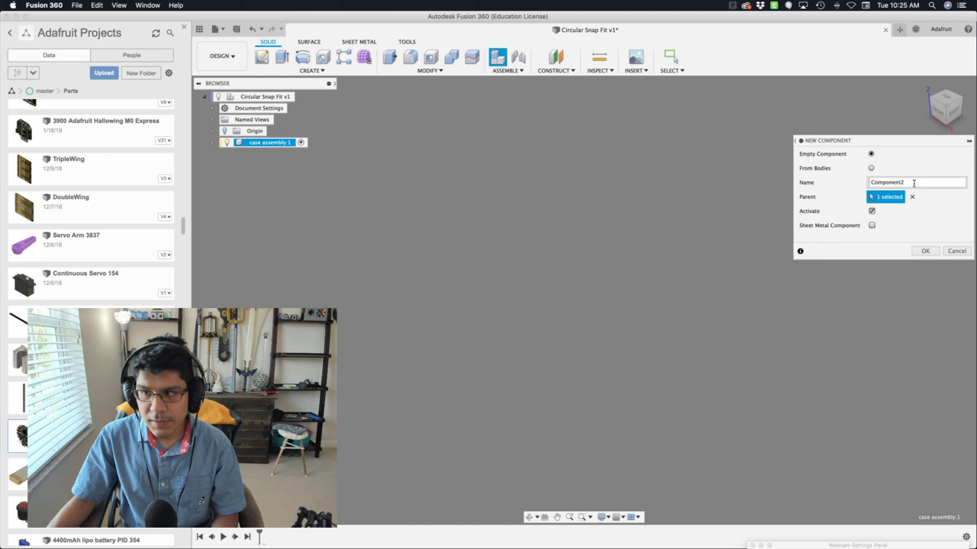
{"action": "left_click_drag", "start_coordinate": [914, 183], "coordinate": [800, 162]}
{"action": "type", "text": "bottom"}
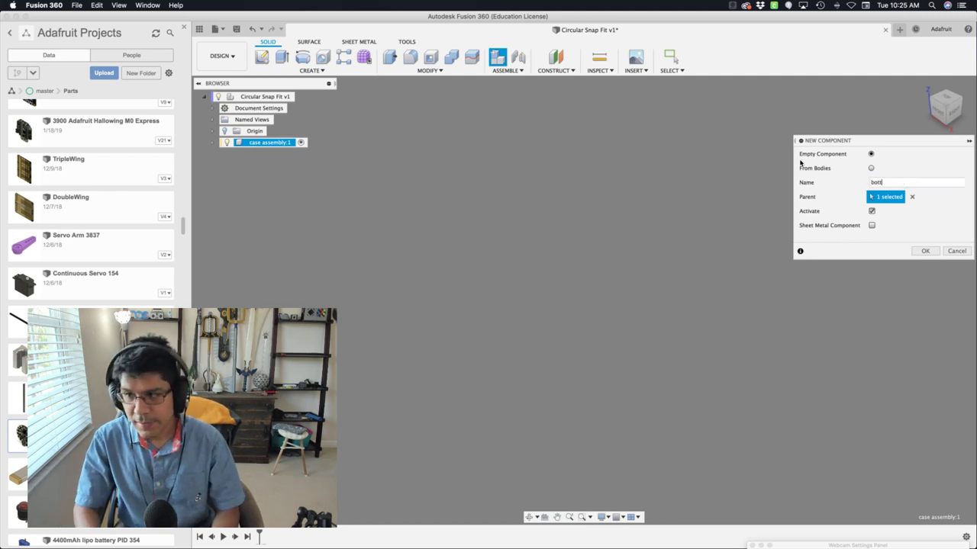
{"action": "left_click", "coordinate": [921, 250]}
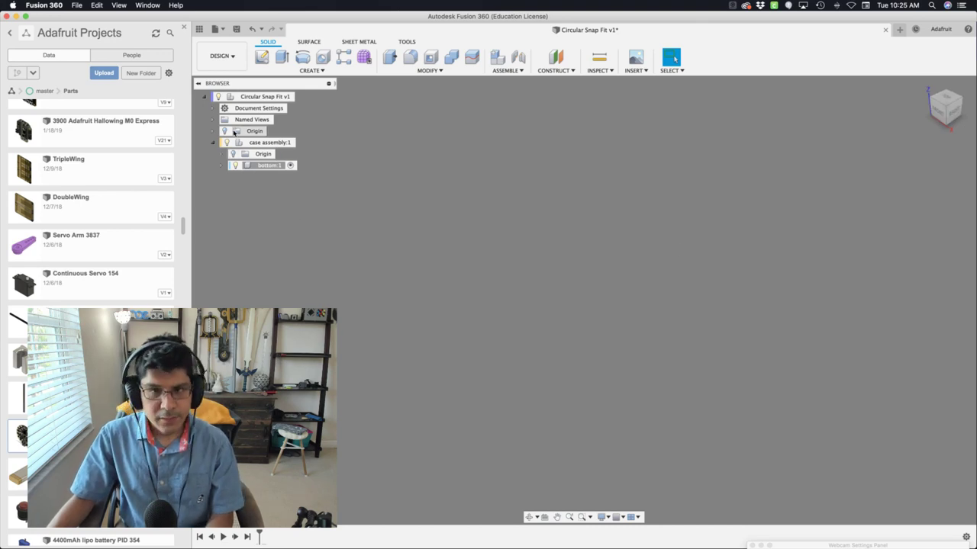
- Add a user parameter named shell, in mm, with the expression 1.5
{"action": "key", "text": "shift+p"}
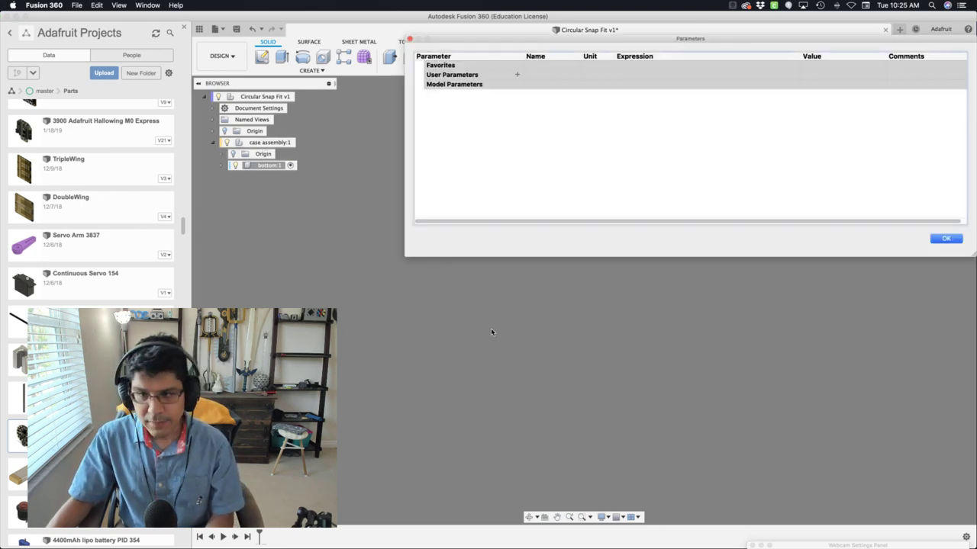
{"action": "left_click_drag", "start_coordinate": [606, 37], "coordinate": [517, 182]}
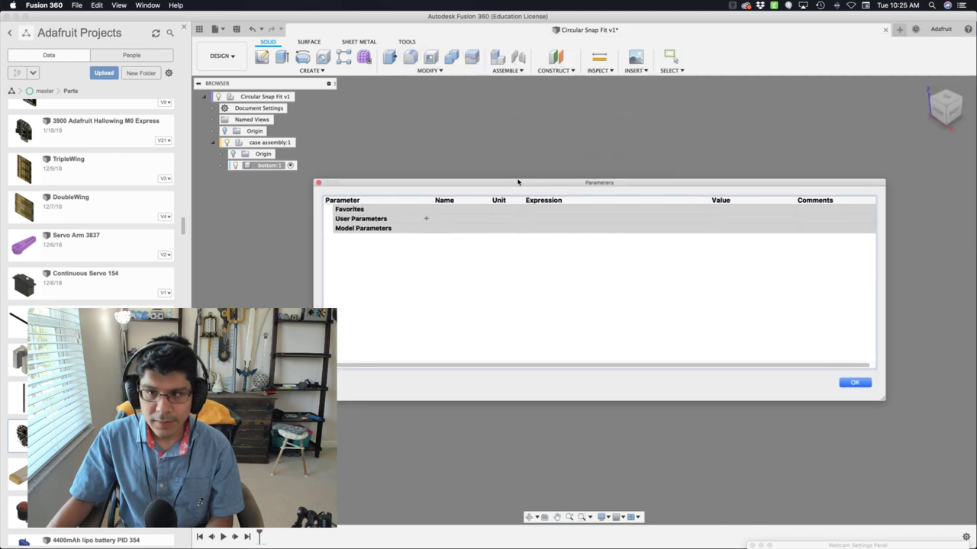
{"action": "left_click", "coordinate": [425, 219]}
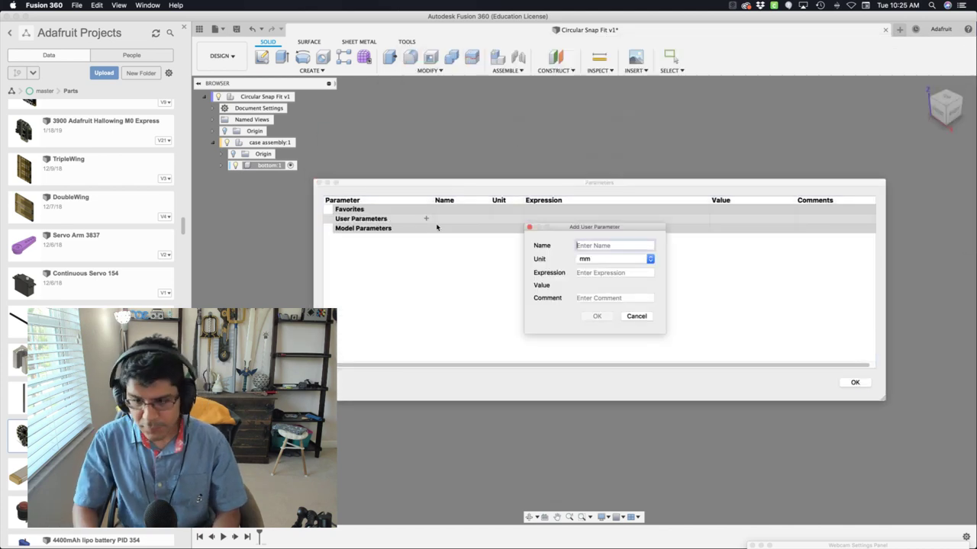
{"action": "type", "text": "she"}
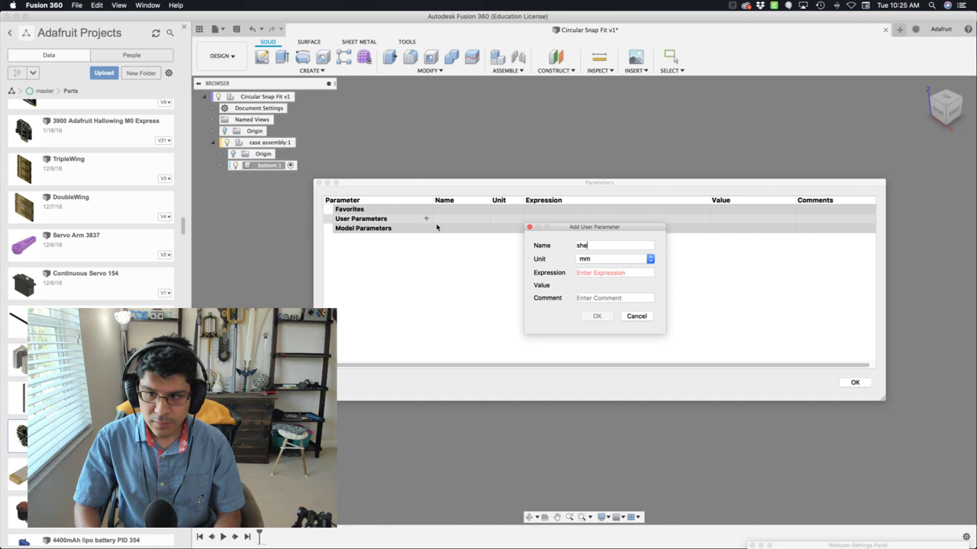
{"action": "type", "text": "ll"}
{"action": "key", "text": "Tab"}
{"action": "key", "text": "Tab"}
{"action": "type", "text": "1"}
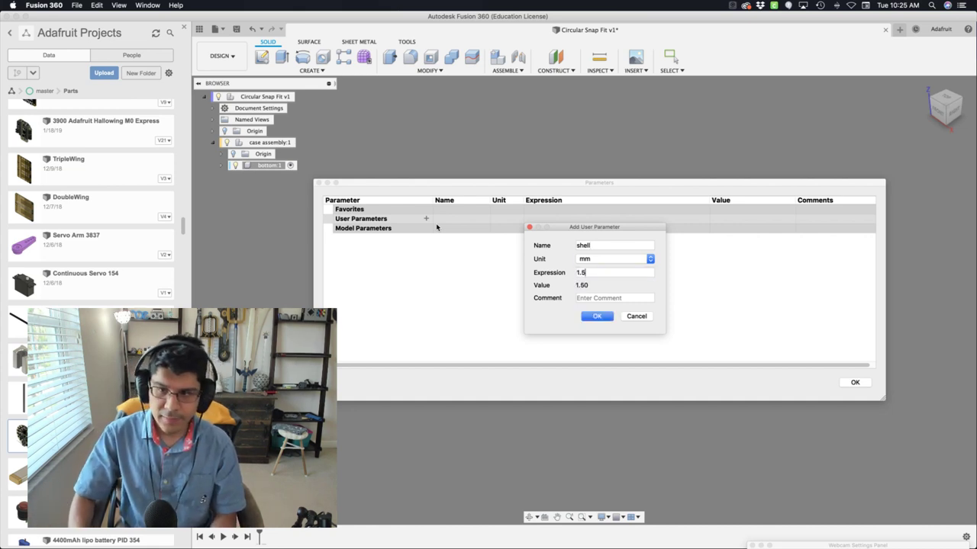
{"action": "key", "text": "Return"}
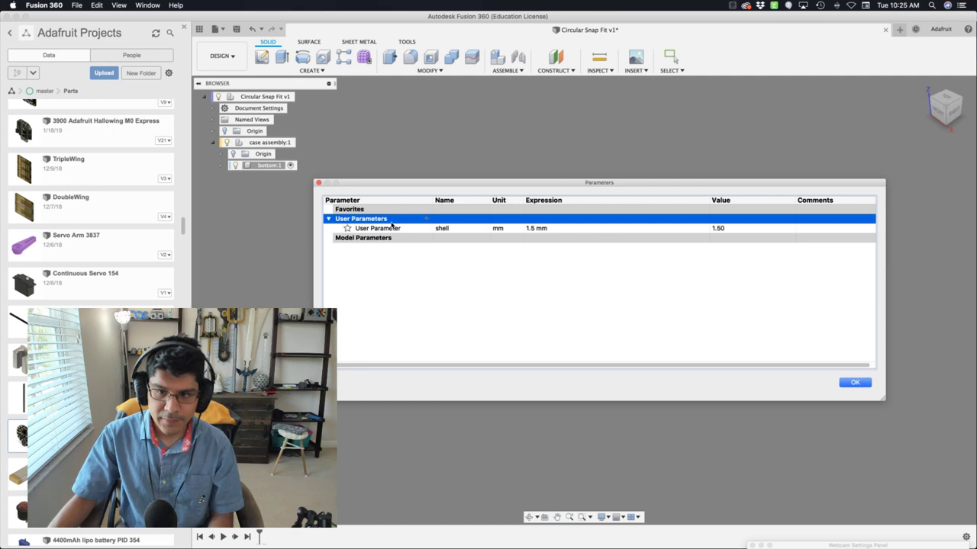
- Add a user parameter named gap, in mm, with the expression .3
{"action": "left_click", "coordinate": [425, 219]}
{"action": "type", "text": "gap"}
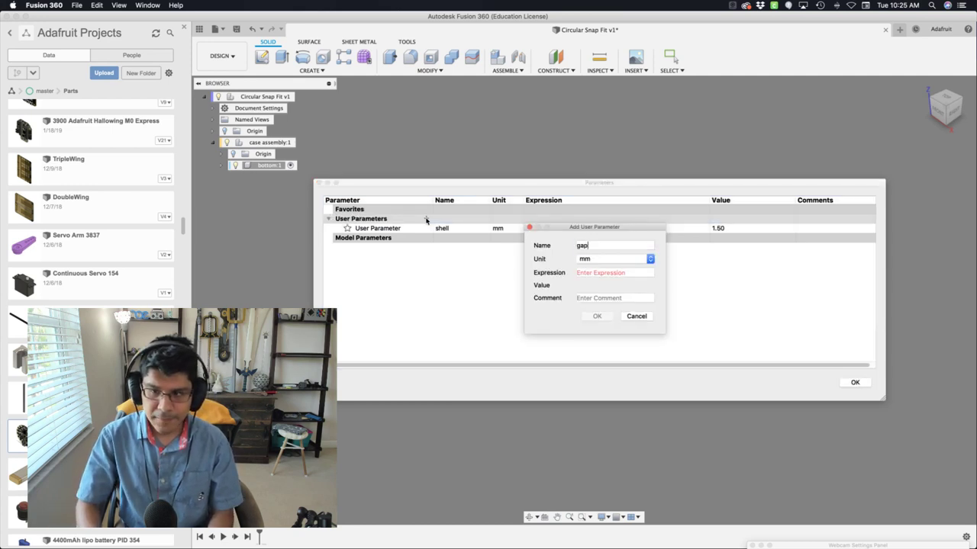
{"action": "key", "text": "Tab"}
{"action": "key", "text": "Tab"}
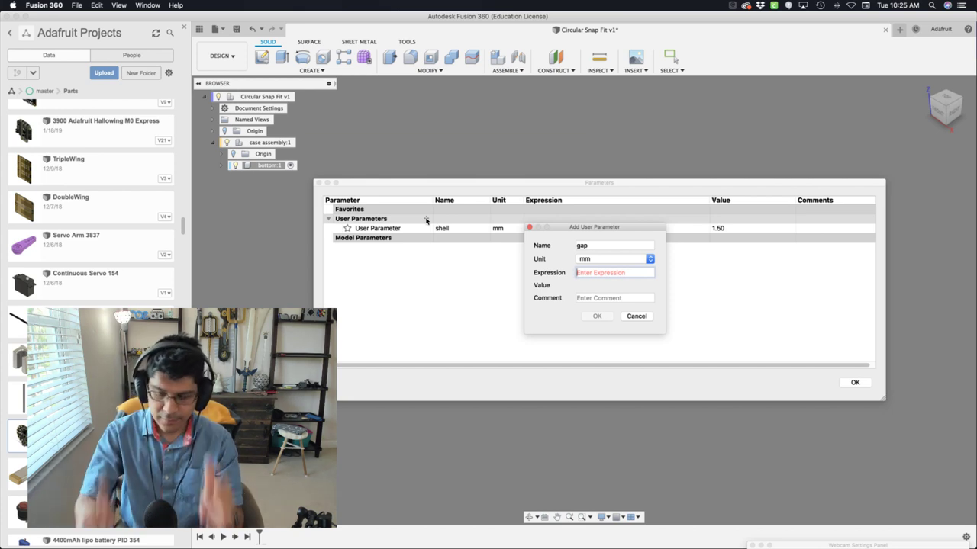
{"action": "type", "text": ".3"}
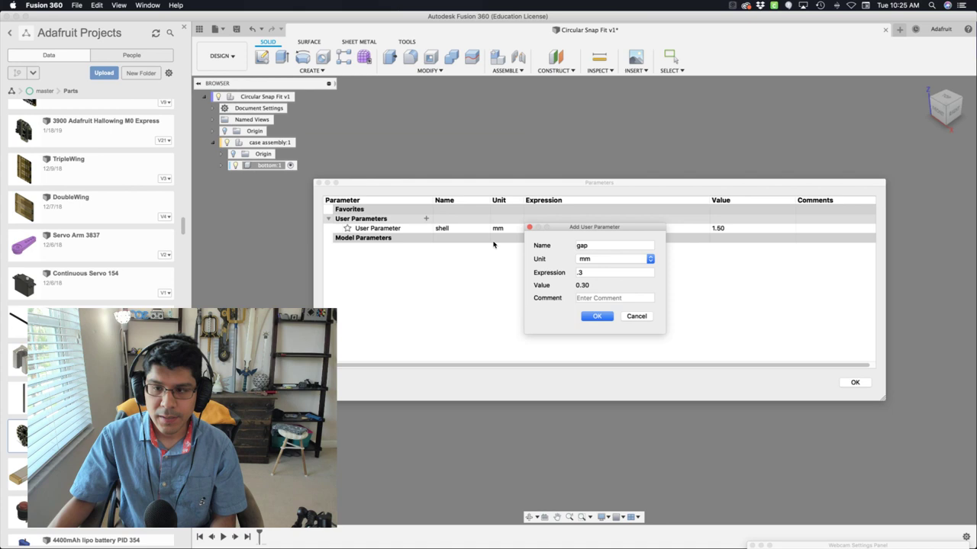
{"action": "left_click", "coordinate": [586, 317]}
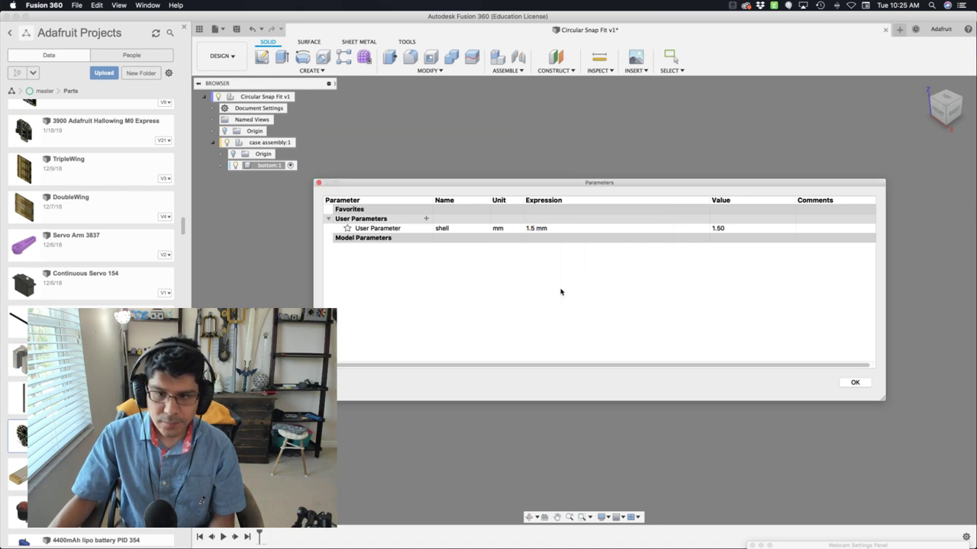
- Add a user parameter named internalDiameter, in mm, with the expression 52, and finish editing the parameters
{"action": "left_click", "coordinate": [425, 220]}
{"action": "type", "text": "mainDiameter"}
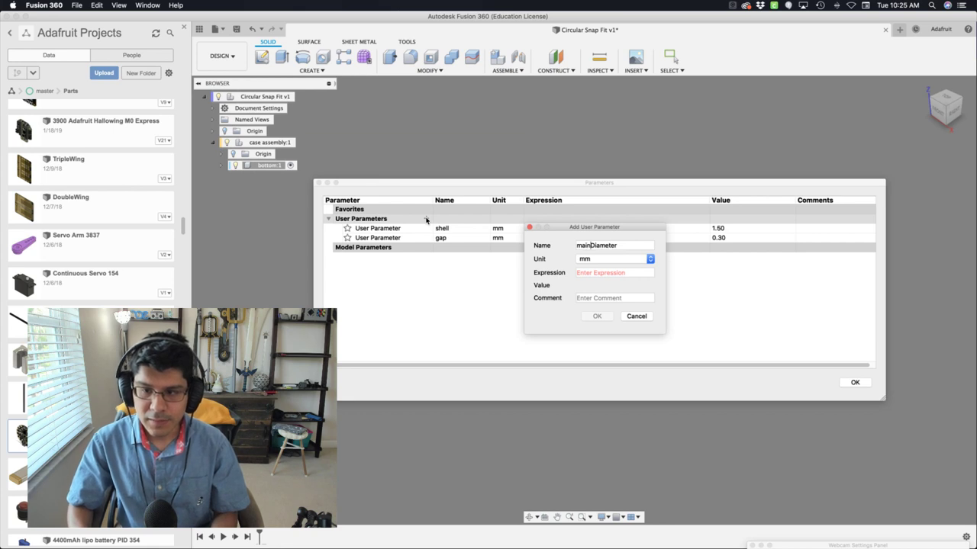
{"action": "key", "text": "shift+alt+Left"}
{"action": "type", "text": "inner"}
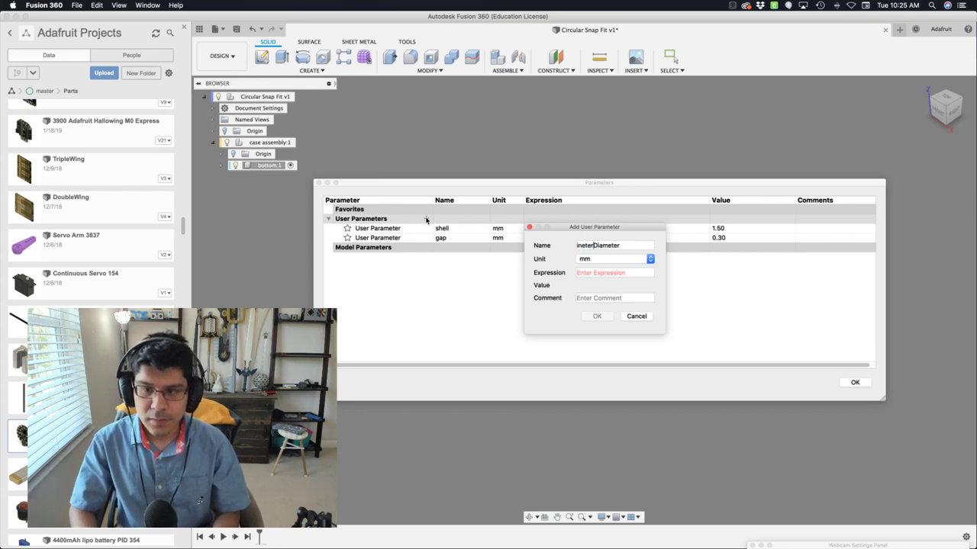
{"action": "key", "text": "BackSpace"}
{"action": "key", "text": "BackSpace"}
{"action": "key", "text": "BackSpace"}
{"action": "type", "text": "ternal"}
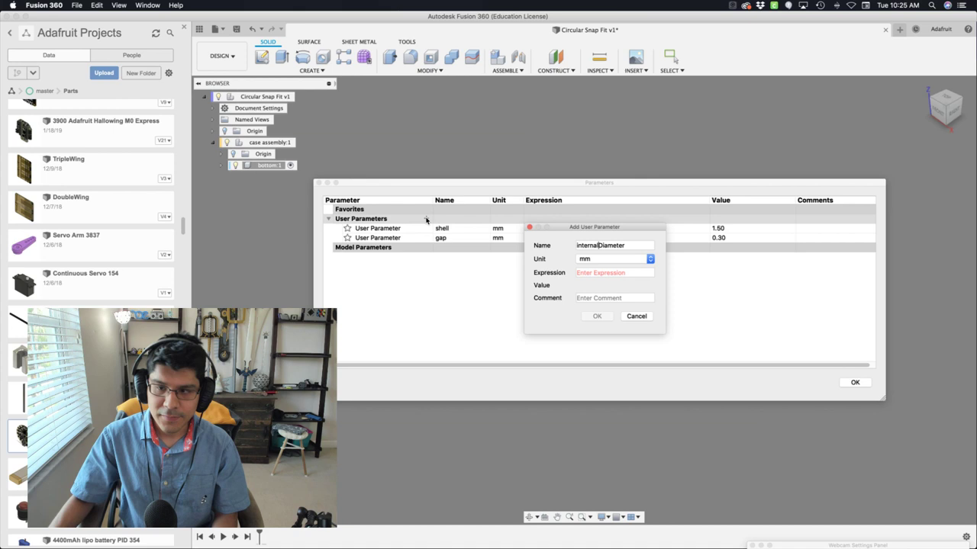
{"action": "left_click", "coordinate": [579, 275]}
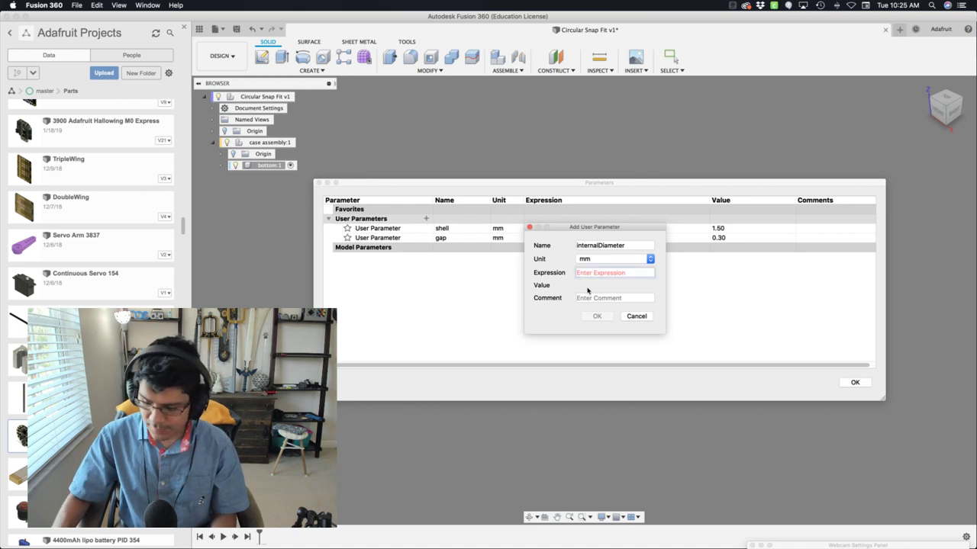
{"action": "type", "text": "52"}
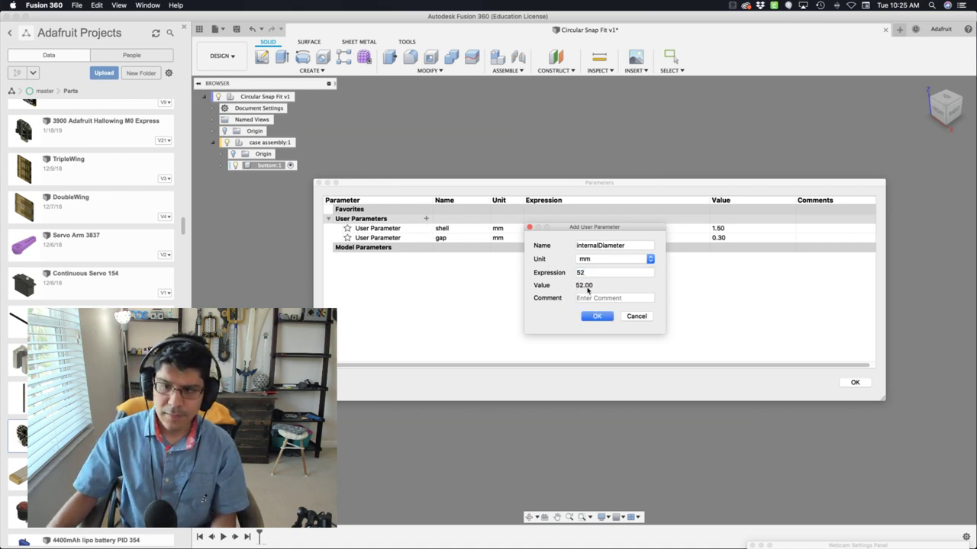
{"action": "left_click", "coordinate": [597, 316]}
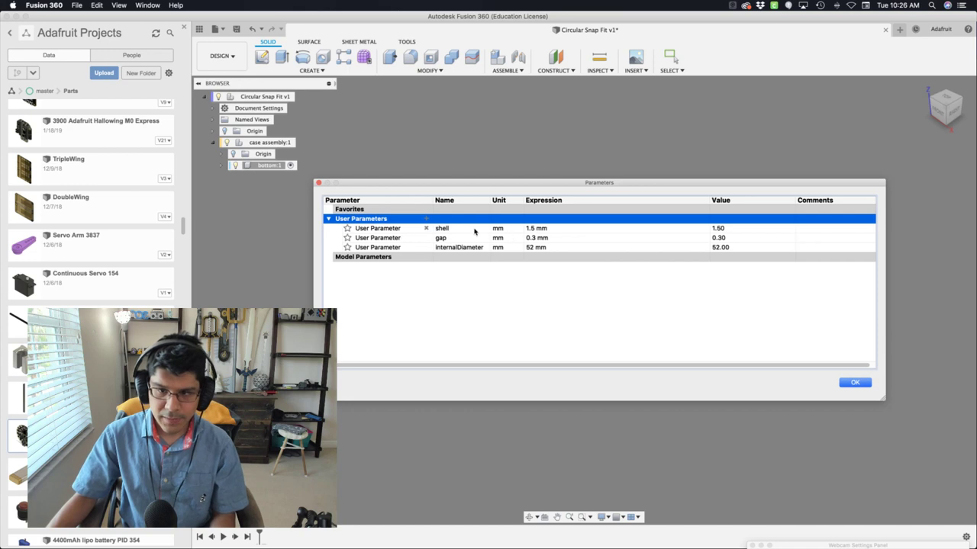
{"action": "left_click", "coordinate": [855, 382]}
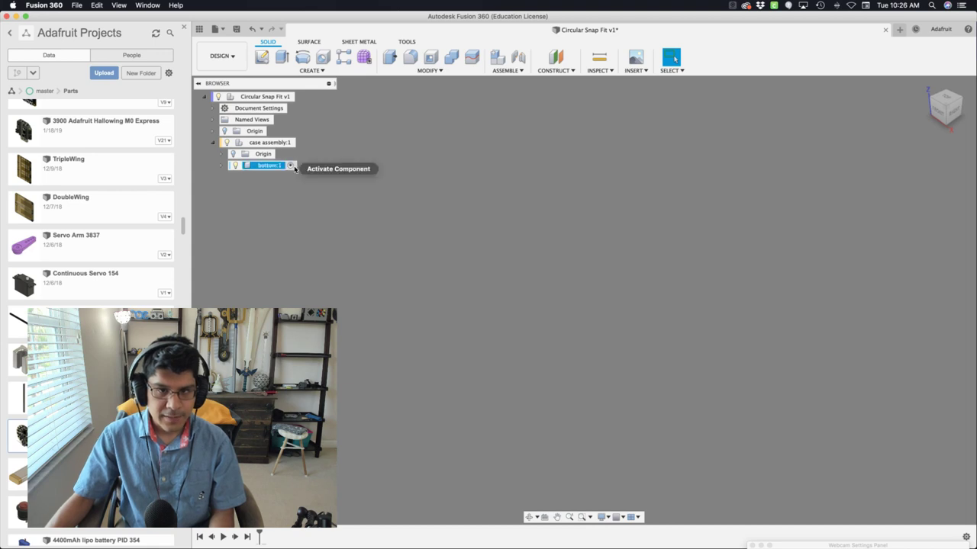
- Activate the bottom component and start a sketch on the horizontal origin plane
{"action": "left_click", "coordinate": [290, 166]}
{"action": "left_click", "coordinate": [262, 57]}
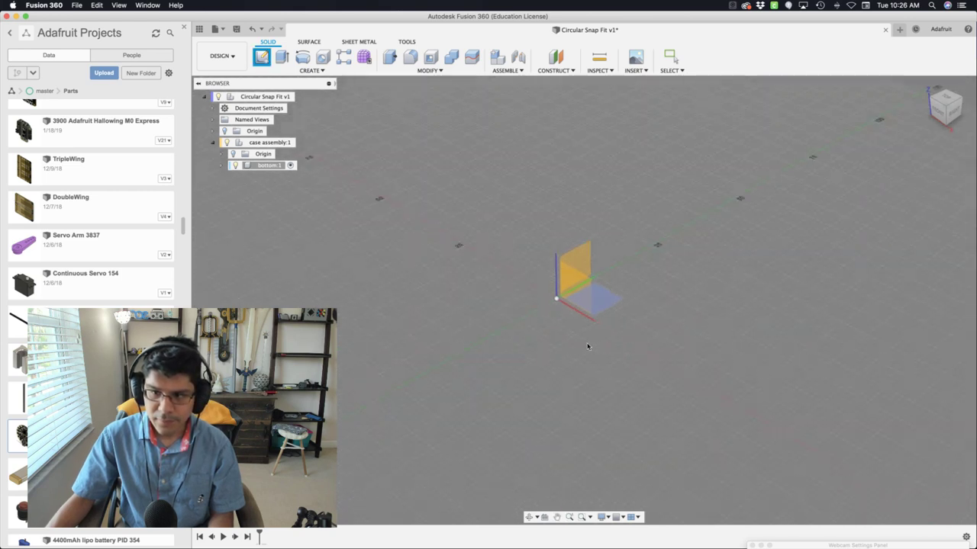
{"action": "left_click", "coordinate": [597, 294]}
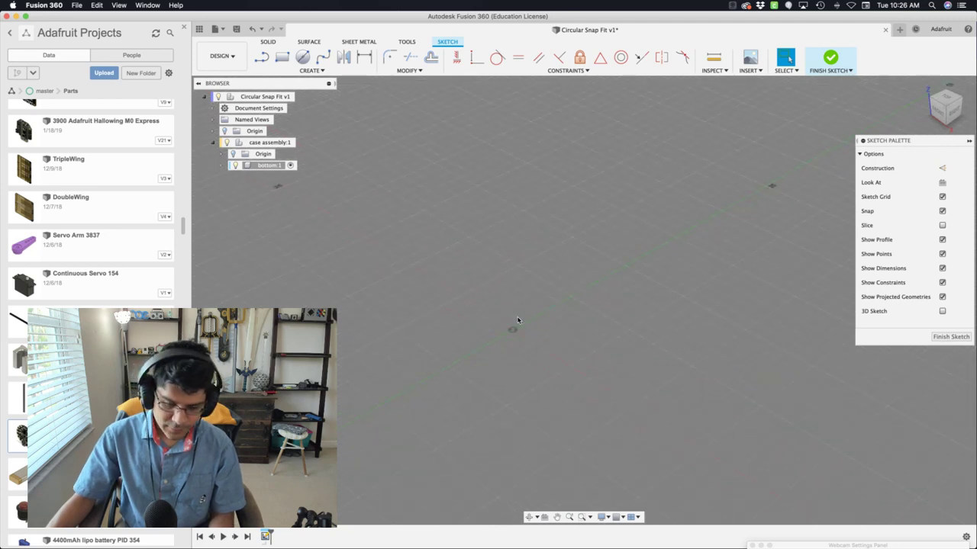
- Draw a center-diameter circle on the sketch origin with its diameter set to internalDiameter
{"action": "key", "text": "c"}
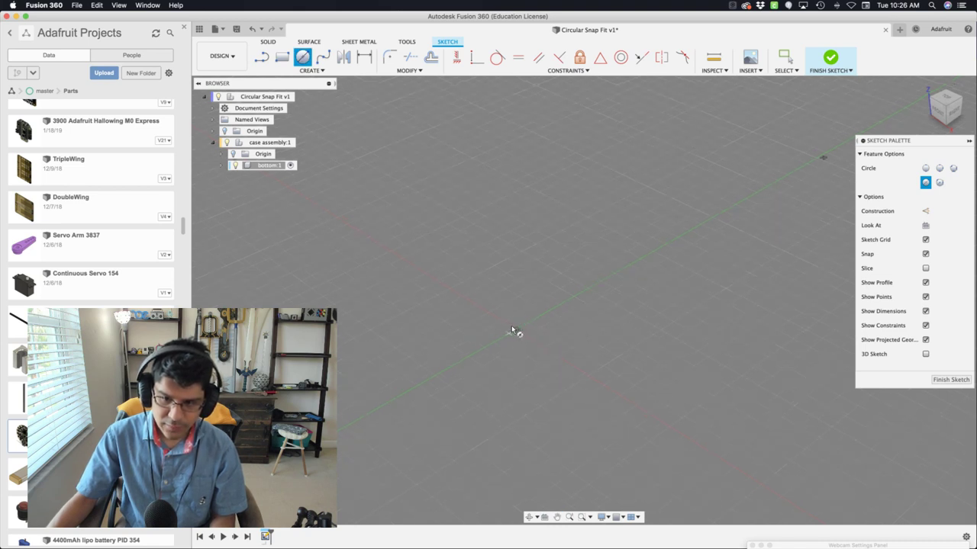
{"action": "left_click", "coordinate": [515, 329]}
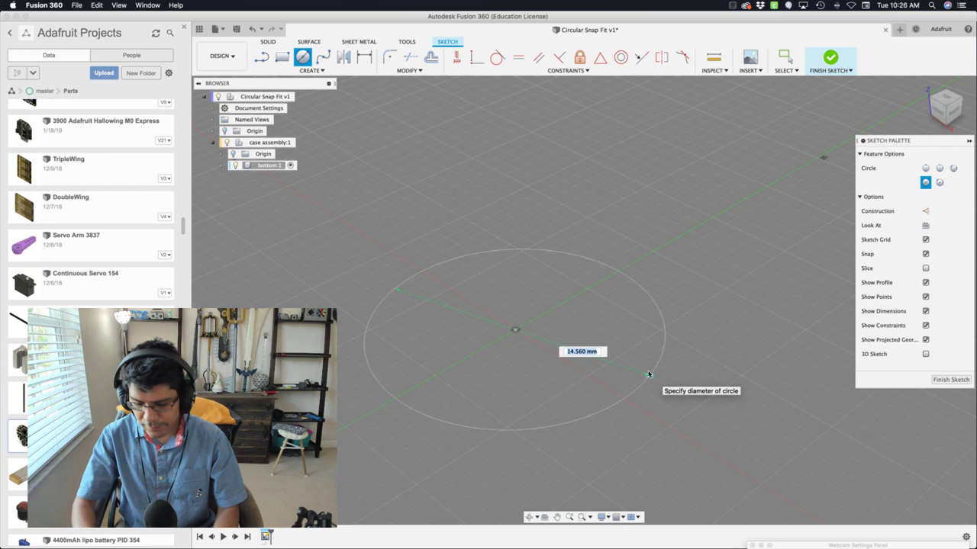
{"action": "type", "text": "dia"}
{"action": "key", "text": "Return"}
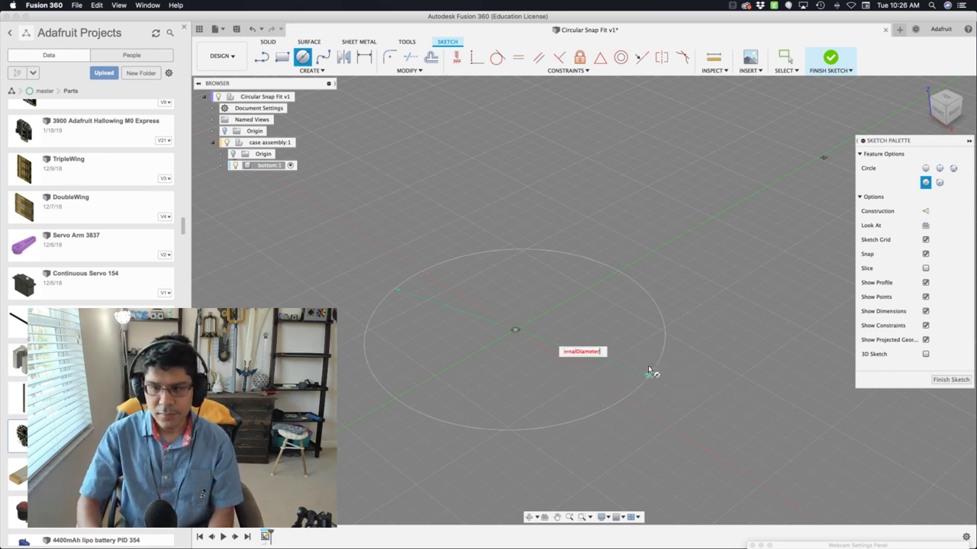
{"action": "key", "text": "Return"}
{"action": "key", "text": "Escape"}
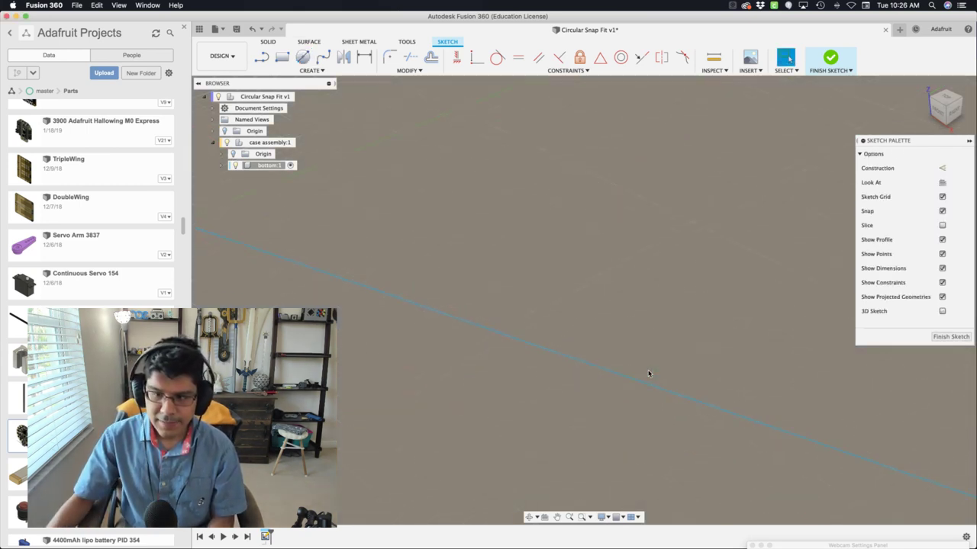
- Offset the circle outward by the shell parameter to outline the case wall
{"action": "scroll", "coordinate": [648, 374], "scroll_direction": "down", "scroll_amount": 6}
{"action": "middle_click_drag", "start_coordinate": [649, 374], "coordinate": [611, 303]}
{"action": "left_click", "coordinate": [703, 367]}
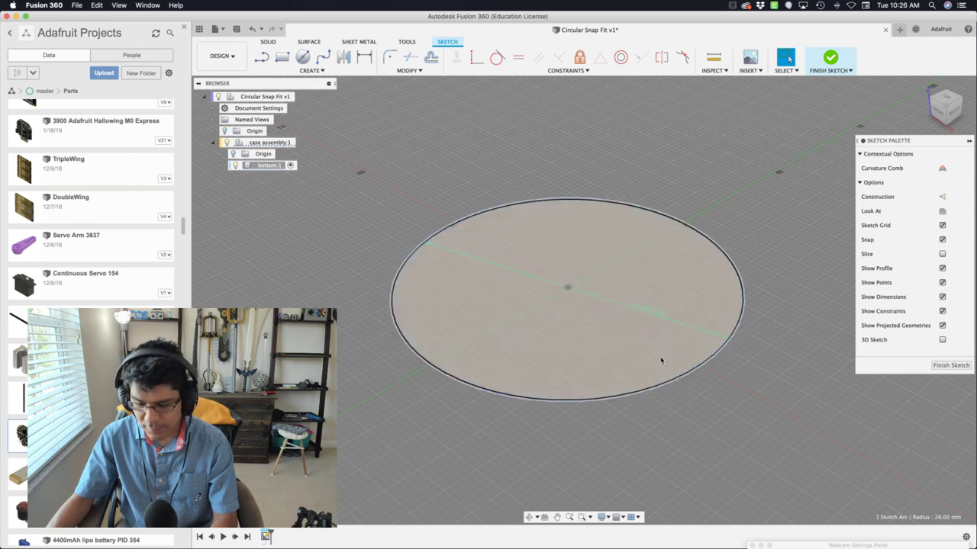
{"action": "key", "text": "o"}
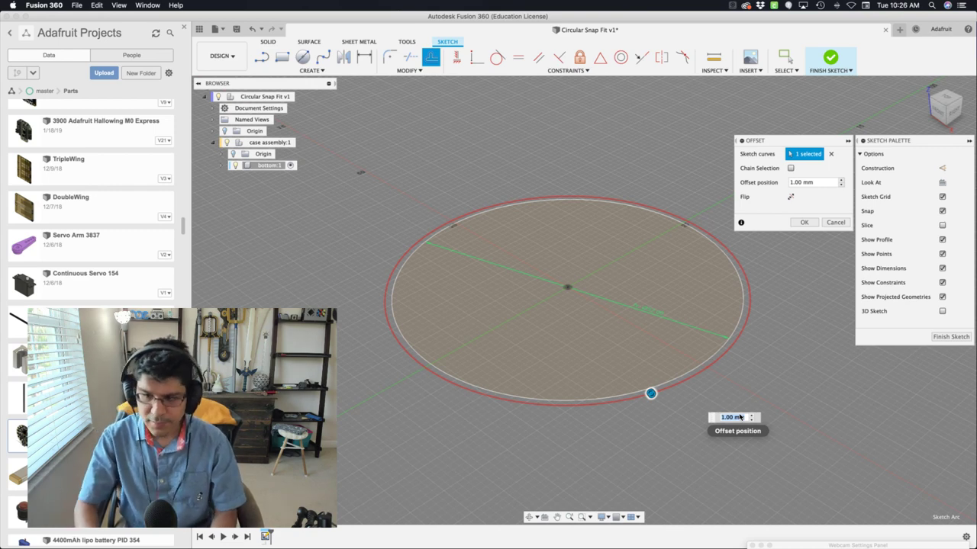
{"action": "type", "text": "shell"}
{"action": "key", "text": "Return"}
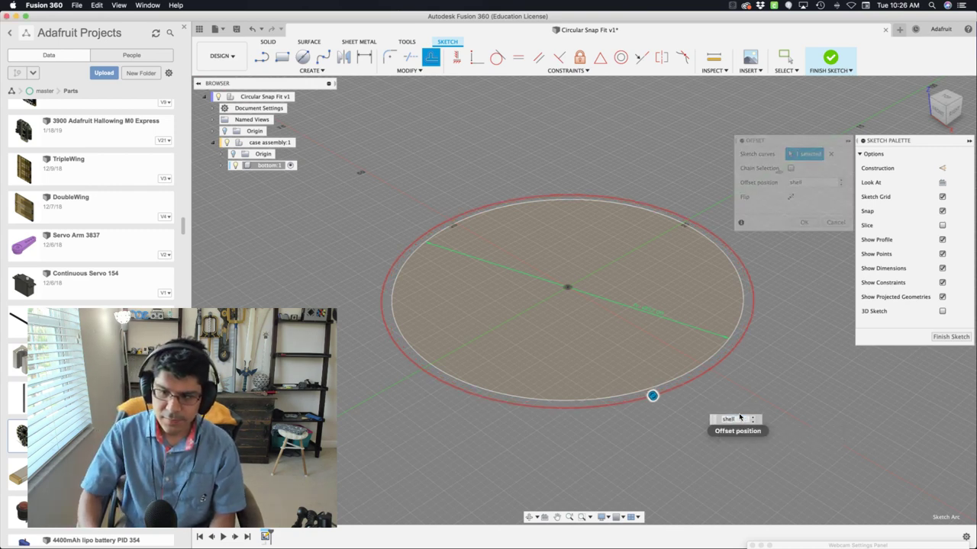
- Check the ring profile between the two circles and finish the sketch
{"action": "scroll", "coordinate": [732, 276], "scroll_direction": "up", "scroll_amount": 3}
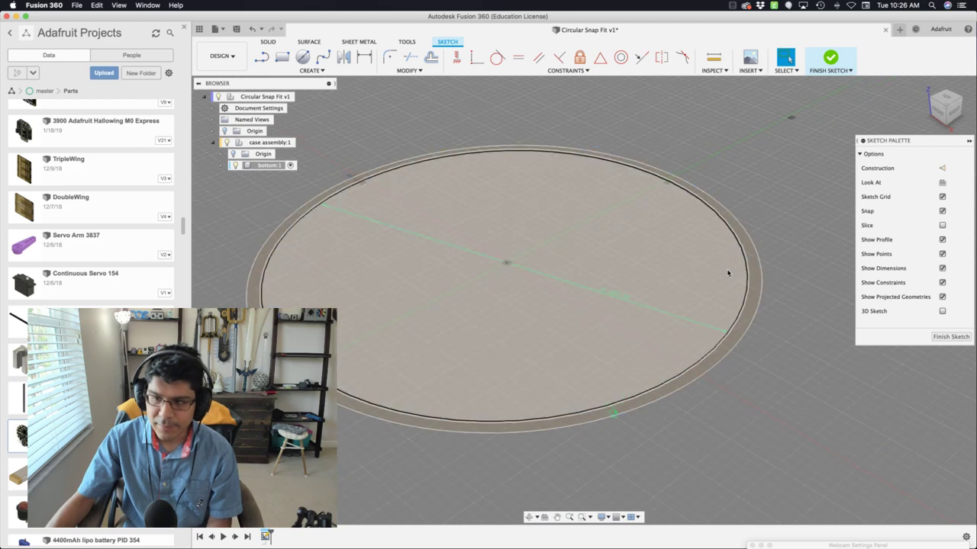
{"action": "left_click", "coordinate": [737, 268]}
{"action": "left_click", "coordinate": [755, 299]}
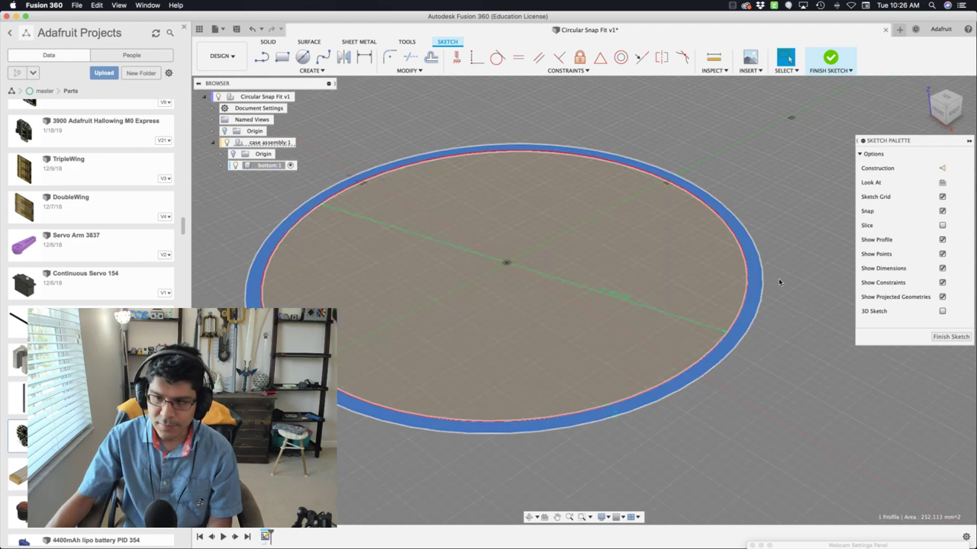
{"action": "left_click", "coordinate": [829, 59]}
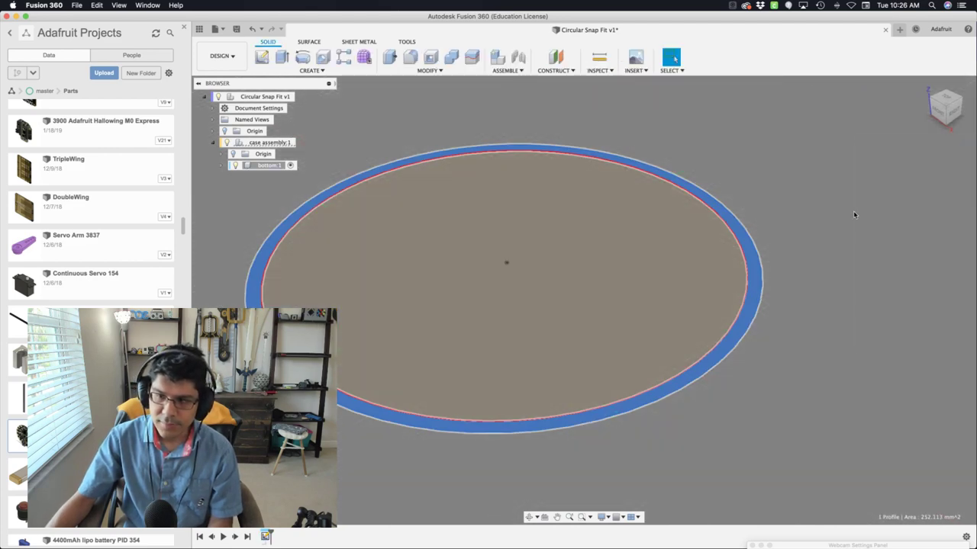
- Extrude the inner disc and outer ring profiles together as a new body with the distance -shell to form the case floor
{"action": "scroll", "coordinate": [704, 251], "scroll_direction": "down", "scroll_amount": 3}
{"action": "left_click", "coordinate": [678, 260]}
{"action": "scroll", "coordinate": [701, 262], "scroll_direction": "up", "scroll_amount": 2}
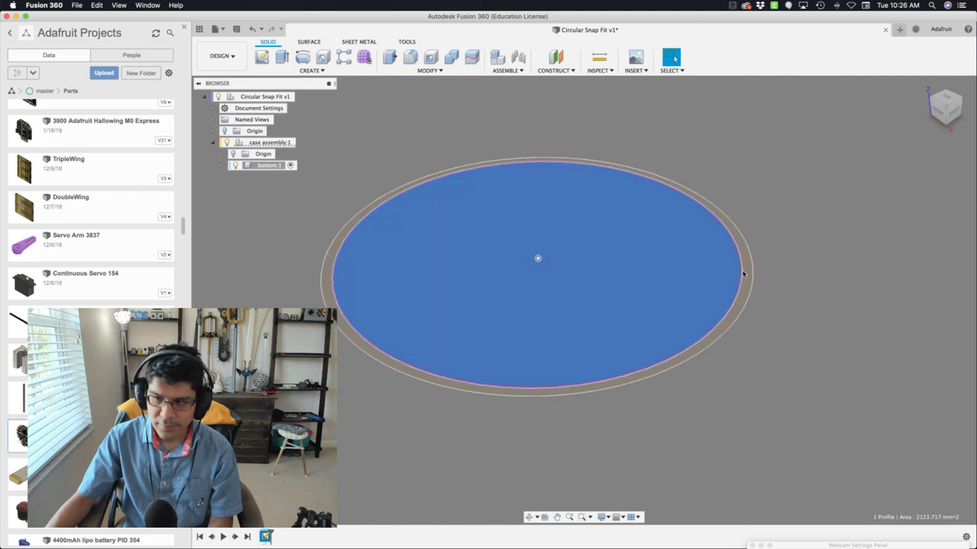
{"action": "left_click", "coordinate": [745, 275], "text": "shift"}
{"action": "key", "text": "e"}
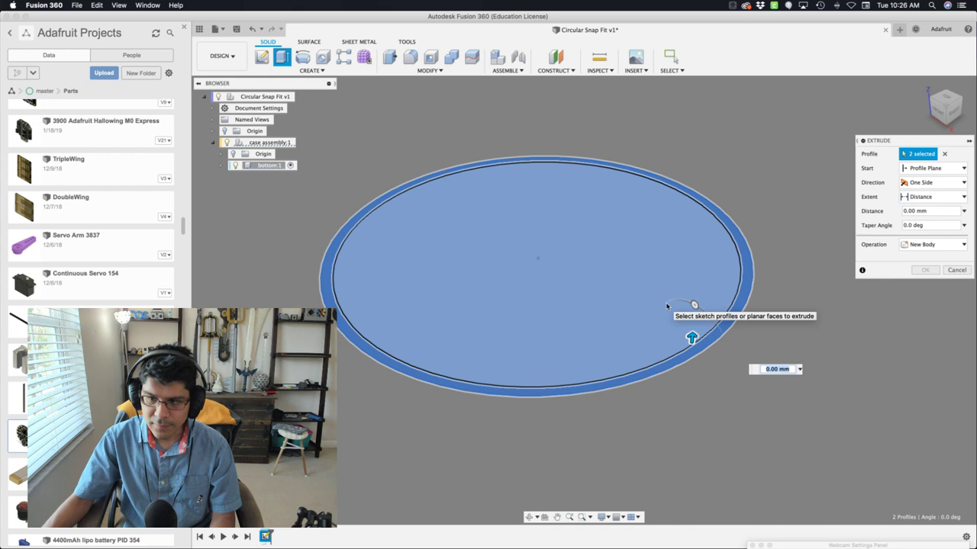
{"action": "middle_click_drag", "start_coordinate": [680, 383], "coordinate": [680, 359], "text": "shift"}
{"action": "left_click_drag", "start_coordinate": [704, 279], "coordinate": [718, 425]}
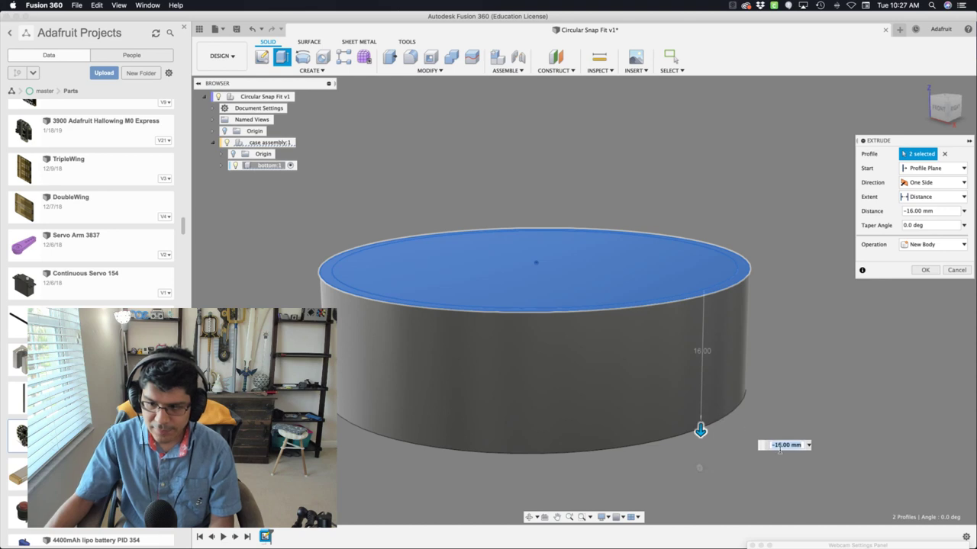
{"action": "left_click_drag", "start_coordinate": [772, 446], "coordinate": [808, 449]}
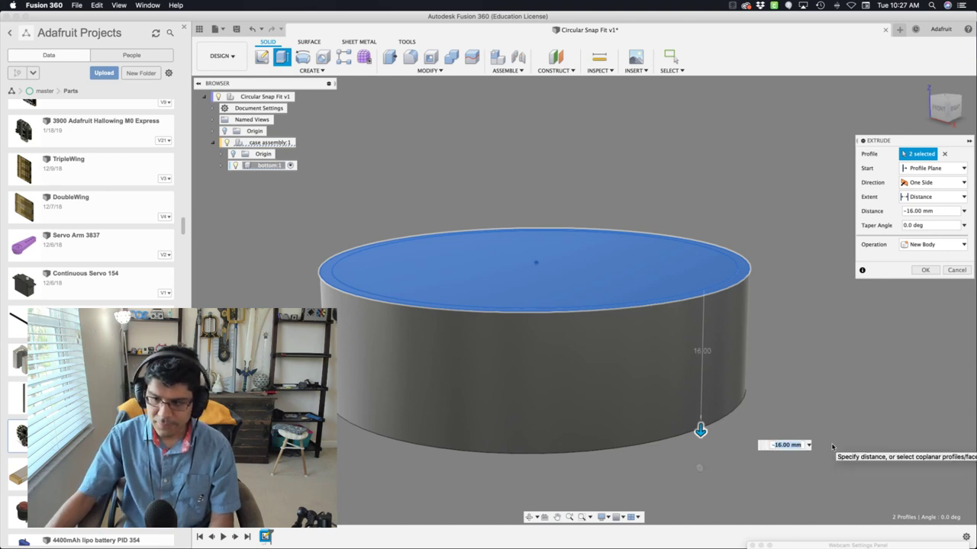
{"action": "type", "text": "-shell"}
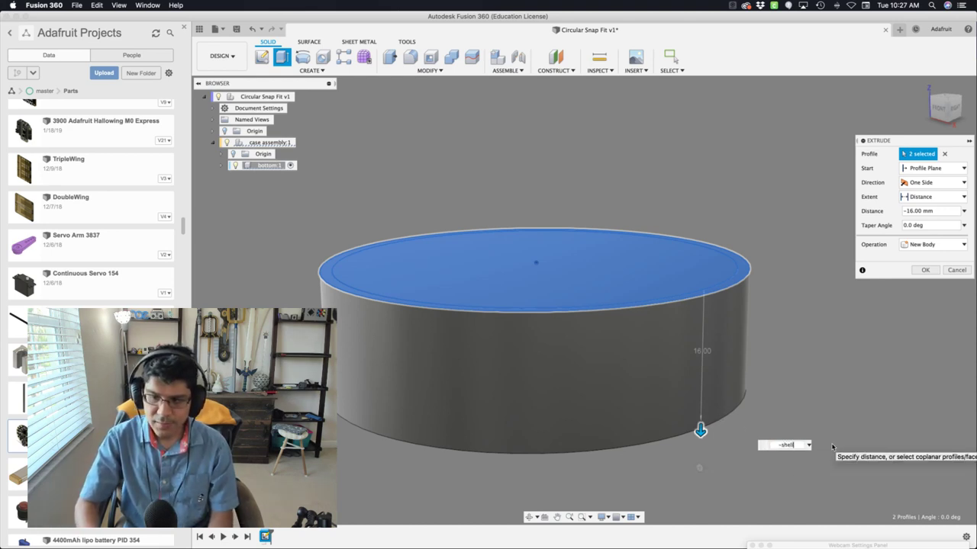
{"action": "key", "text": "Return"}
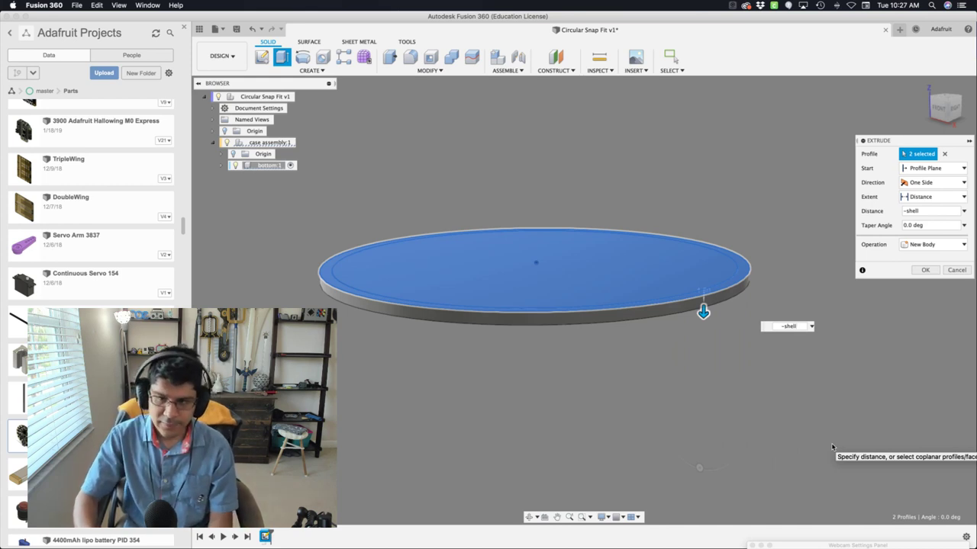
{"action": "key", "text": "Return"}
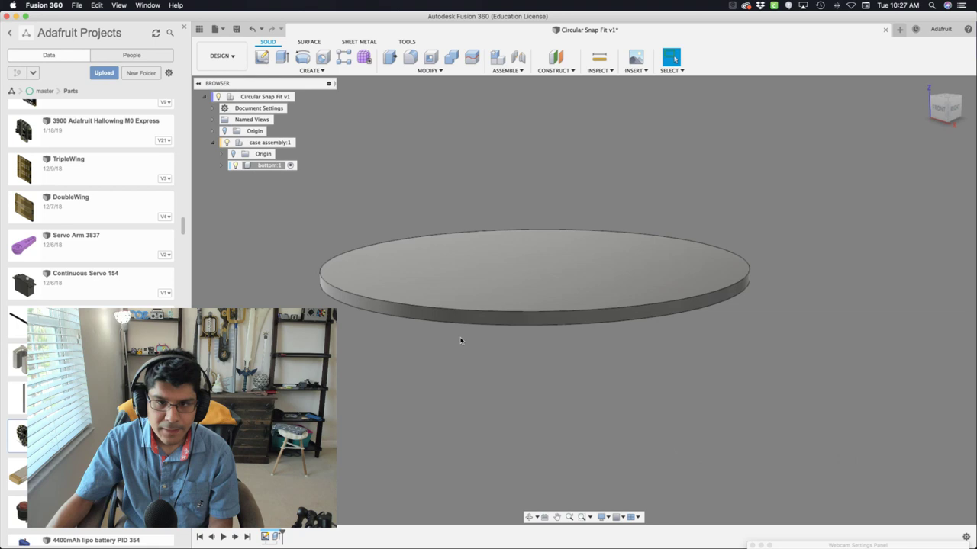
- Expand the bottom component's sketches and make Sketch1 visible again
{"action": "left_click", "coordinate": [223, 165]}
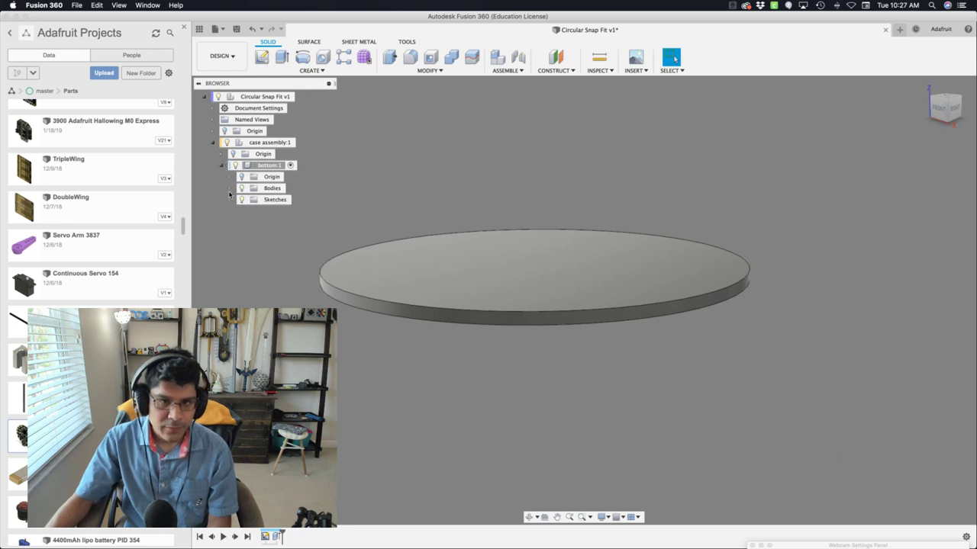
{"action": "left_click", "coordinate": [230, 200]}
{"action": "left_click", "coordinate": [248, 212]}
{"action": "left_click", "coordinate": [248, 212]}
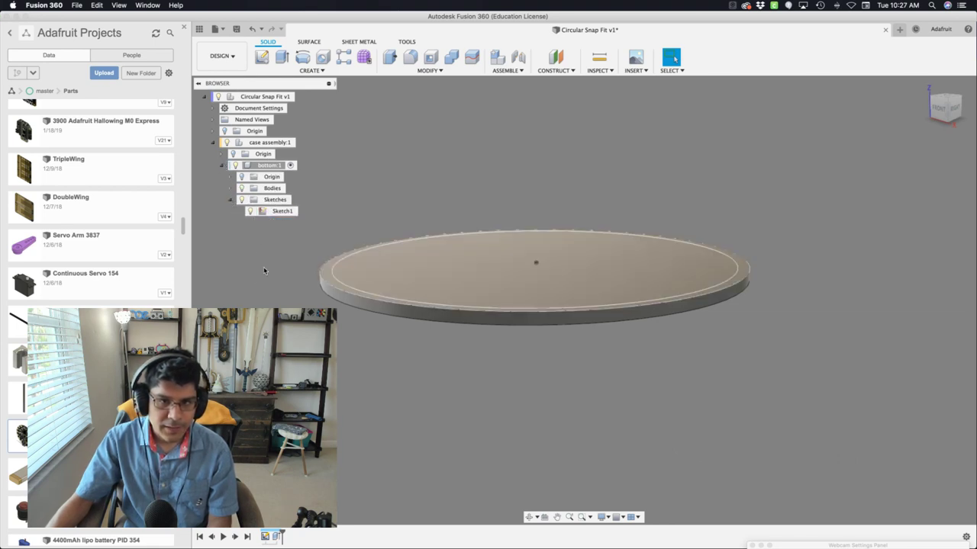
{"action": "mouse_move", "coordinate": [264, 267]}
{"action": "middle_mouse_down", "text": "shift"}
{"action": "mouse_move", "coordinate": [267, 286]}
{"action": "mouse_move", "coordinate": [280, 290]}
{"action": "middle_mouse_up", "text": "shift"}
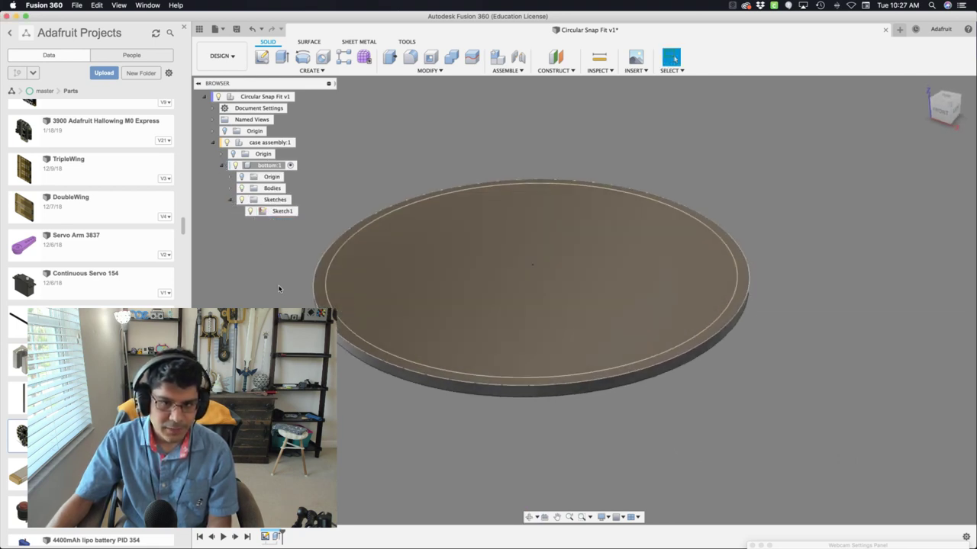
- Extrude the outer ring profile 12 mm upward, joined to the floor, to form the case wall
{"action": "left_click", "coordinate": [323, 283]}
{"action": "key", "text": "e"}
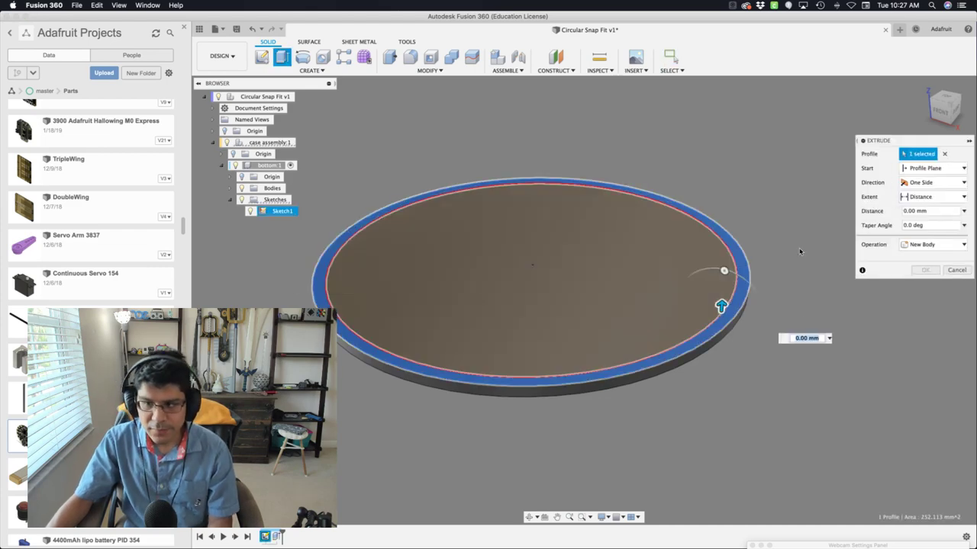
{"action": "middle_click_drag", "start_coordinate": [798, 249], "coordinate": [756, 318], "text": "shift"}
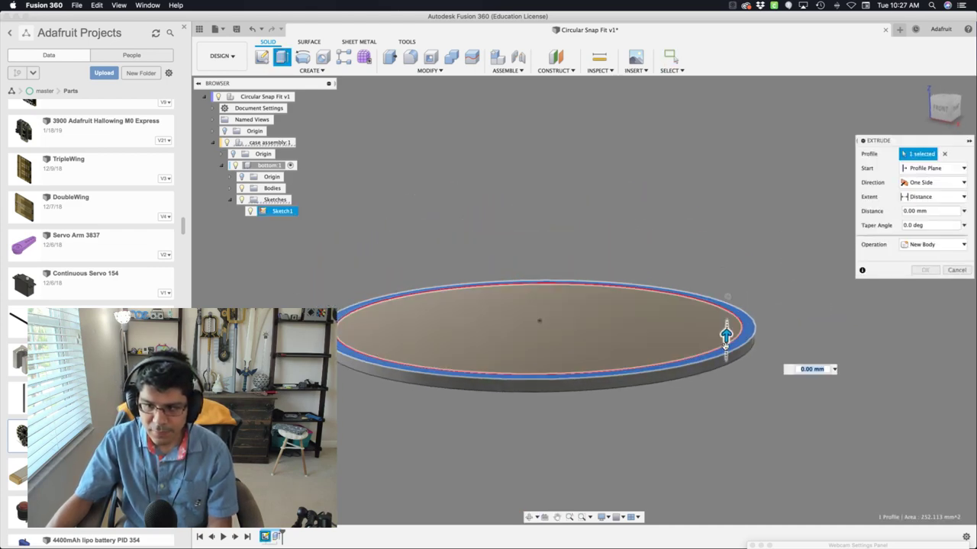
{"action": "left_click_drag", "start_coordinate": [725, 336], "coordinate": [718, 243]}
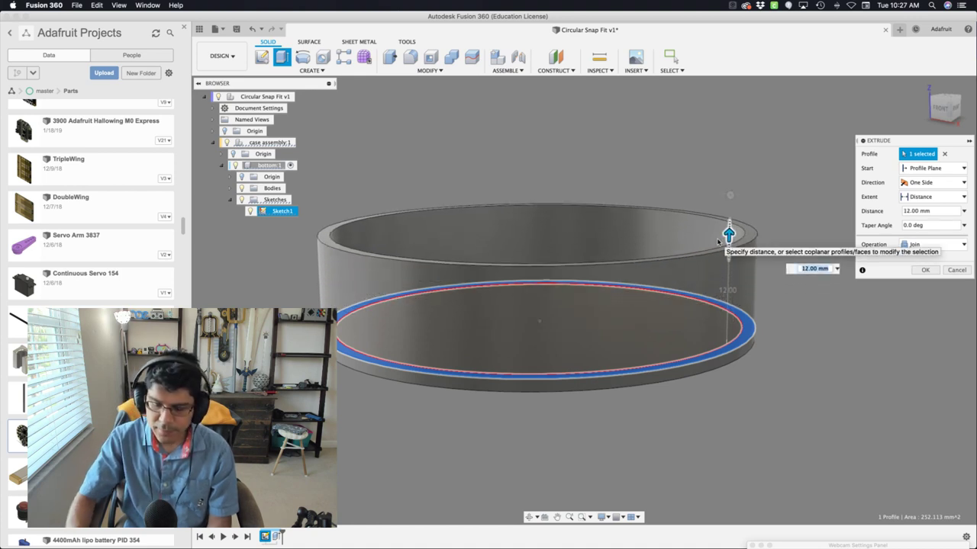
{"action": "key", "text": "Return"}
{"action": "middle_click_drag", "start_coordinate": [791, 209], "coordinate": [738, 253], "text": "shift"}
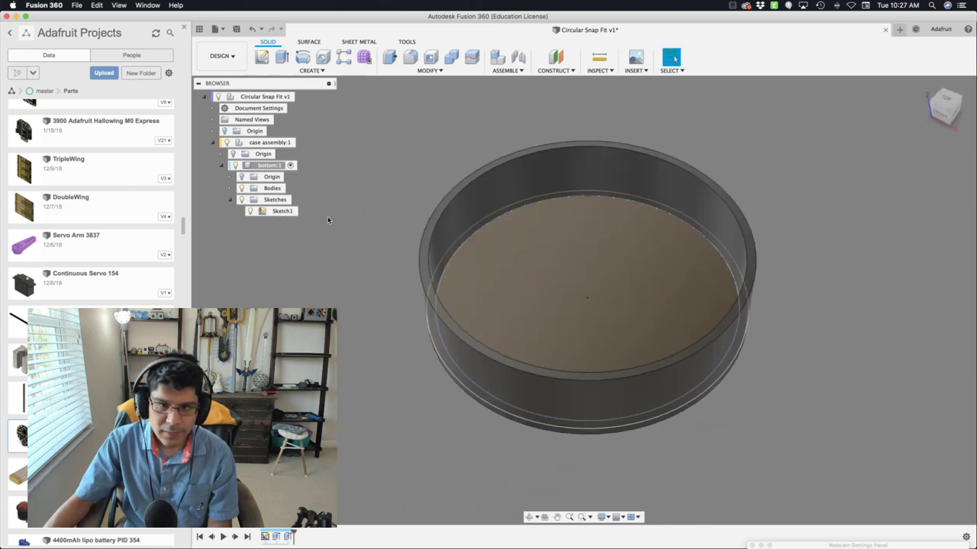
- Hide Sketch1 and start a new sketch on the inner floor face of the bottom part
{"action": "left_click", "coordinate": [504, 270]}
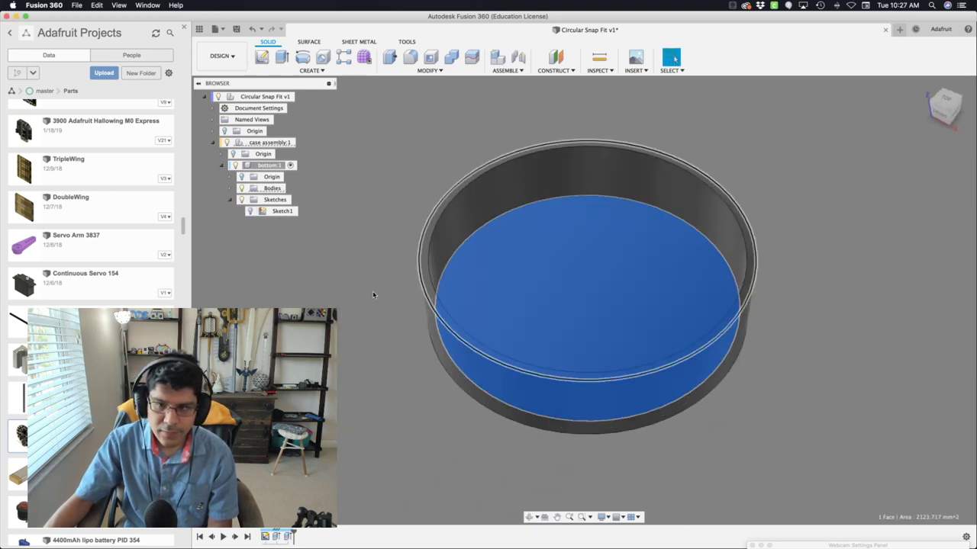
{"action": "middle_click_drag", "start_coordinate": [378, 350], "coordinate": [394, 332], "text": "shift"}
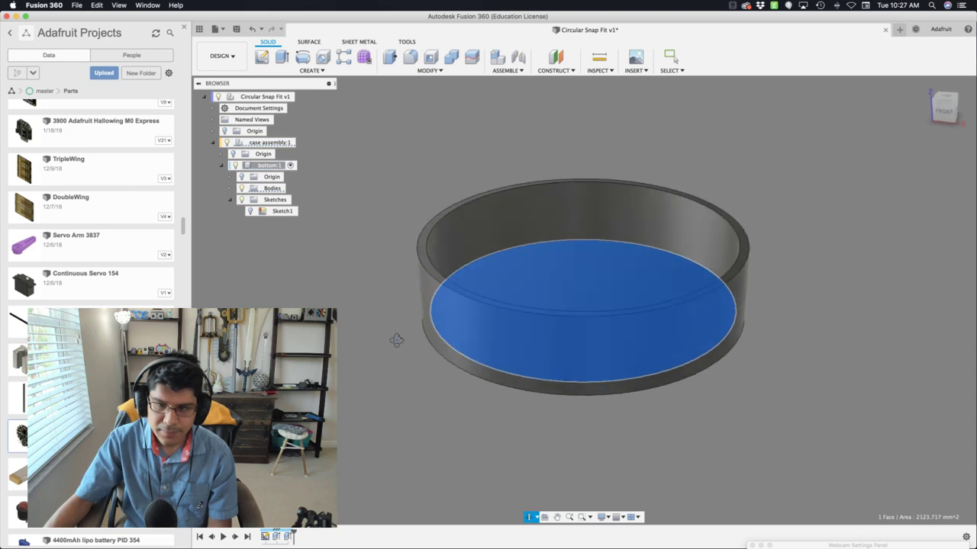
{"action": "middle_click_drag", "start_coordinate": [368, 405], "coordinate": [367, 456], "text": "shift"}
{"action": "left_click", "coordinate": [399, 405]}
{"action": "left_click", "coordinate": [509, 298]}
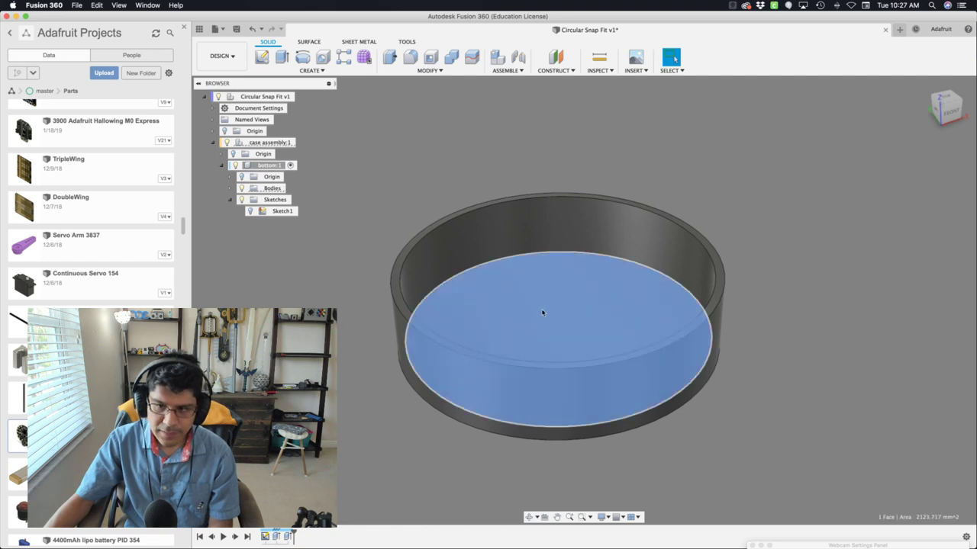
{"action": "left_click", "coordinate": [261, 58]}
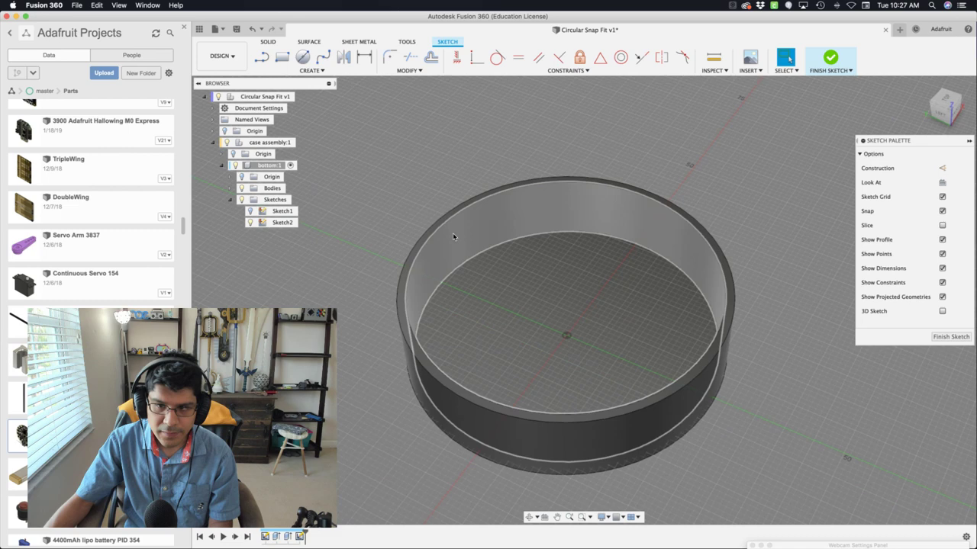
- Draw a center-diameter circle on the sketch origin with its diameter set to internalDiameter-(shell*2)
{"action": "key", "text": "c"}
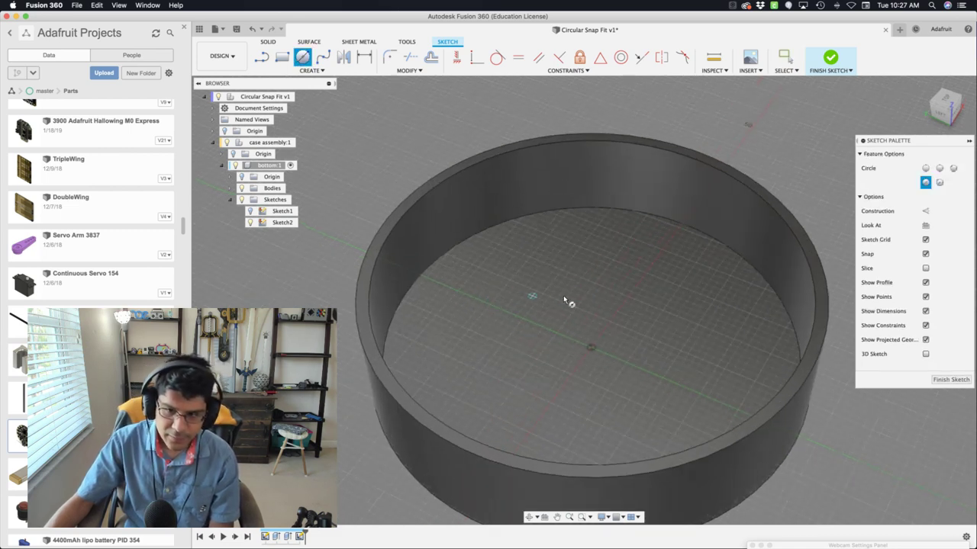
{"action": "left_click", "coordinate": [590, 341]}
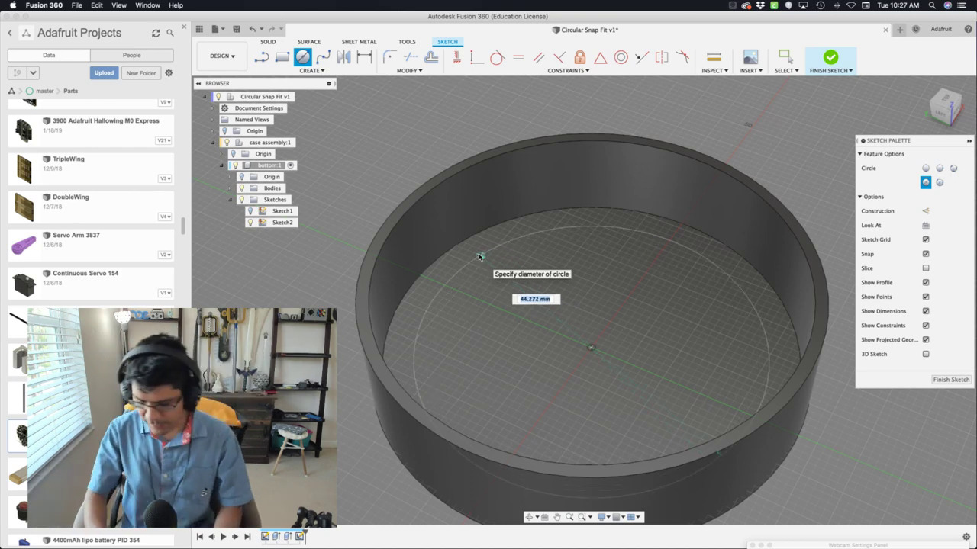
{"action": "type", "text": "main"}
{"action": "key", "text": "BackSpace"}
{"action": "key", "text": "BackSpace"}
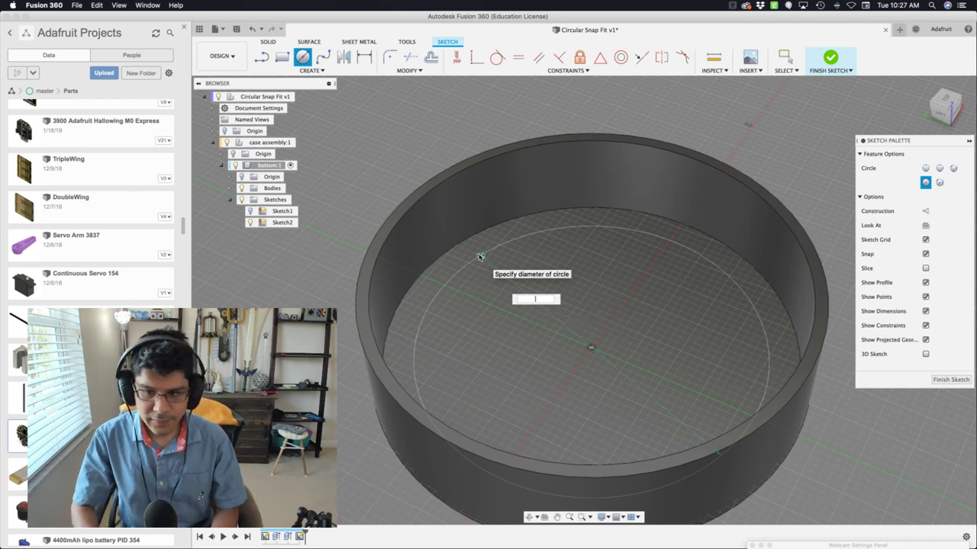
{"action": "type", "text": "internalDiameter"}
{"action": "key", "text": "Tab"}
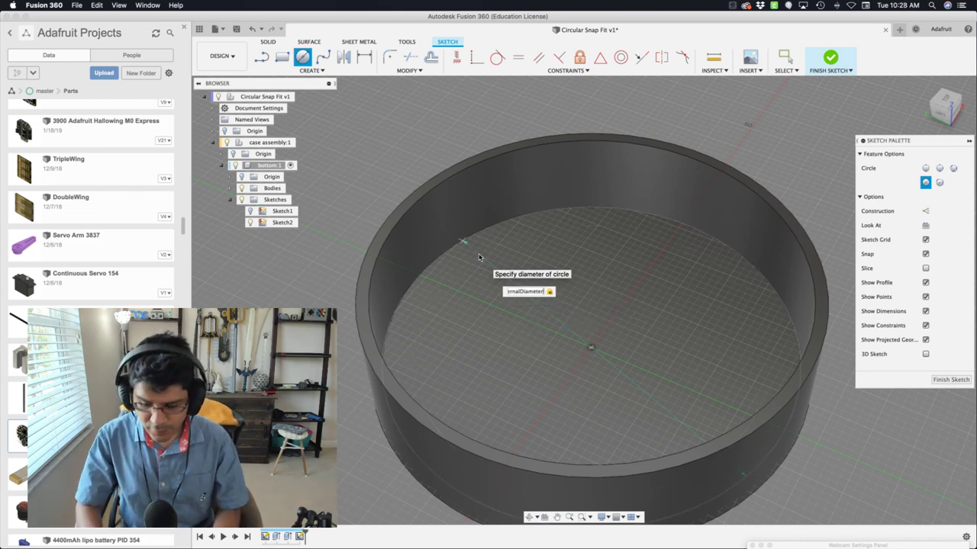
{"action": "type", "text": "-"}
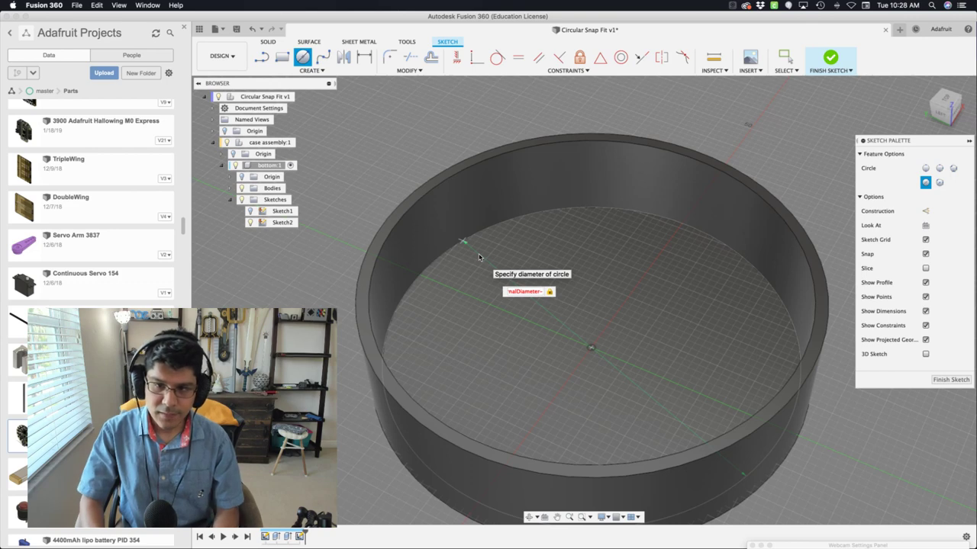
{"action": "type", "text": "("}
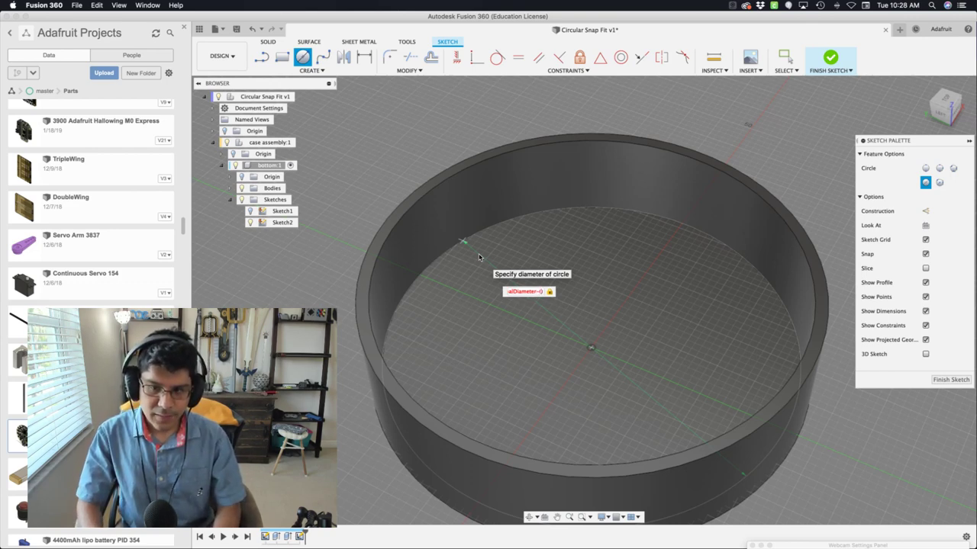
{"action": "type", "text": "shell*2)"}
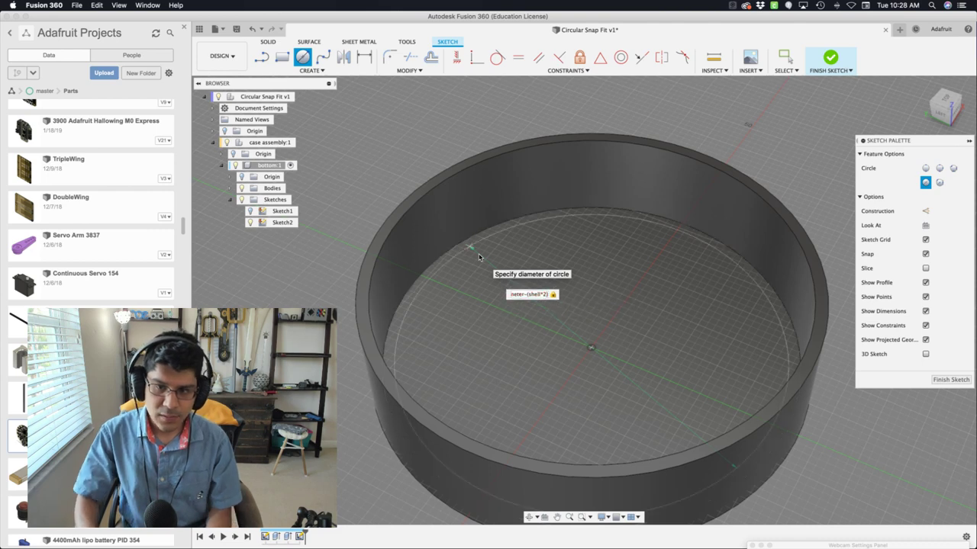
{"action": "key", "text": "Return"}
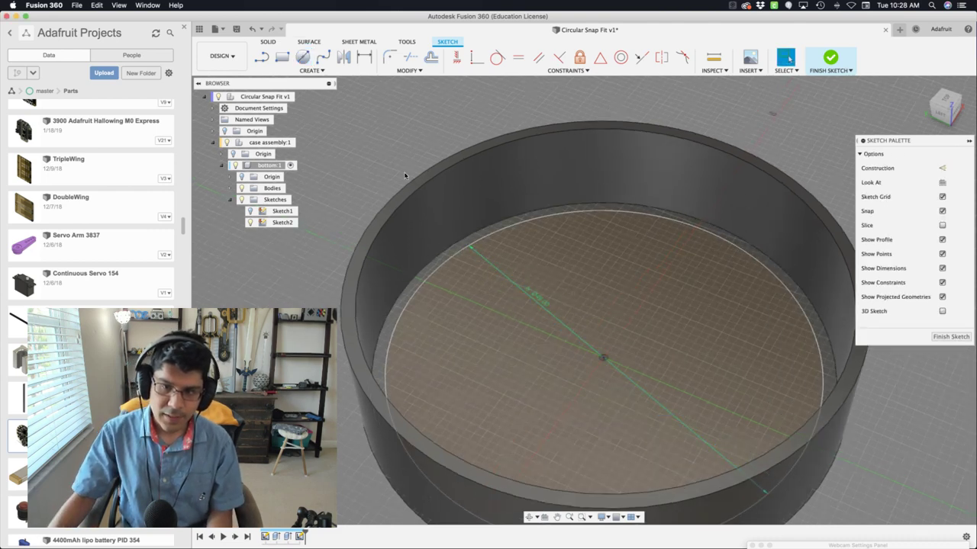
- Measure the gap between the new circle and the inner wall's bottom edge
{"action": "scroll", "coordinate": [427, 191], "scroll_direction": "up", "scroll_amount": 5}
{"action": "scroll", "coordinate": [535, 329], "scroll_direction": "up", "scroll_amount": 2}
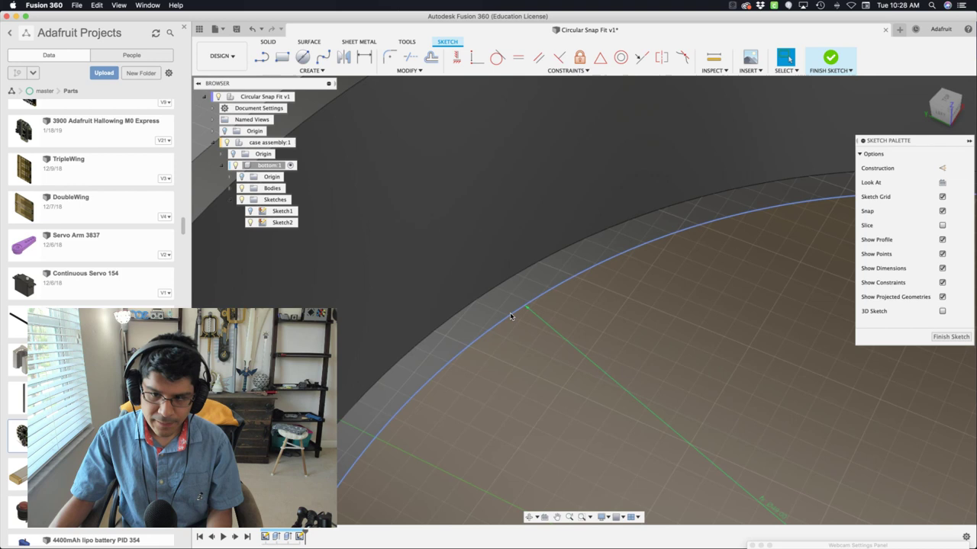
{"action": "left_click", "coordinate": [511, 315]}
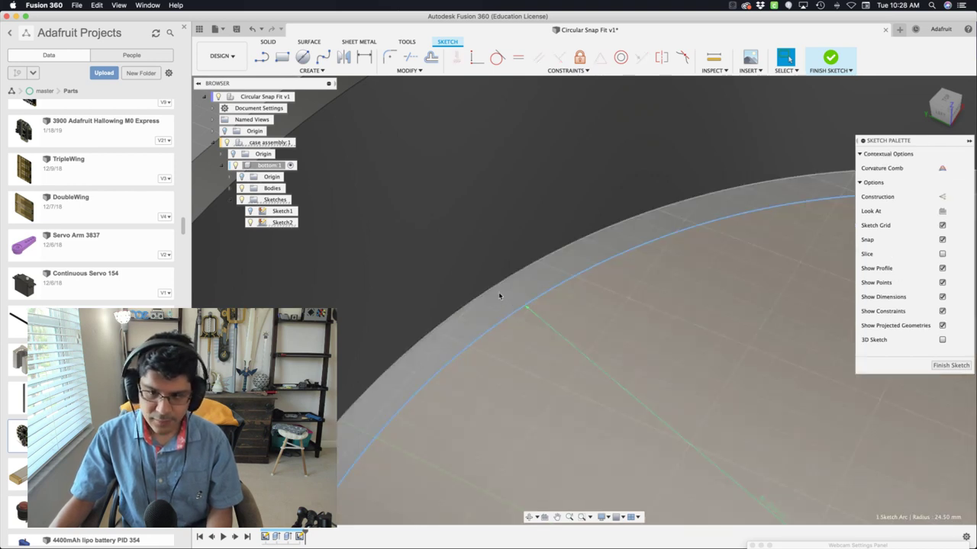
{"action": "left_click", "coordinate": [497, 286], "text": "shift"}
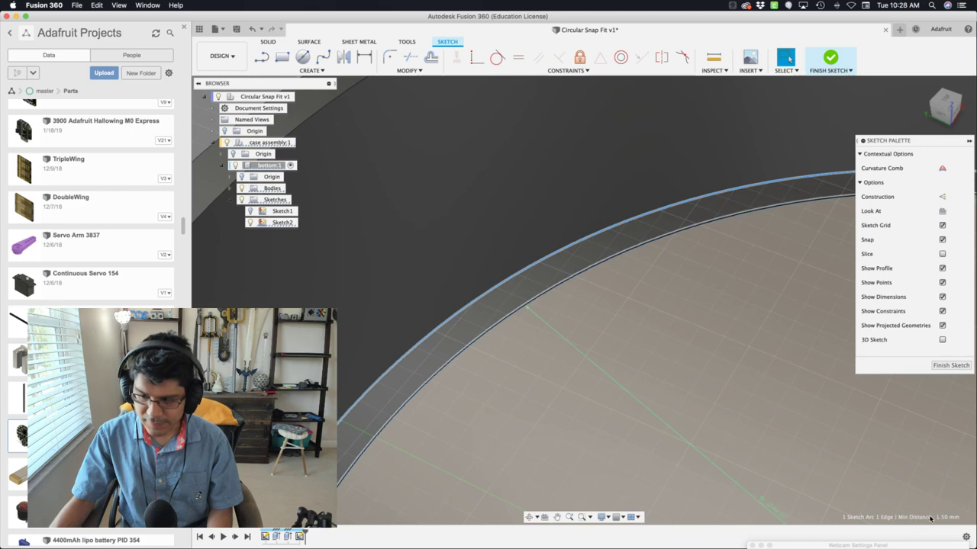
{"action": "scroll", "coordinate": [656, 394], "scroll_direction": "down", "scroll_amount": 5}
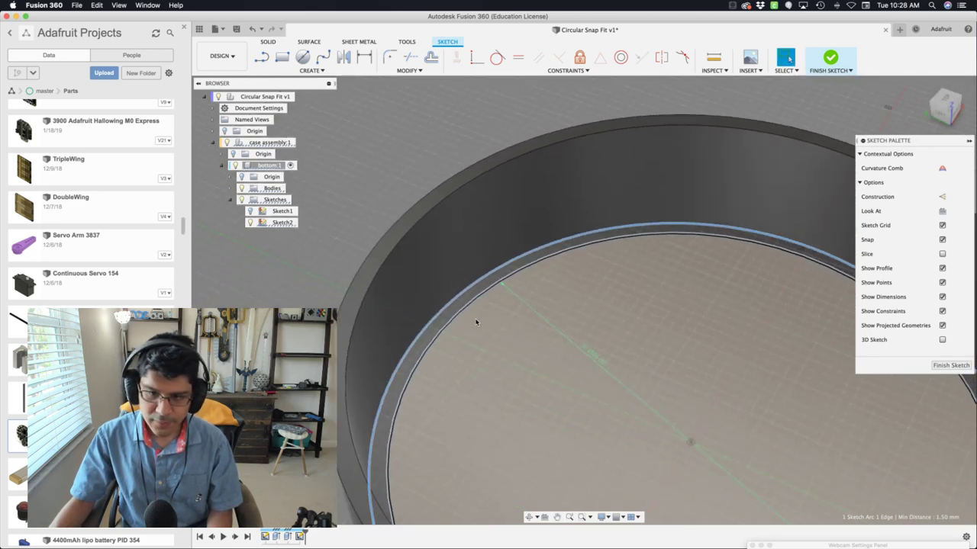
{"action": "scroll", "coordinate": [457, 326], "scroll_direction": "up", "scroll_amount": 3}
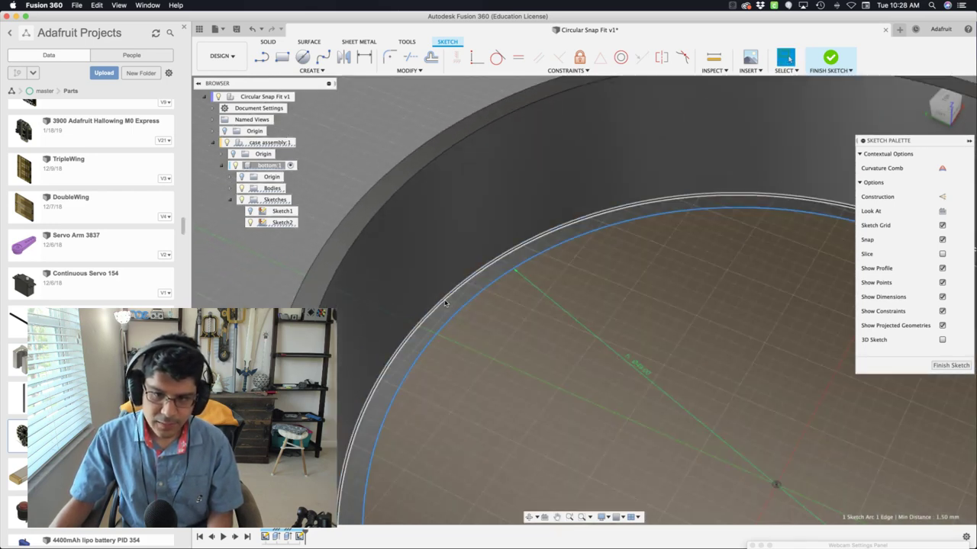
{"action": "left_click", "coordinate": [446, 302]}
{"action": "left_click", "coordinate": [454, 306], "text": "shift"}
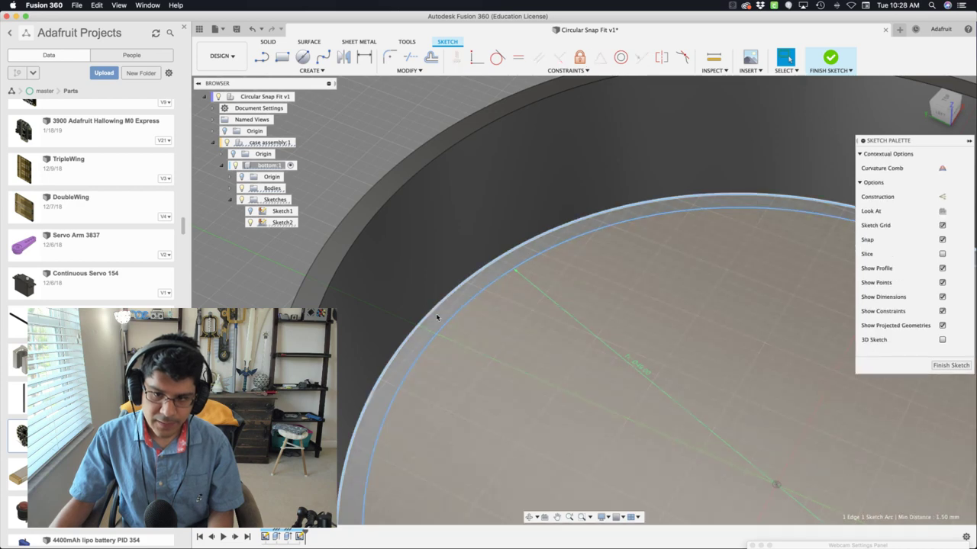
- Offset the sketched circle inward by the shell parameter to create a smaller concentric circle on the floor
{"action": "scroll", "coordinate": [461, 293], "scroll_direction": "down", "scroll_amount": 2}
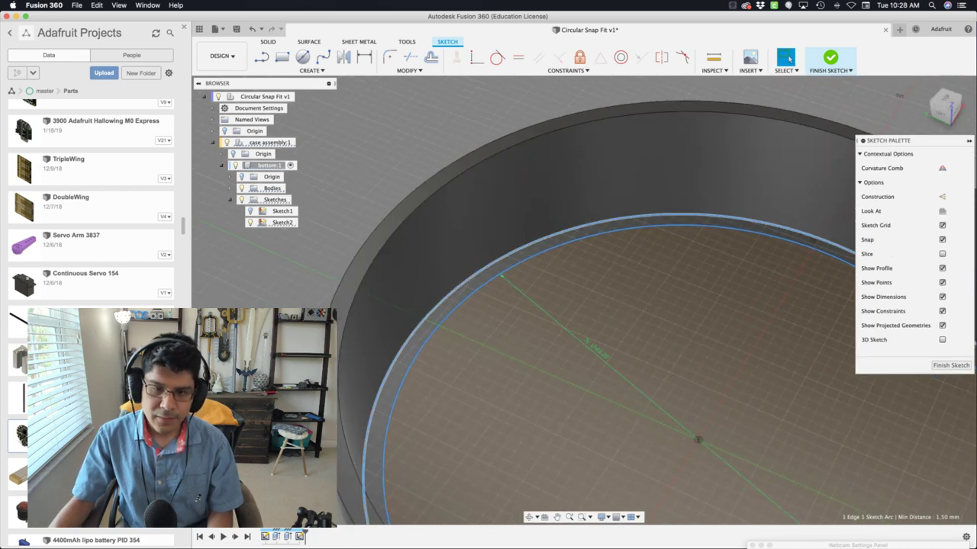
{"action": "key", "text": "Escape"}
{"action": "middle_click_drag", "start_coordinate": [461, 293], "coordinate": [464, 267]}
{"action": "scroll", "coordinate": [478, 279], "scroll_direction": "down", "scroll_amount": 3}
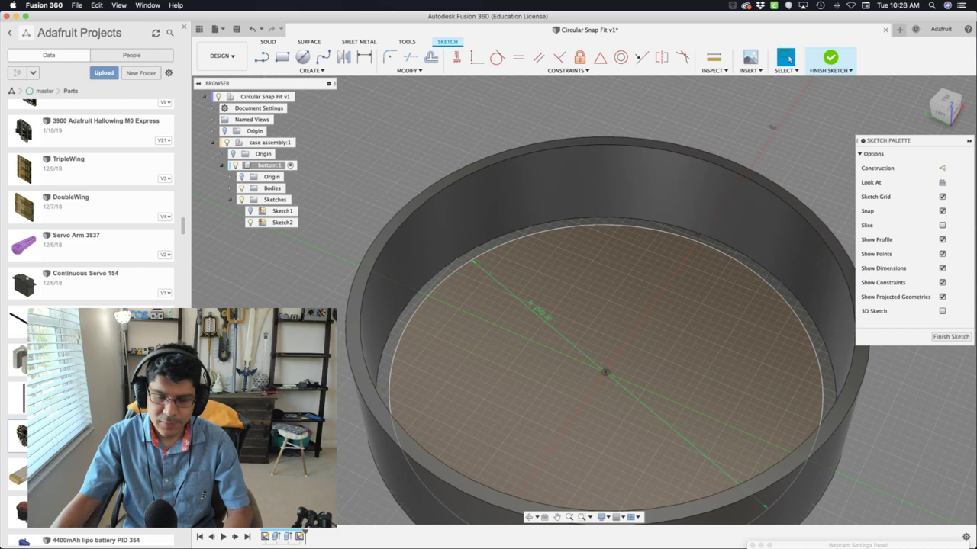
{"action": "middle_click_drag", "start_coordinate": [773, 127], "coordinate": [775, 116]}
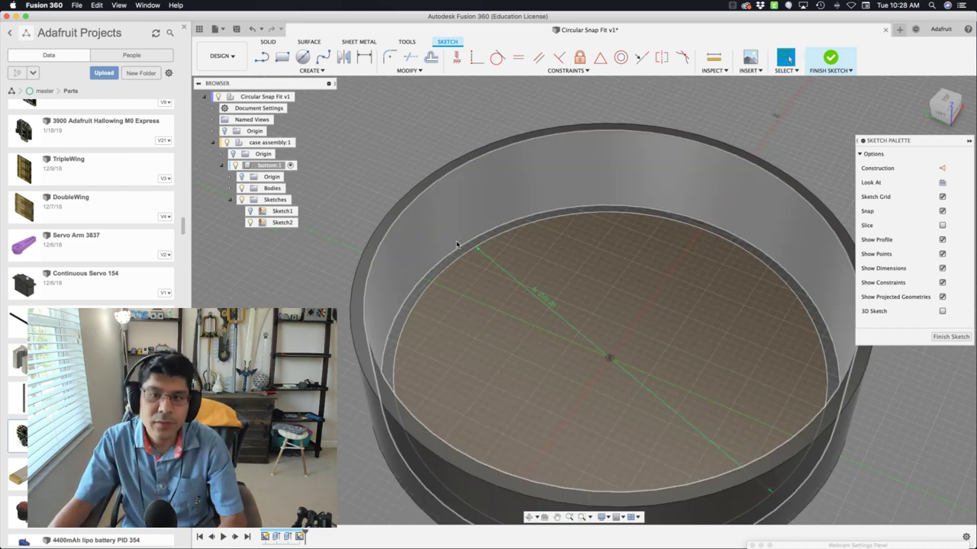
{"action": "key", "text": "o"}
{"action": "left_click", "coordinate": [462, 254]}
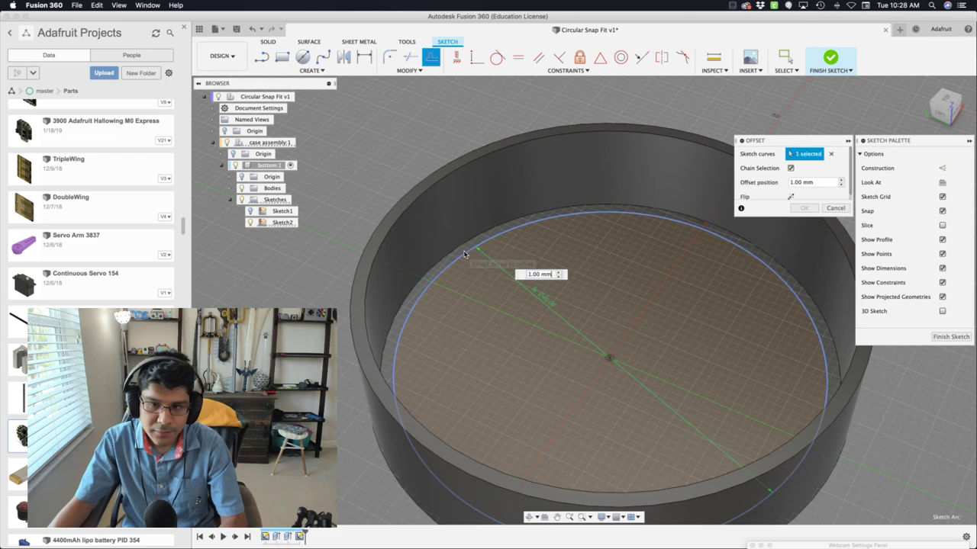
{"action": "scroll", "coordinate": [457, 254], "scroll_direction": "up", "scroll_amount": 3}
{"action": "left_click_drag", "start_coordinate": [451, 251], "coordinate": [508, 290]}
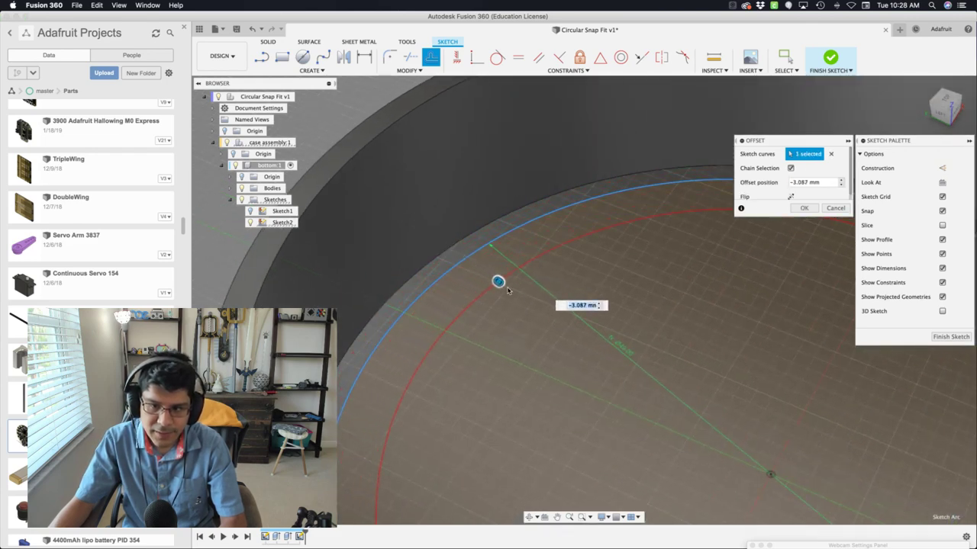
{"action": "left_click", "coordinate": [573, 305]}
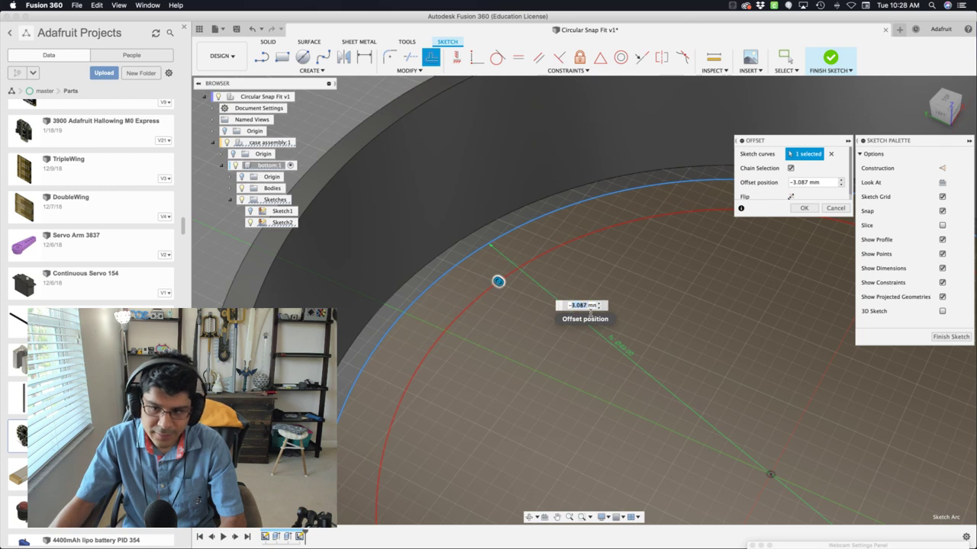
{"action": "type", "text": "d"}
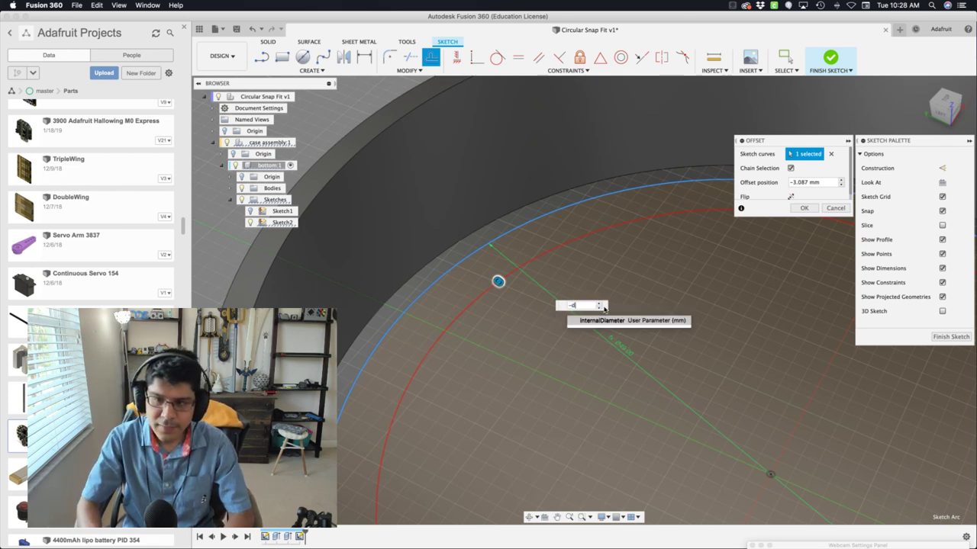
{"action": "key", "text": "Return"}
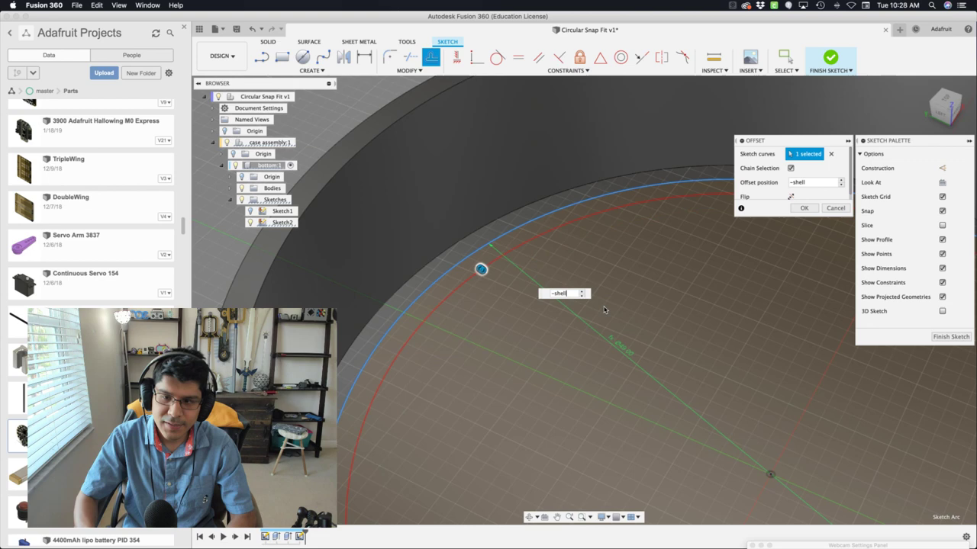
{"action": "key", "text": "Return"}
{"action": "scroll", "coordinate": [604, 310], "scroll_direction": "down", "scroll_amount": 3}
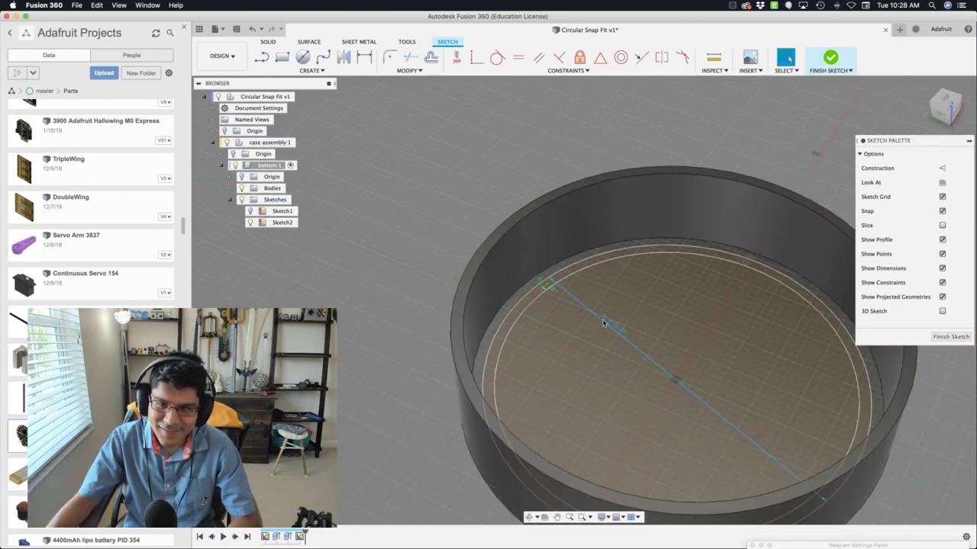
- Inspect the narrow ring profile formed between the two concentric circles
{"action": "scroll", "coordinate": [604, 320], "scroll_direction": "up", "scroll_amount": 3}
{"action": "middle_click_drag", "start_coordinate": [596, 317], "coordinate": [577, 300]}
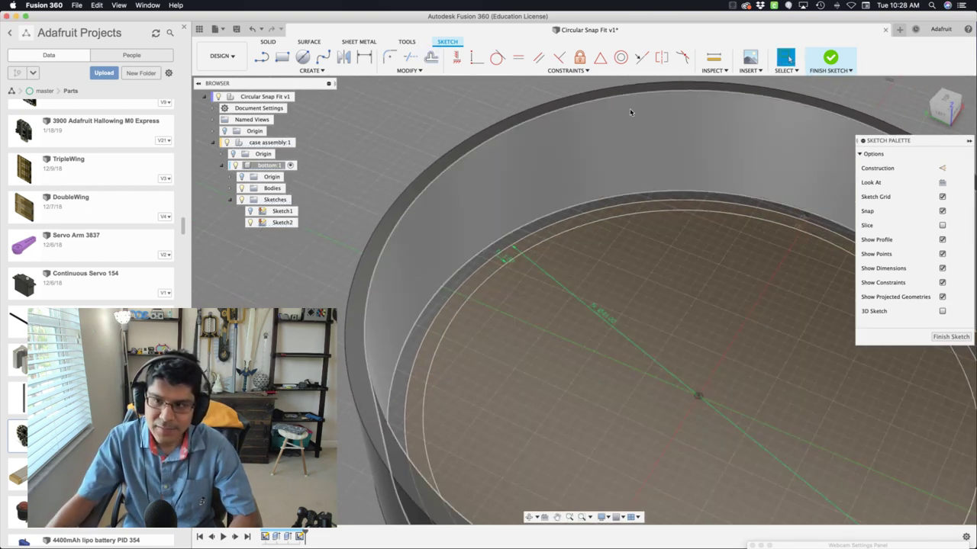
{"action": "scroll", "coordinate": [585, 244], "scroll_direction": "down", "scroll_amount": 3}
{"action": "middle_click_drag", "start_coordinate": [585, 251], "coordinate": [563, 234]}
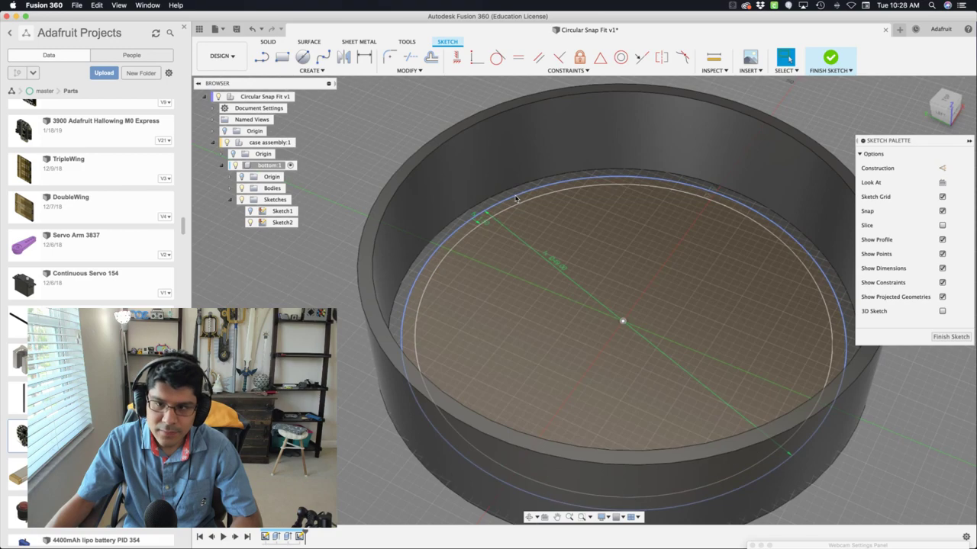
{"action": "scroll", "coordinate": [534, 217], "scroll_direction": "up", "scroll_amount": 3}
{"action": "left_click", "coordinate": [516, 200]}
{"action": "scroll", "coordinate": [517, 200], "scroll_direction": "down", "scroll_amount": 3}
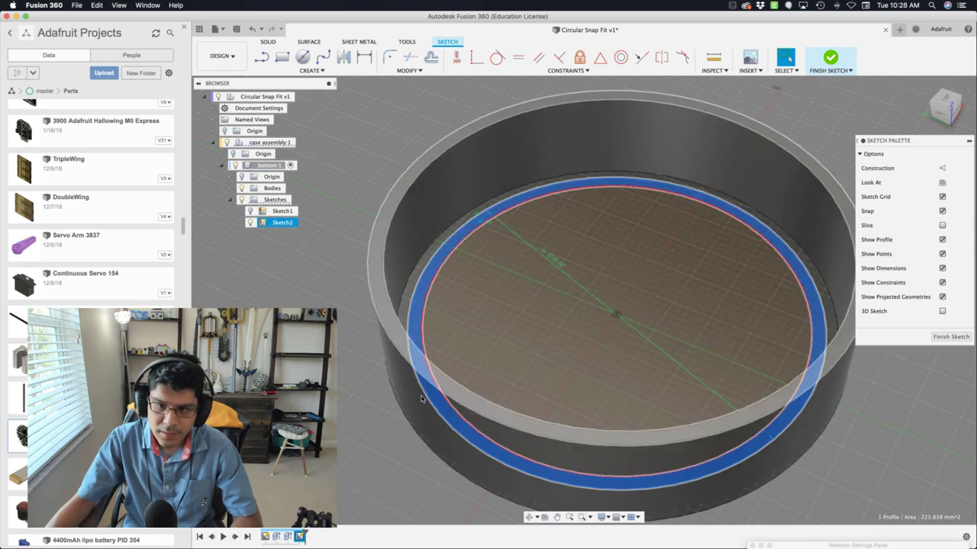
- View the sketch from the top and draw a two-point rectangle about 63 mm by 13 mm across both circles, extending past the case walls
{"action": "left_click", "coordinate": [947, 96]}
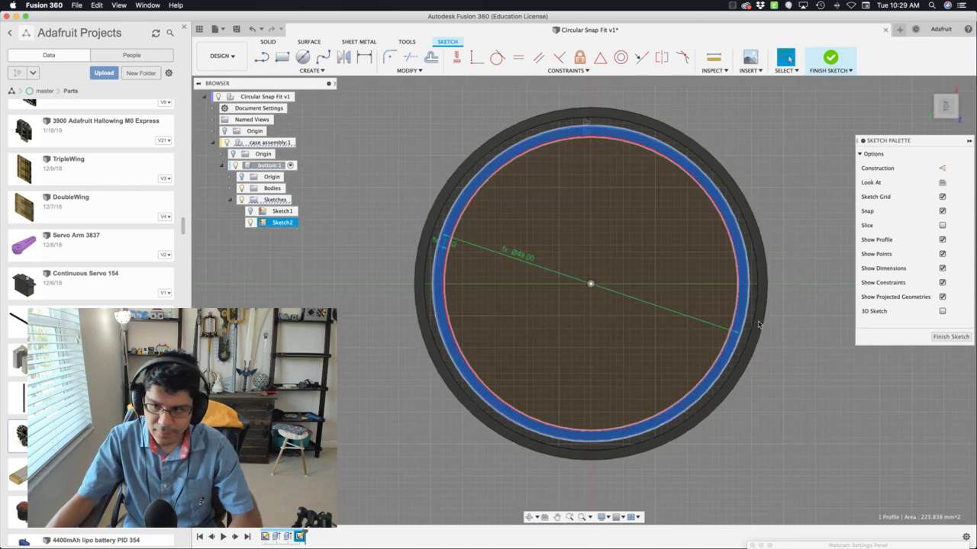
{"action": "left_click", "coordinate": [824, 266]}
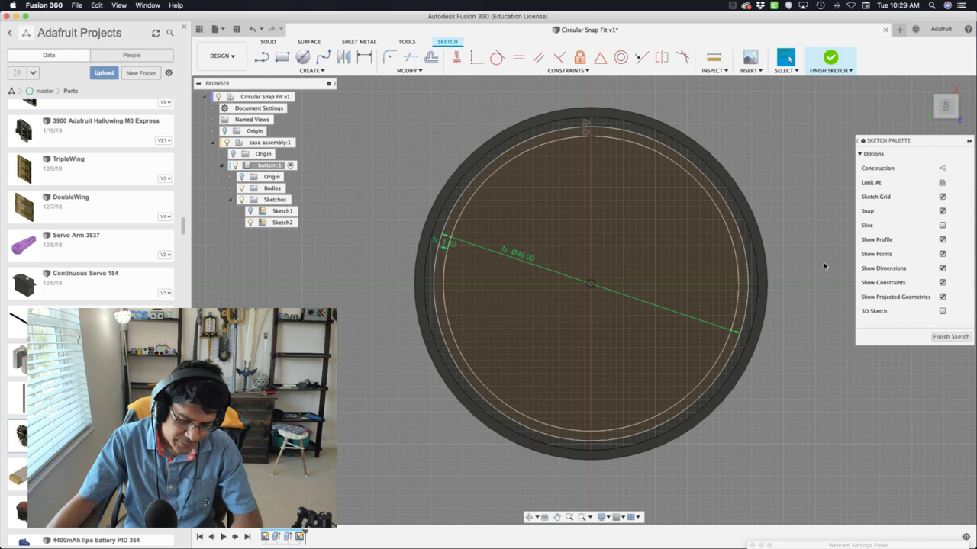
{"action": "key", "text": "r"}
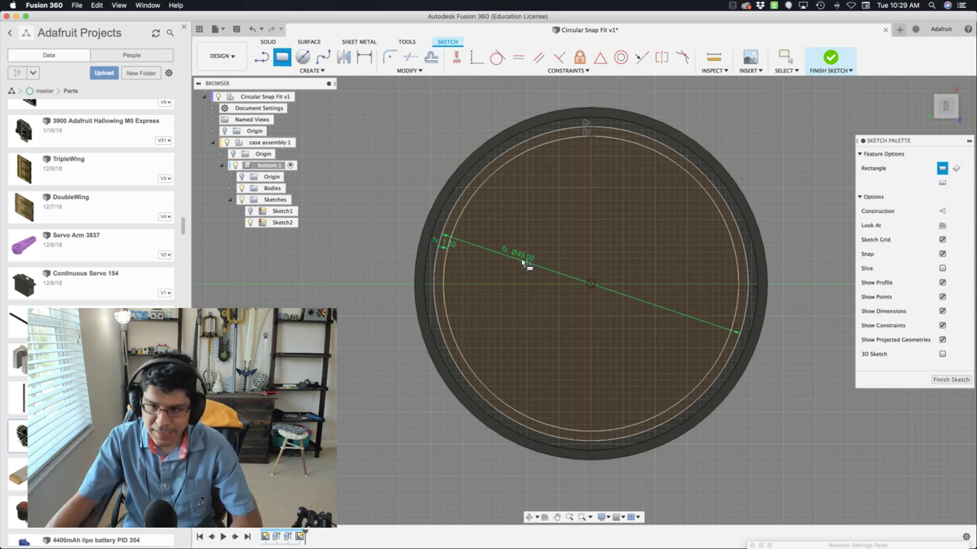
{"action": "scroll", "coordinate": [433, 205], "scroll_direction": "up", "scroll_amount": 2}
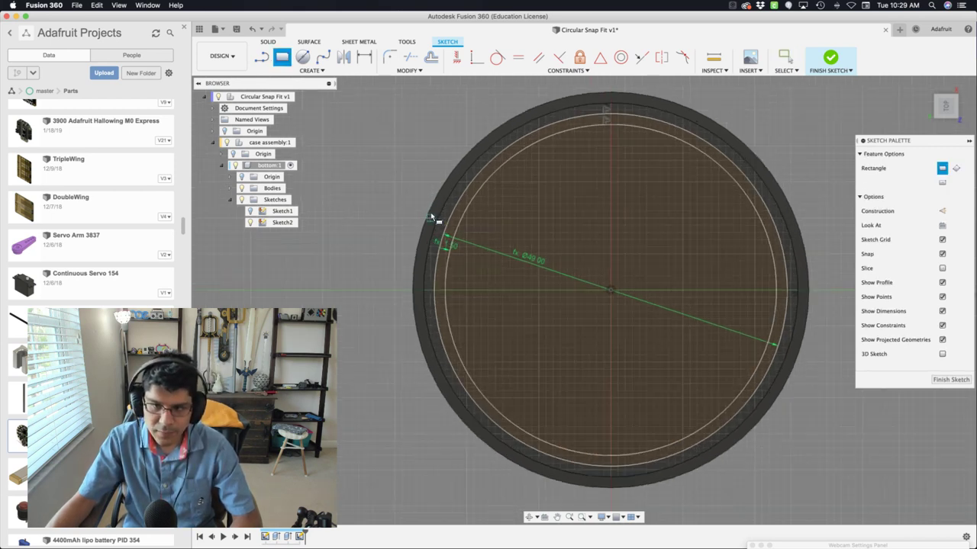
{"action": "left_click", "coordinate": [396, 253]}
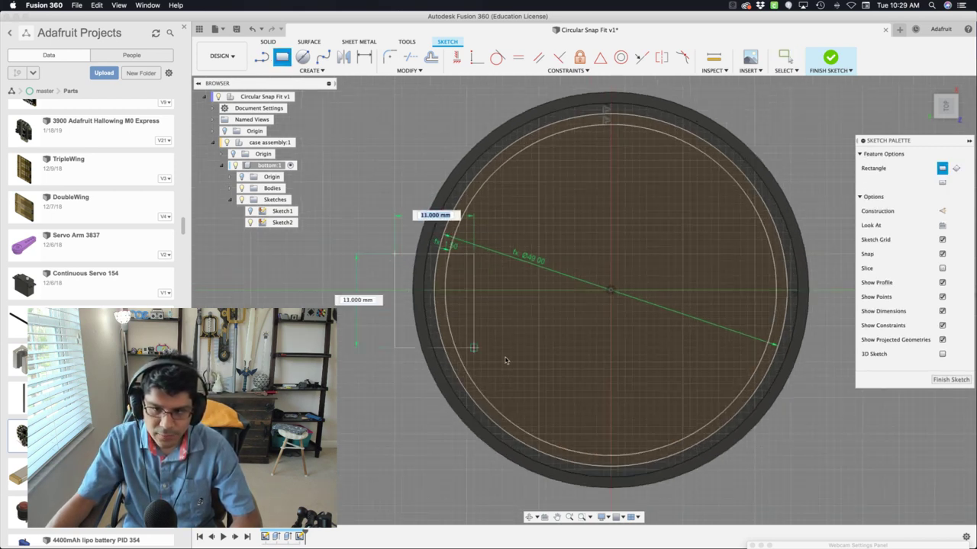
{"action": "left_click", "coordinate": [846, 345]}
{"action": "key", "text": "Escape"}
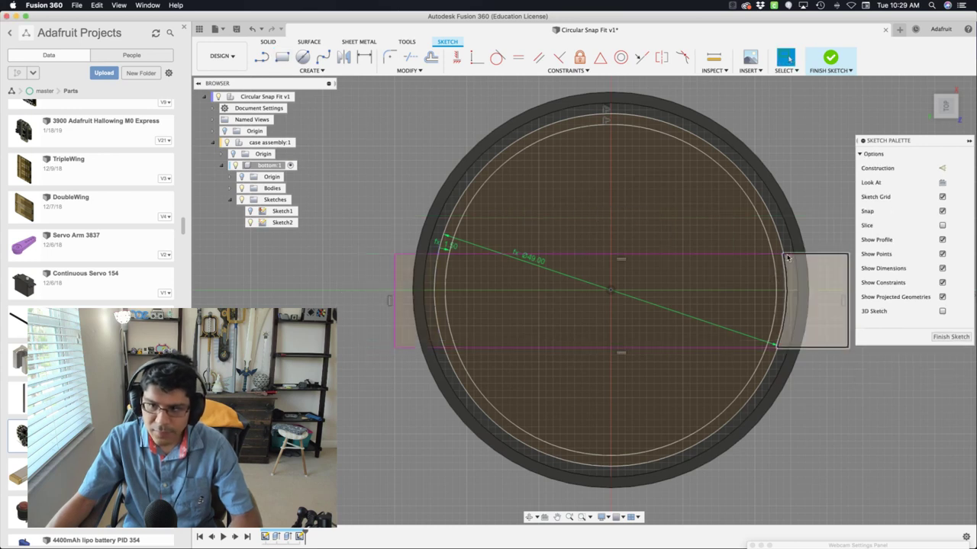
- Examine the two ring segments enclosed by the rectangle and its long upper edge
{"action": "left_click", "coordinate": [770, 272]}
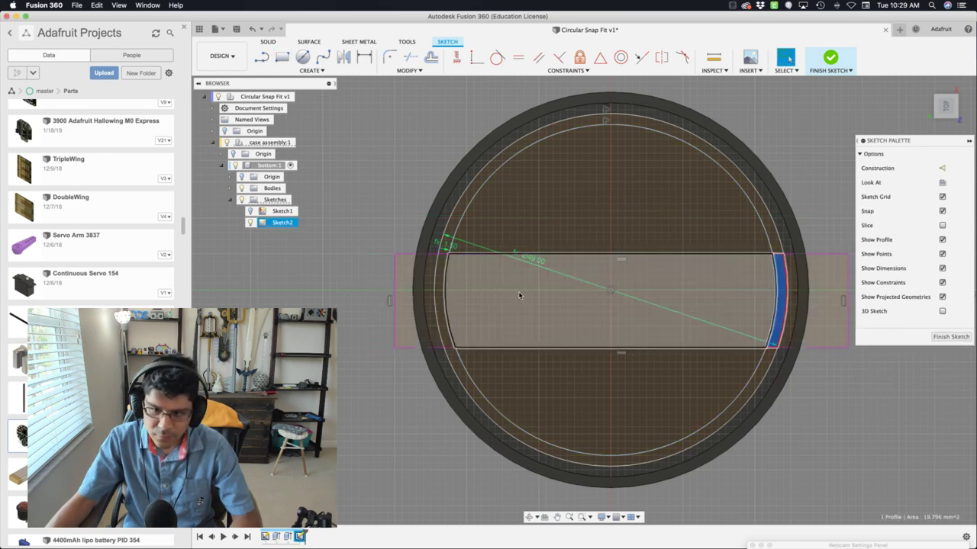
{"action": "left_click", "coordinate": [445, 300], "text": "shift"}
{"action": "middle_click_drag", "start_coordinate": [408, 425], "coordinate": [413, 406], "text": "shift"}
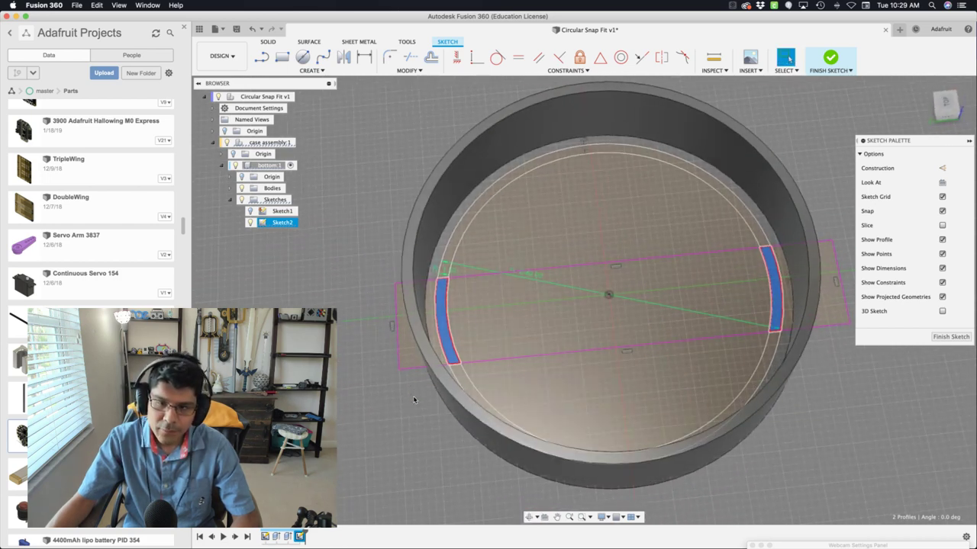
{"action": "left_click", "coordinate": [414, 400]}
{"action": "scroll", "coordinate": [643, 255], "scroll_direction": "up", "scroll_amount": 4}
{"action": "scroll", "coordinate": [630, 276], "scroll_direction": "down", "scroll_amount": 2}
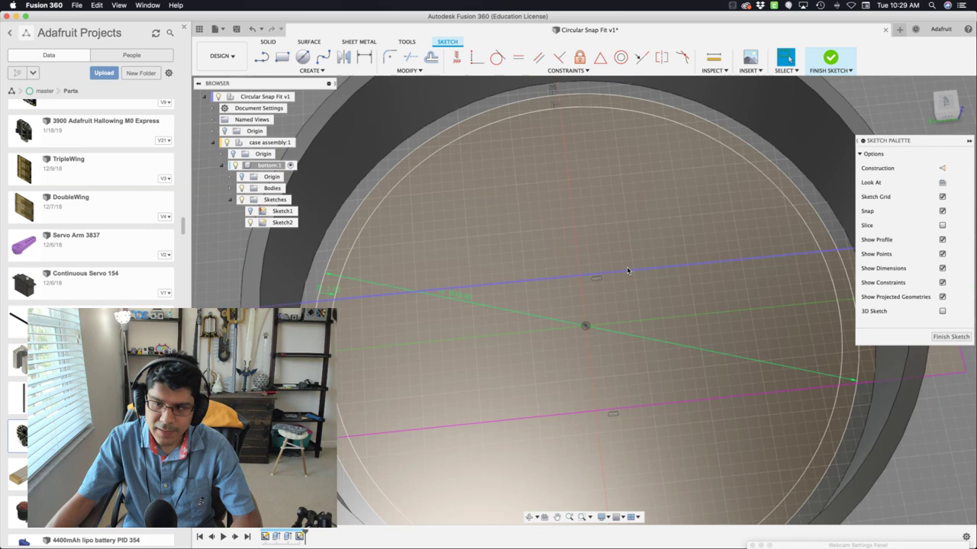
{"action": "left_click", "coordinate": [627, 271]}
{"action": "scroll", "coordinate": [627, 273], "scroll_direction": "down", "scroll_amount": 4}
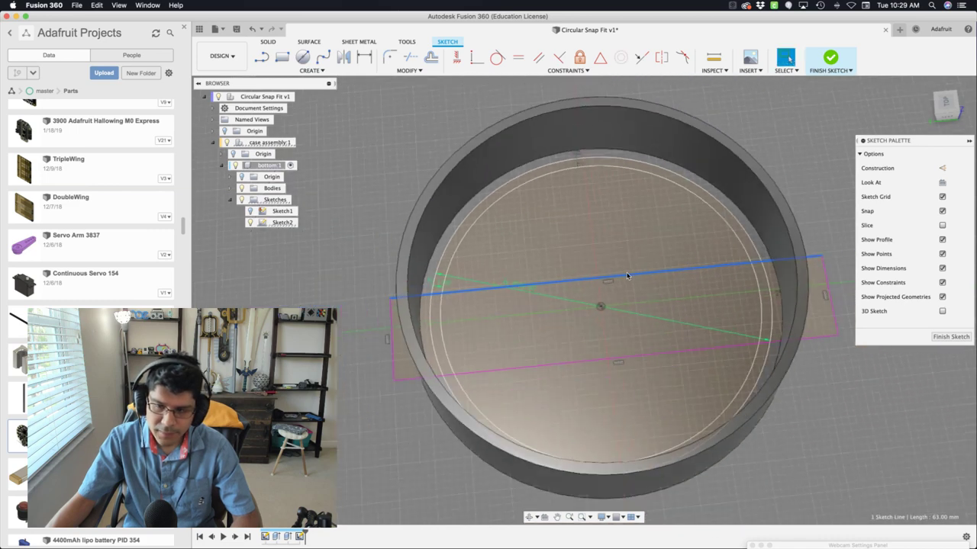
{"action": "scroll", "coordinate": [621, 281], "scroll_direction": "down", "scroll_amount": 2}
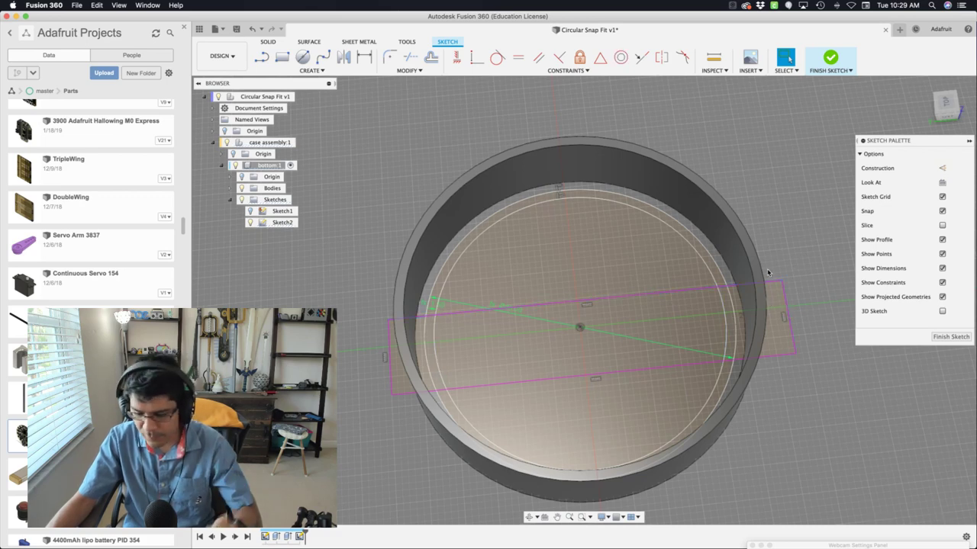
- Draw two connected lines from the midpoint of the rectangle's upper long edge to the origin, and on to the midpoint of its right short edge
{"action": "key", "text": "l"}
{"action": "scroll", "coordinate": [596, 259], "scroll_direction": "up", "scroll_amount": 2}
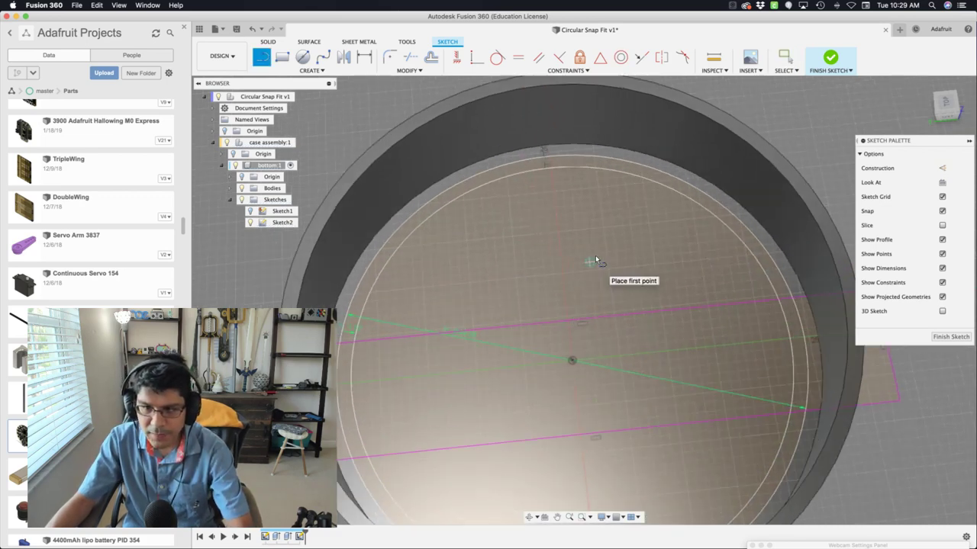
{"action": "scroll", "coordinate": [592, 304], "scroll_direction": "up", "scroll_amount": 1}
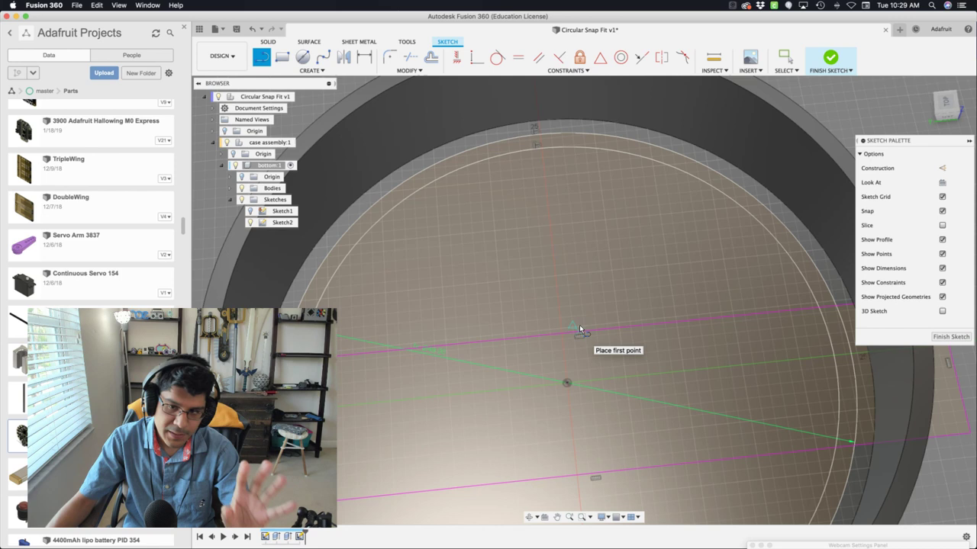
{"action": "left_click", "coordinate": [579, 326]}
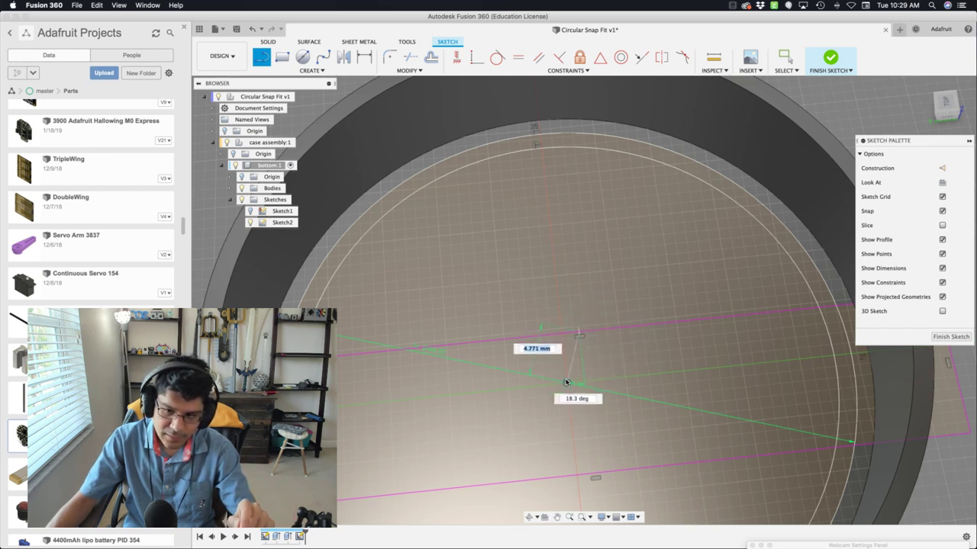
{"action": "middle_click_drag", "start_coordinate": [566, 385], "coordinate": [564, 333]}
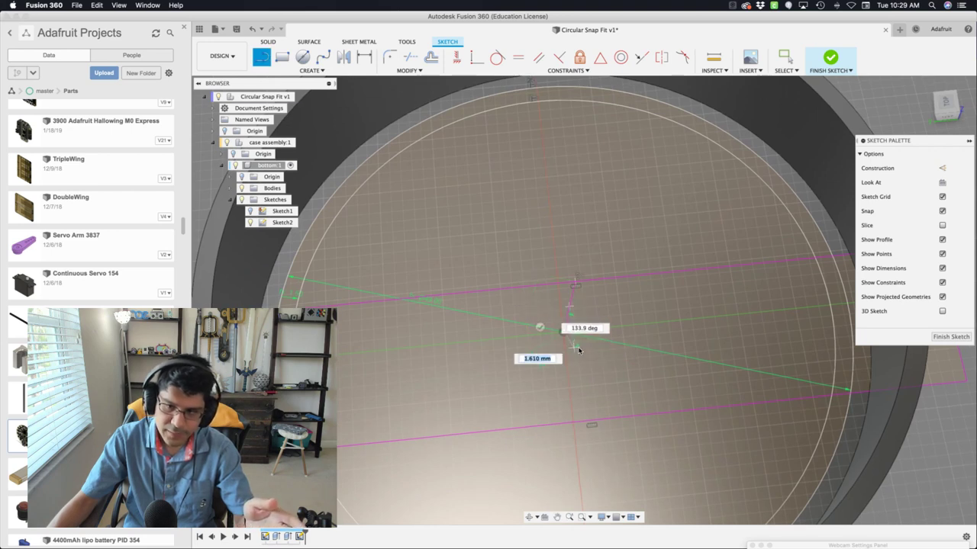
{"action": "middle_click_drag", "start_coordinate": [580, 343], "coordinate": [475, 354]}
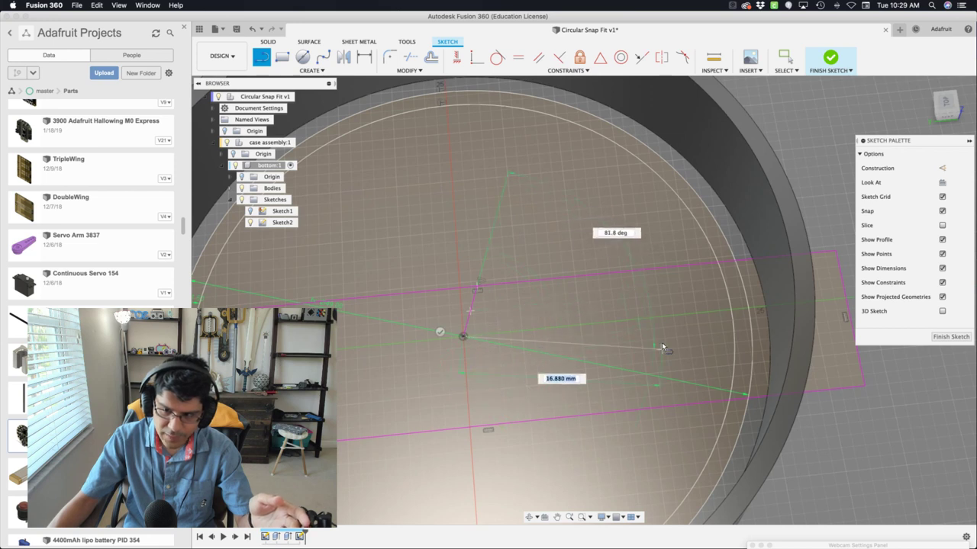
{"action": "middle_click_drag", "start_coordinate": [661, 346], "coordinate": [621, 360]}
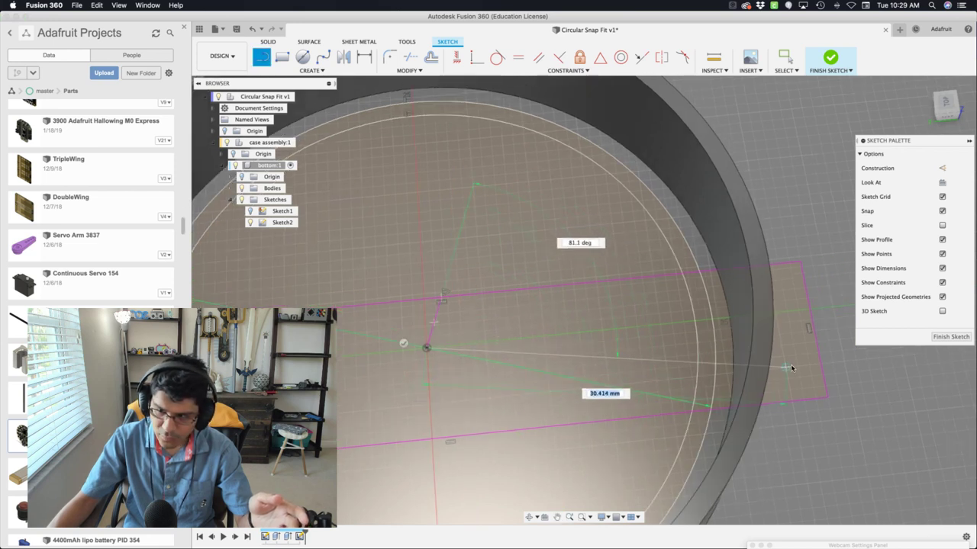
{"action": "left_click", "coordinate": [817, 326]}
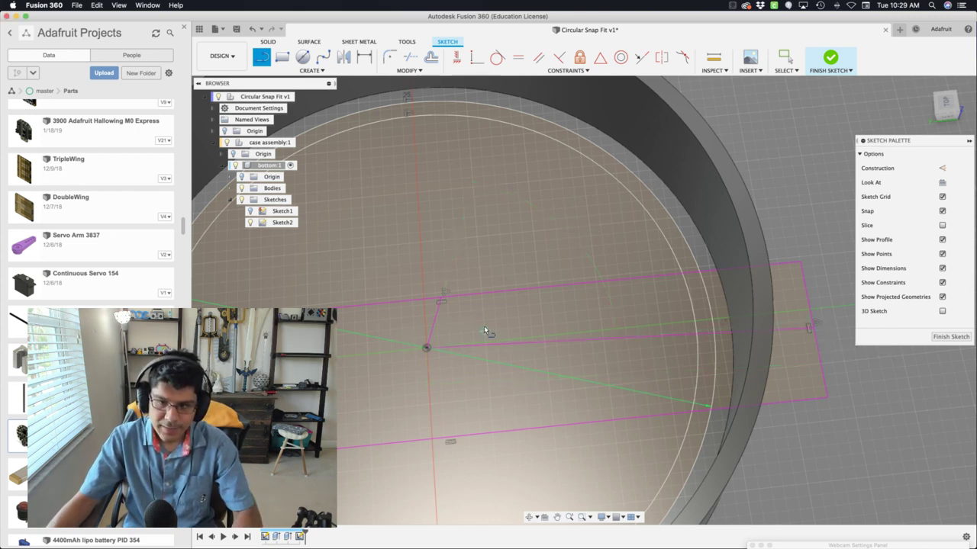
{"action": "key", "text": "Escape"}
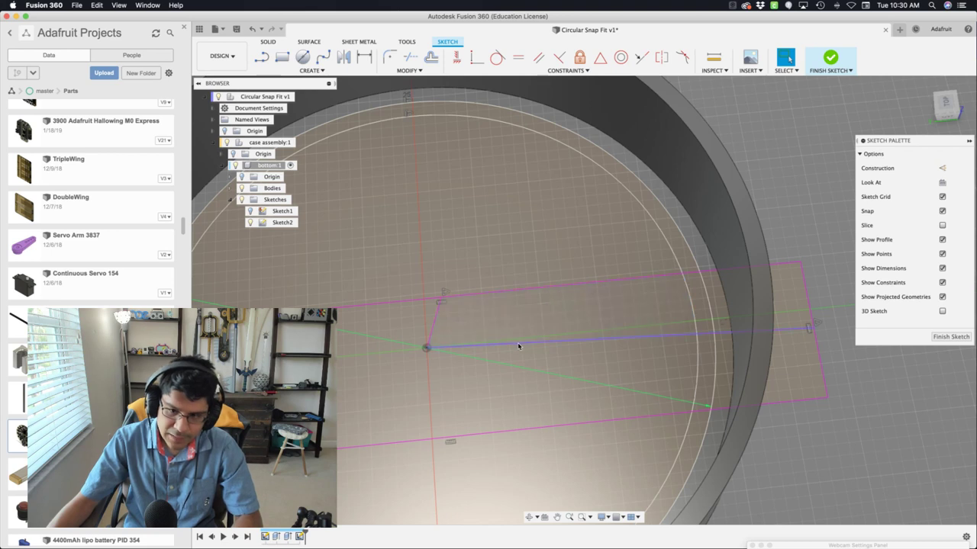
- Apply the Horizontal/Vertical constraint to both midpoint lines so that the rectangle is centered on the origin
{"action": "left_click", "coordinate": [521, 345]}
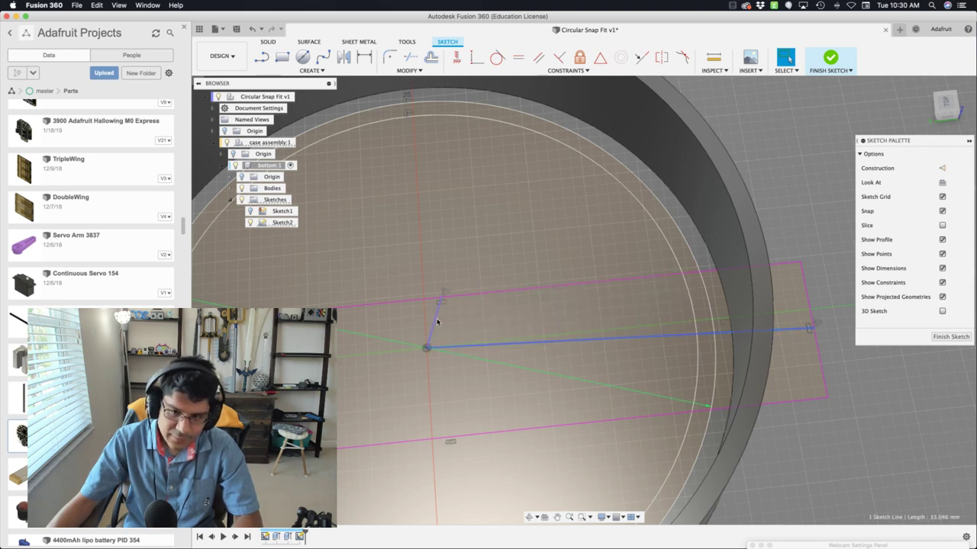
{"action": "left_click", "coordinate": [433, 320], "text": "shift"}
{"action": "middle_click_drag", "start_coordinate": [473, 308], "coordinate": [559, 298]}
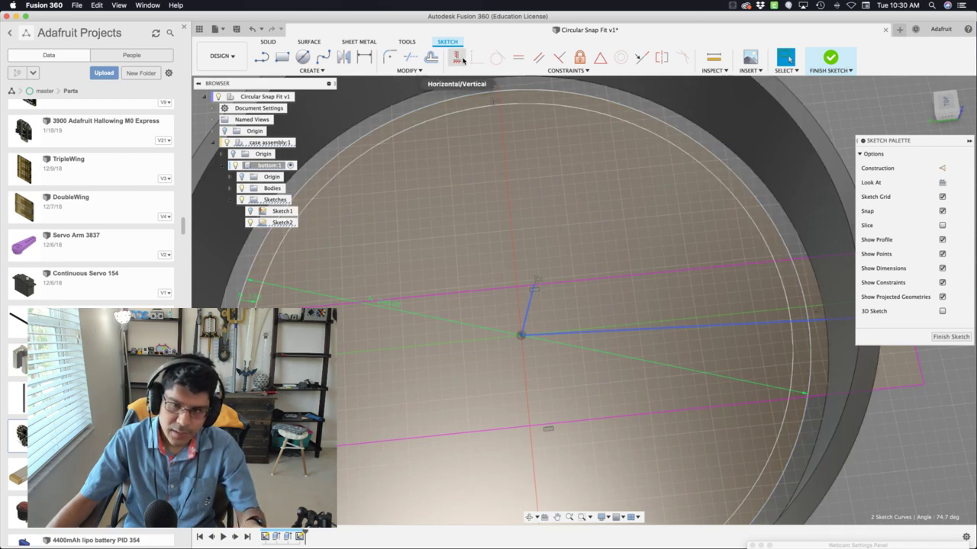
{"action": "left_click", "coordinate": [460, 60]}
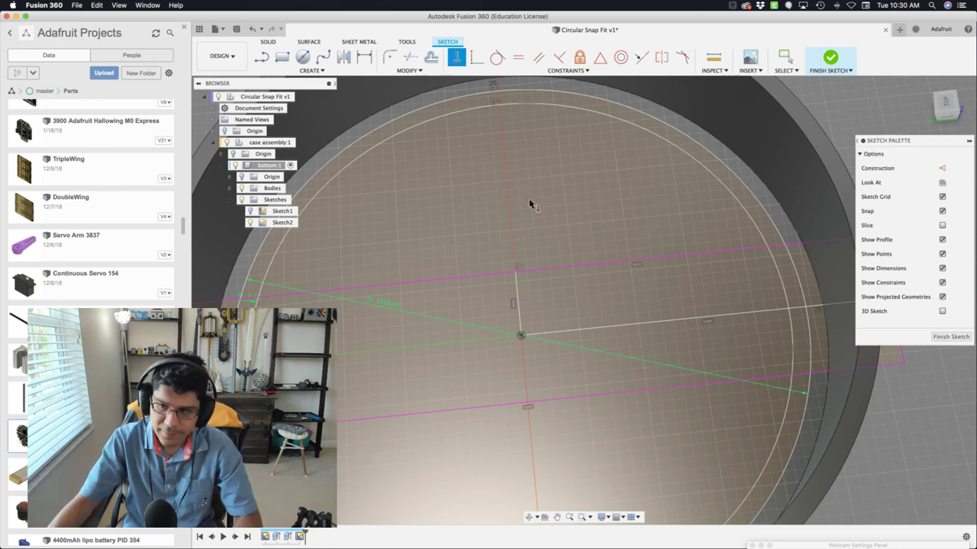
{"action": "scroll", "coordinate": [530, 206], "scroll_direction": "down", "scroll_amount": 3}
{"action": "key", "text": "Escape"}
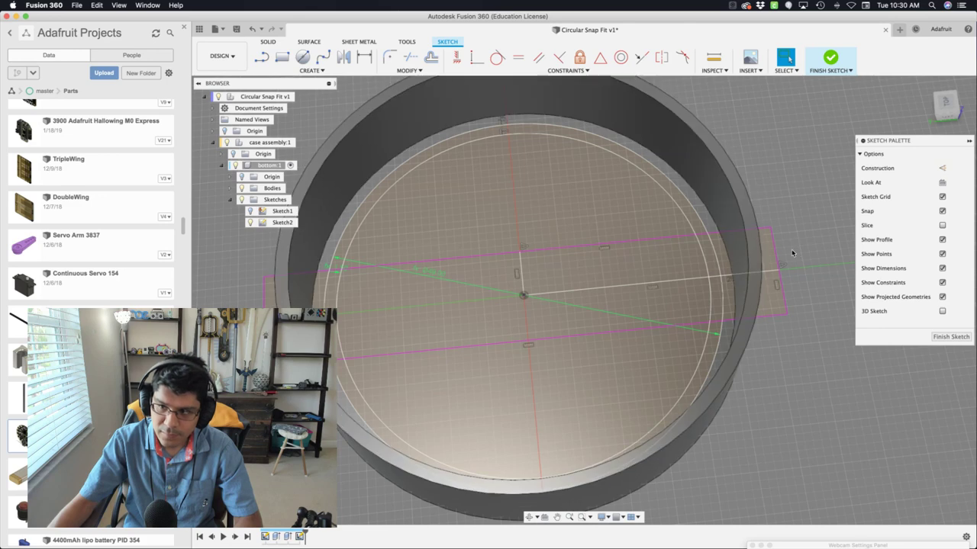
- Stretch the rectangle freehand by its corner and short edge to about 76 by 14 mm, testing that it stays centered
{"action": "mouse_move", "coordinate": [792, 251]}
{"action": "middle_mouse_down"}
{"action": "mouse_move", "coordinate": [807, 267]}
{"action": "mouse_move", "coordinate": [790, 263]}
{"action": "middle_mouse_up"}
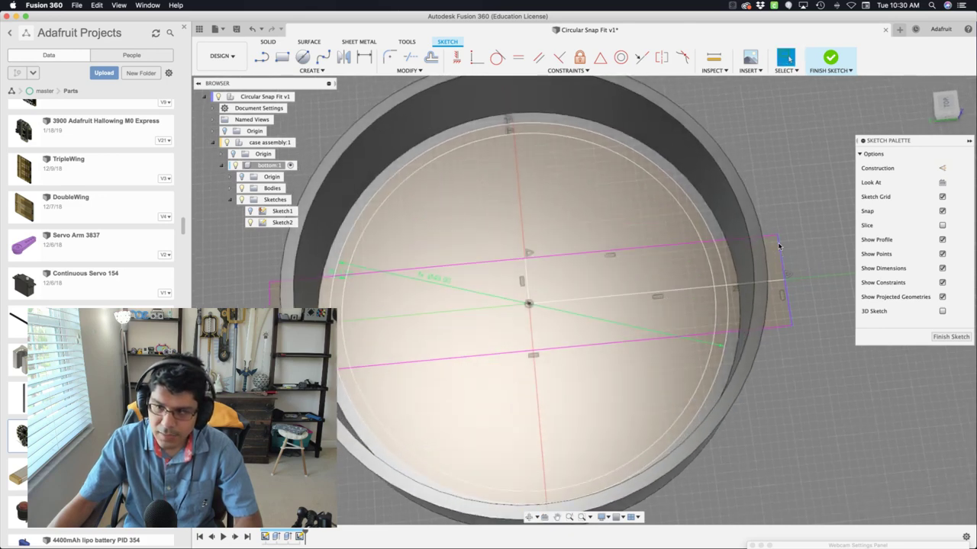
{"action": "mouse_move", "coordinate": [778, 237]}
{"action": "left_mouse_down"}
{"action": "mouse_move", "coordinate": [791, 263]}
{"action": "mouse_move", "coordinate": [761, 176]}
{"action": "left_mouse_up"}
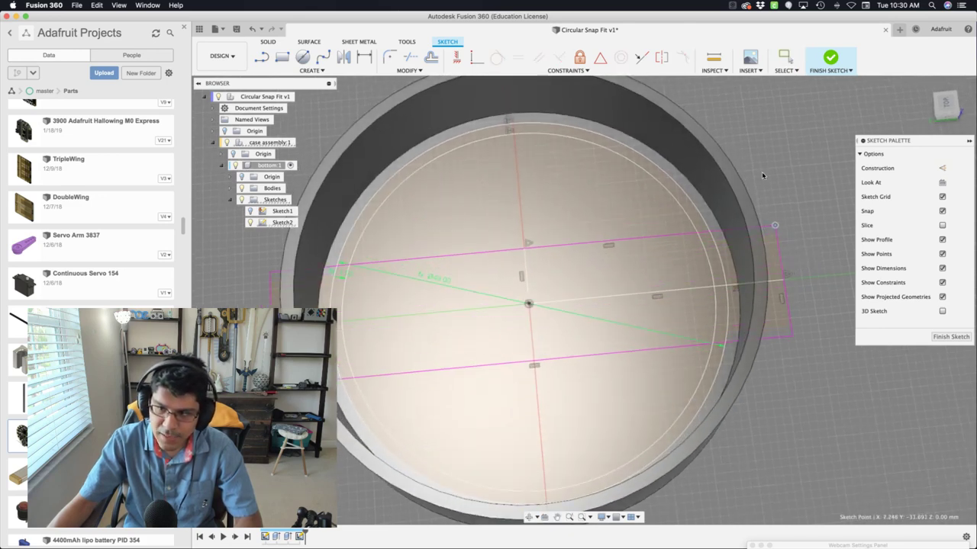
{"action": "left_click_drag", "start_coordinate": [780, 252], "coordinate": [824, 265]}
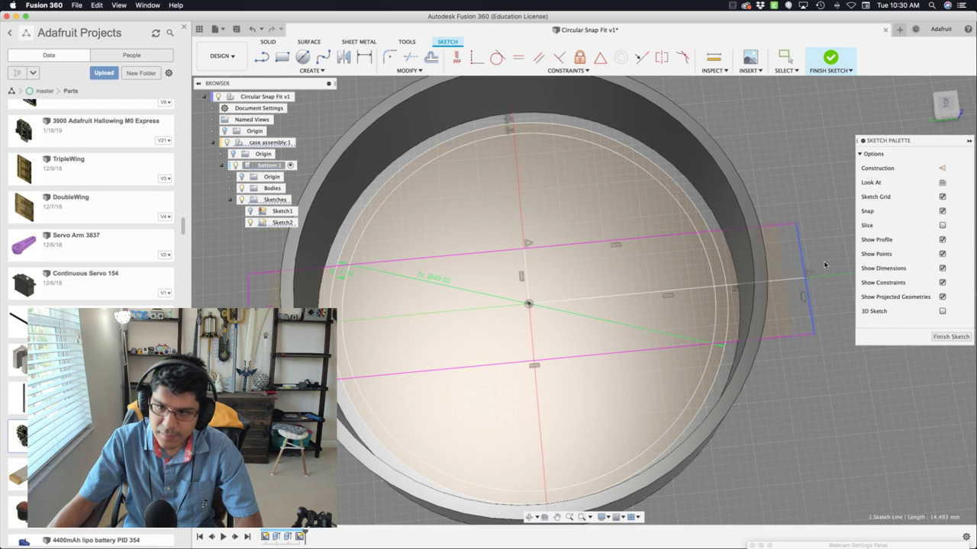
{"action": "mouse_move", "coordinate": [794, 223]}
{"action": "left_mouse_down"}
{"action": "mouse_move", "coordinate": [667, 268]}
{"action": "mouse_move", "coordinate": [772, 242]}
{"action": "mouse_move", "coordinate": [828, 178]}
{"action": "mouse_move", "coordinate": [839, 191]}
{"action": "mouse_move", "coordinate": [794, 174]}
{"action": "mouse_move", "coordinate": [836, 175]}
{"action": "mouse_move", "coordinate": [824, 221]}
{"action": "left_mouse_up"}
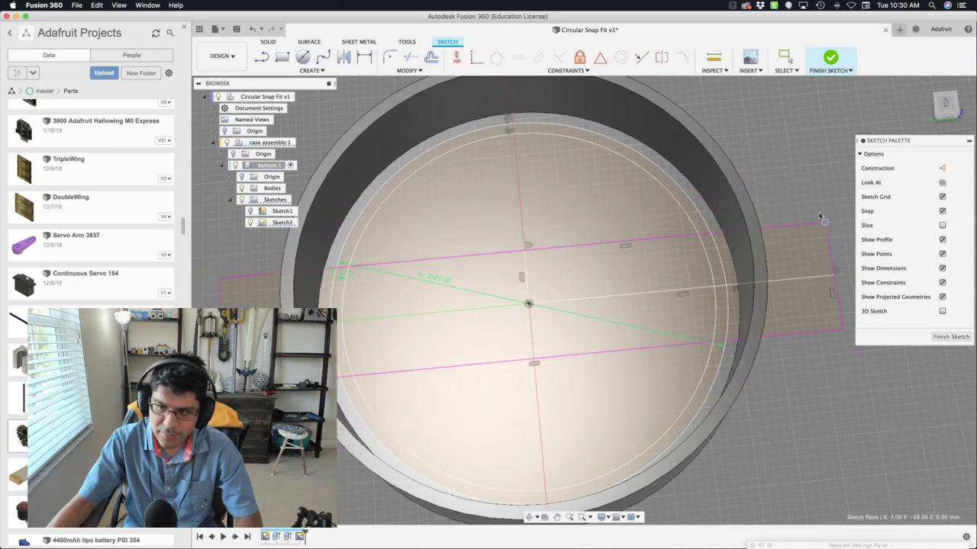
{"action": "middle_click_drag", "start_coordinate": [808, 200], "coordinate": [767, 223]}
- Dimension the rectangle's short edge at 12 mm
{"action": "left_click", "coordinate": [795, 252]}
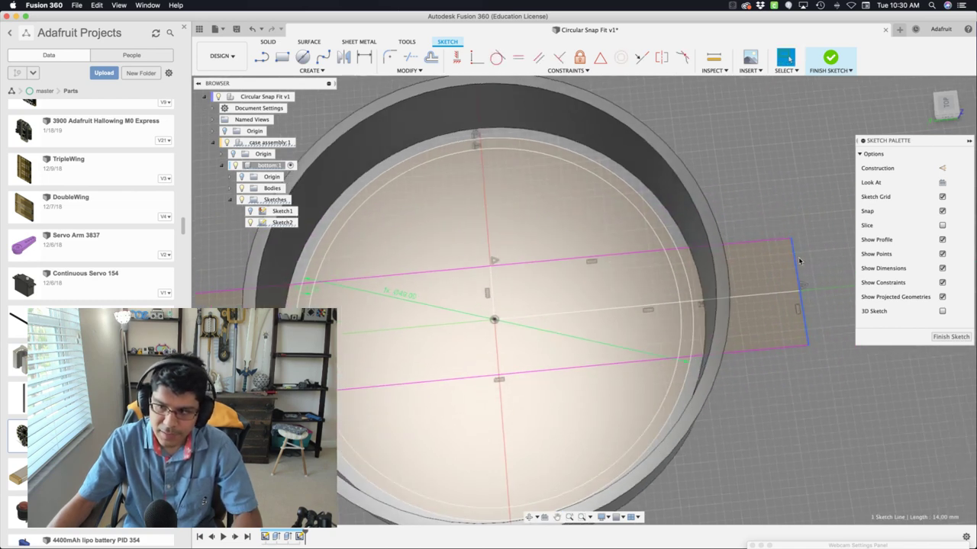
{"action": "key", "text": "d"}
{"action": "left_click", "coordinate": [800, 261]}
{"action": "left_click", "coordinate": [819, 293]}
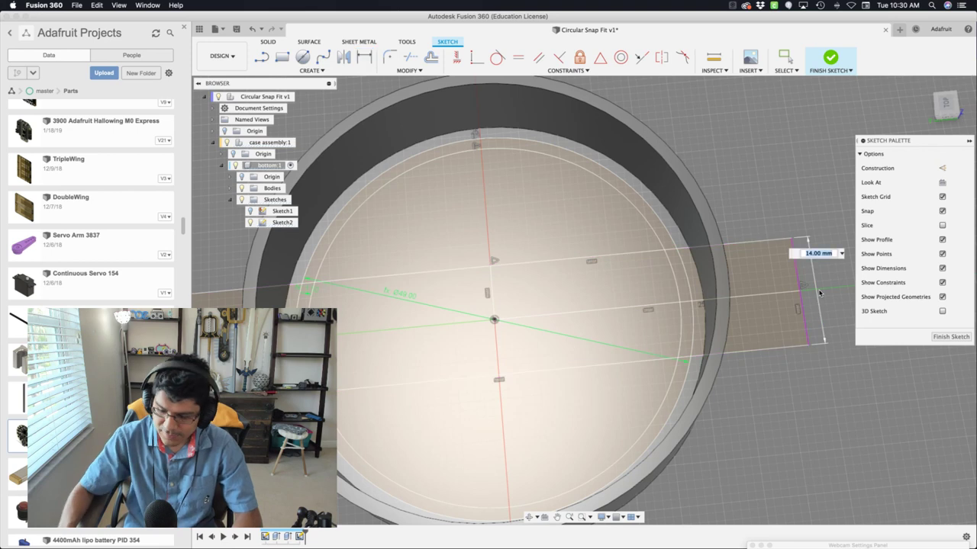
{"action": "type", "text": "12"}
{"action": "key", "text": "Return"}
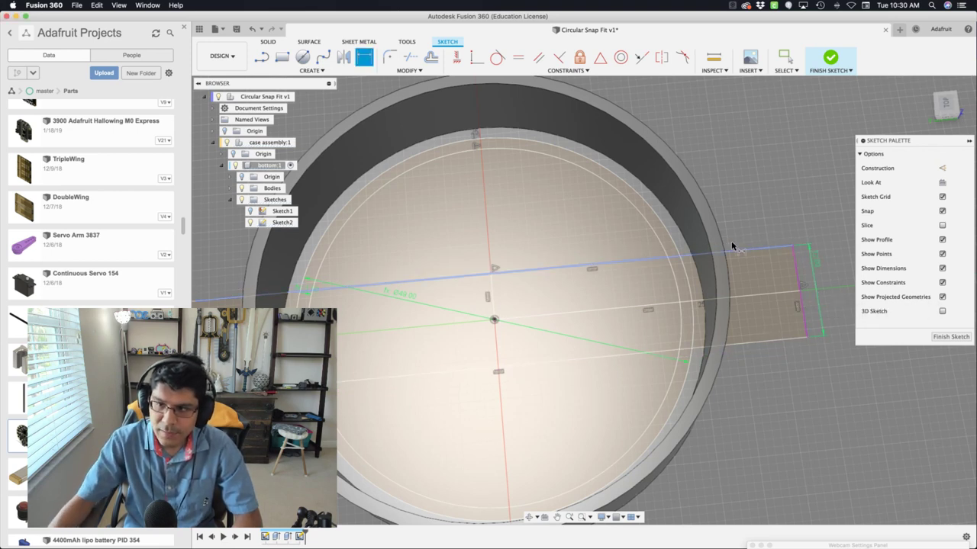
- Dimension the rectangle's long edge at 60 mm
{"action": "left_click", "coordinate": [734, 249]}
{"action": "left_click", "coordinate": [749, 196]}
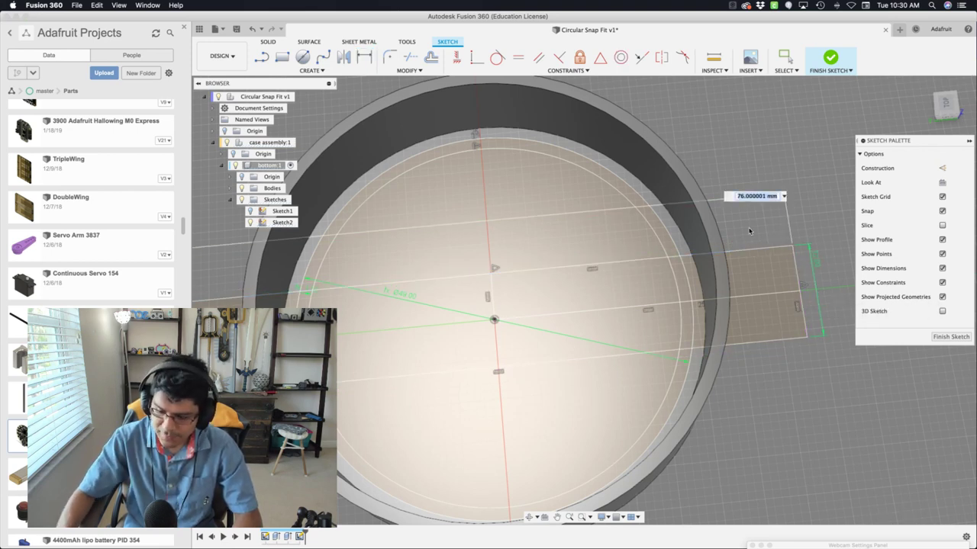
{"action": "key", "text": "Return"}
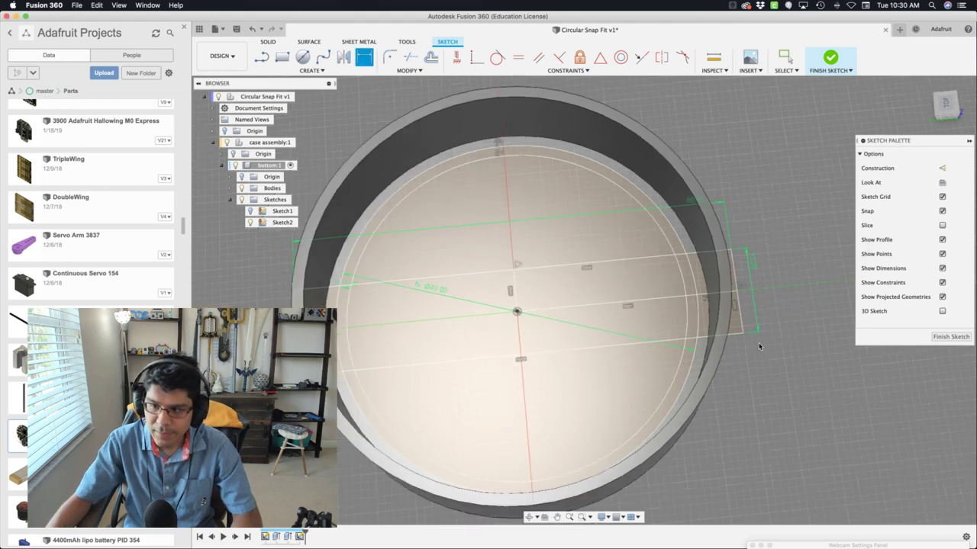
{"action": "key", "text": "Escape"}
{"action": "middle_click_drag", "start_coordinate": [756, 342], "coordinate": [788, 368], "text": "shift"}
{"action": "scroll", "coordinate": [762, 335], "scroll_direction": "up", "scroll_amount": 3}
{"action": "scroll", "coordinate": [732, 320], "scroll_direction": "down", "scroll_amount": 1}
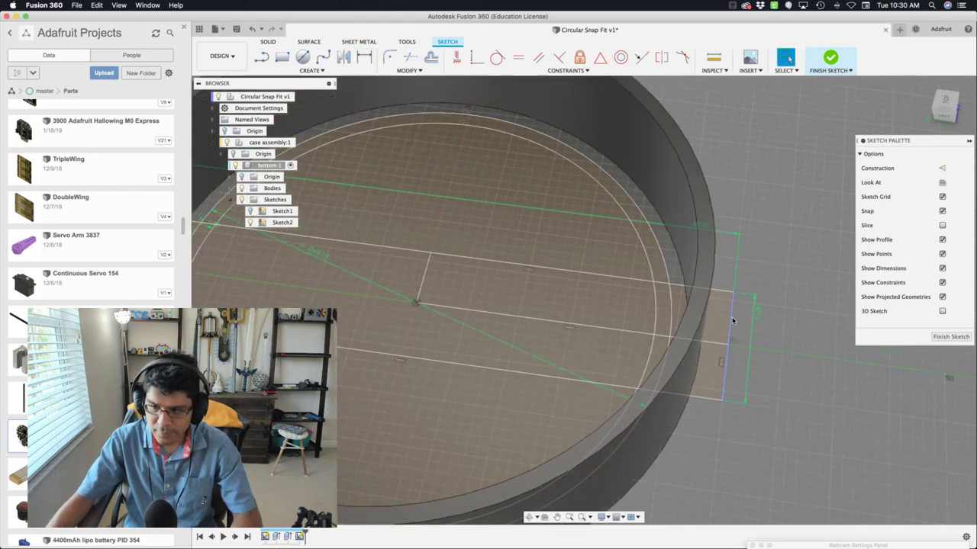
{"action": "scroll", "coordinate": [763, 303], "scroll_direction": "down", "scroll_amount": 5}
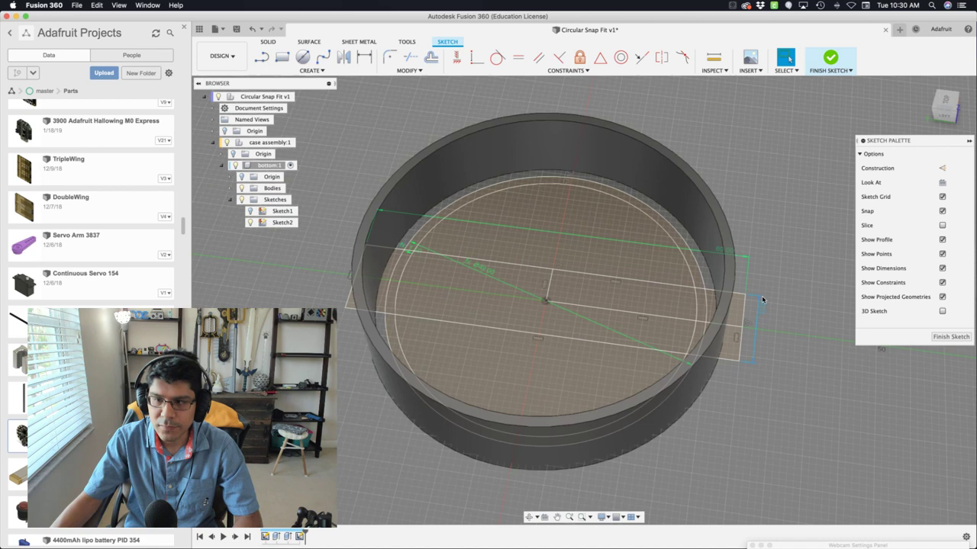
- Examine how the two midpoint lines divide the profile inside the rectangle and inner circle
{"action": "scroll", "coordinate": [665, 291], "scroll_direction": "up", "scroll_amount": 3}
{"action": "left_click", "coordinate": [460, 279]}
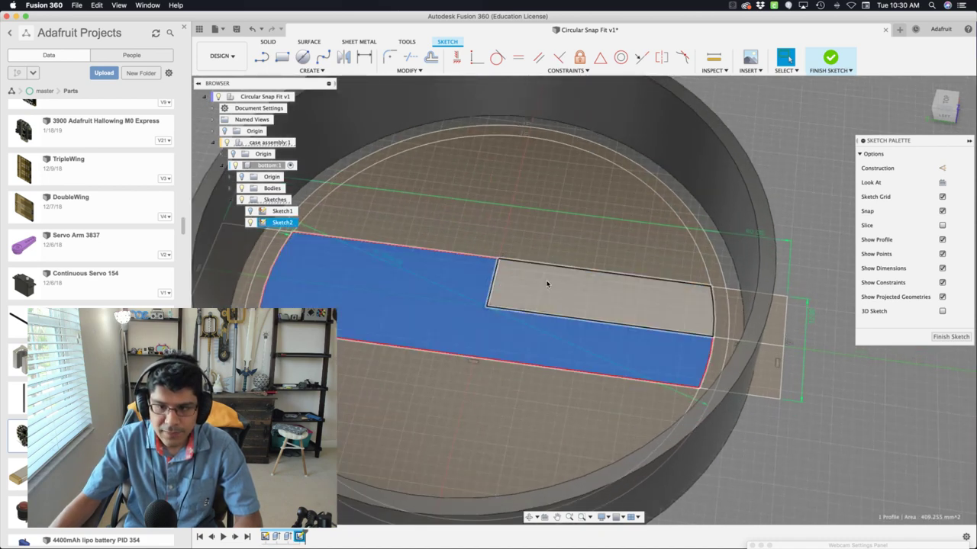
{"action": "left_click", "coordinate": [540, 287]}
{"action": "left_click", "coordinate": [468, 279]}
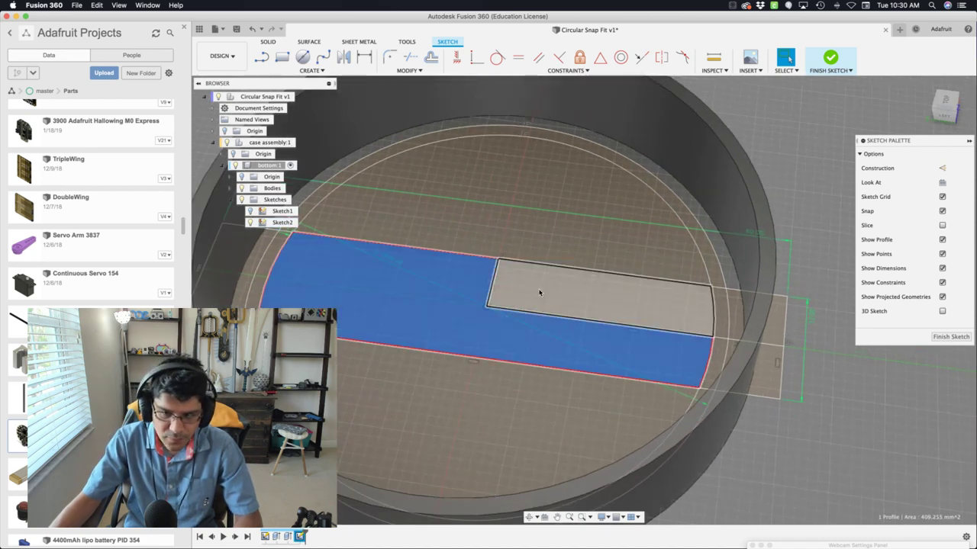
{"action": "left_click", "coordinate": [535, 292]}
{"action": "left_click", "coordinate": [477, 277]}
{"action": "left_click", "coordinate": [477, 276]}
{"action": "left_click", "coordinate": [479, 276]}
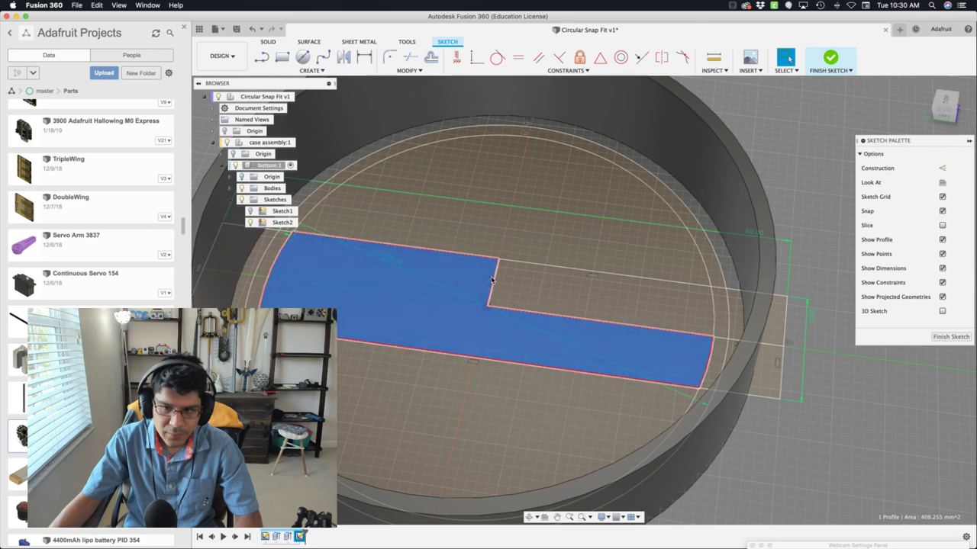
- Convert both midpoint lines to construction lines and check the central profile inside the rectangle
{"action": "left_click", "coordinate": [497, 282]}
{"action": "left_click", "coordinate": [515, 310], "text": "shift"}
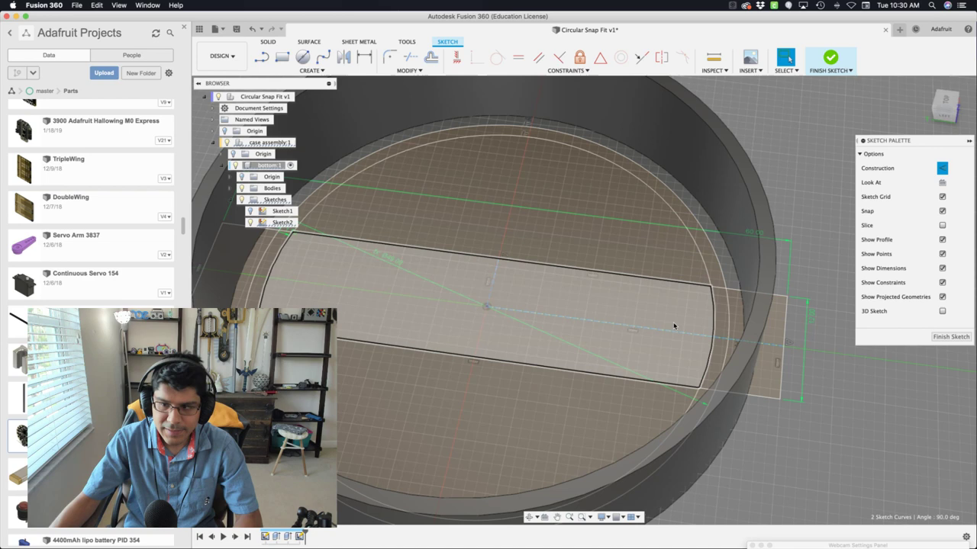
{"action": "left_click", "coordinate": [900, 445]}
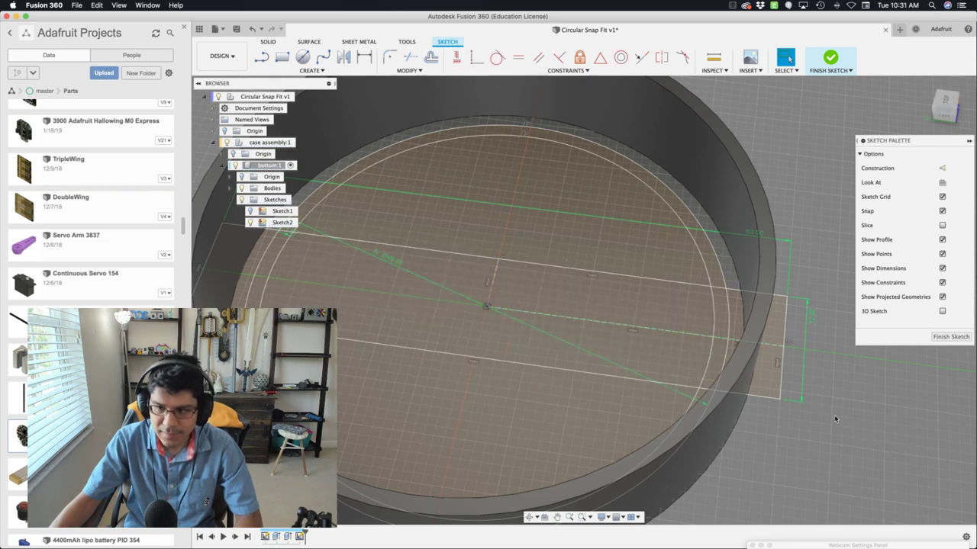
{"action": "middle_click_drag", "start_coordinate": [834, 415], "coordinate": [848, 431], "text": "shift"}
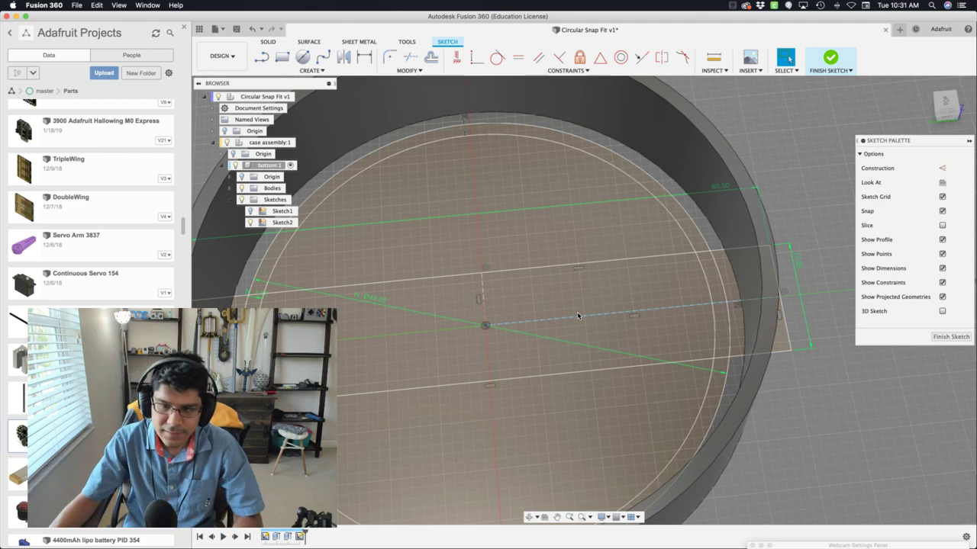
{"action": "left_click", "coordinate": [569, 301]}
{"action": "mouse_move", "coordinate": [569, 302]}
{"action": "middle_mouse_down", "text": "shift"}
{"action": "mouse_move", "coordinate": [562, 290]}
{"action": "mouse_move", "coordinate": [545, 307]}
{"action": "middle_mouse_up", "text": "shift"}
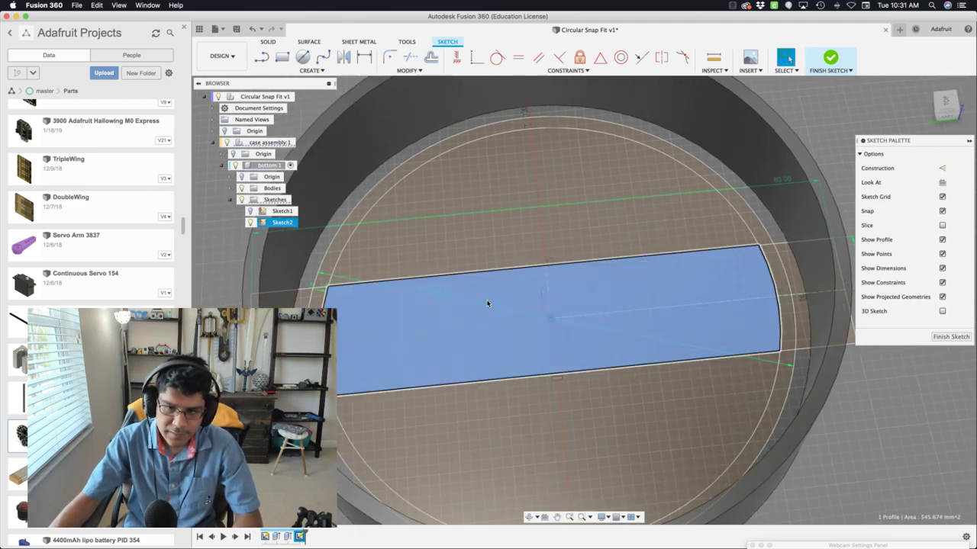
- Extrude the two ring segments enclosed by the rectangle 8 mm upward with the Join operation
{"action": "left_click", "coordinate": [315, 300]}
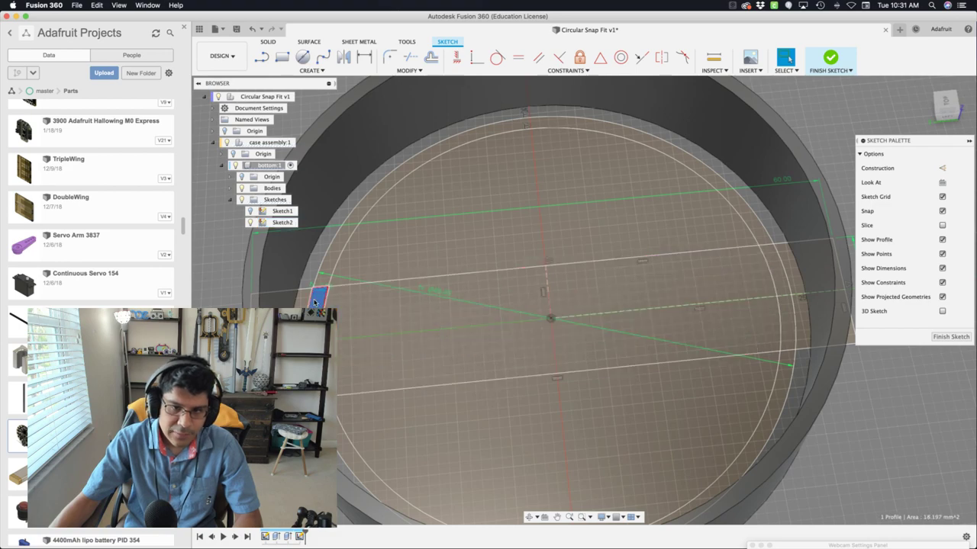
{"action": "left_click", "coordinate": [785, 287], "text": "shift"}
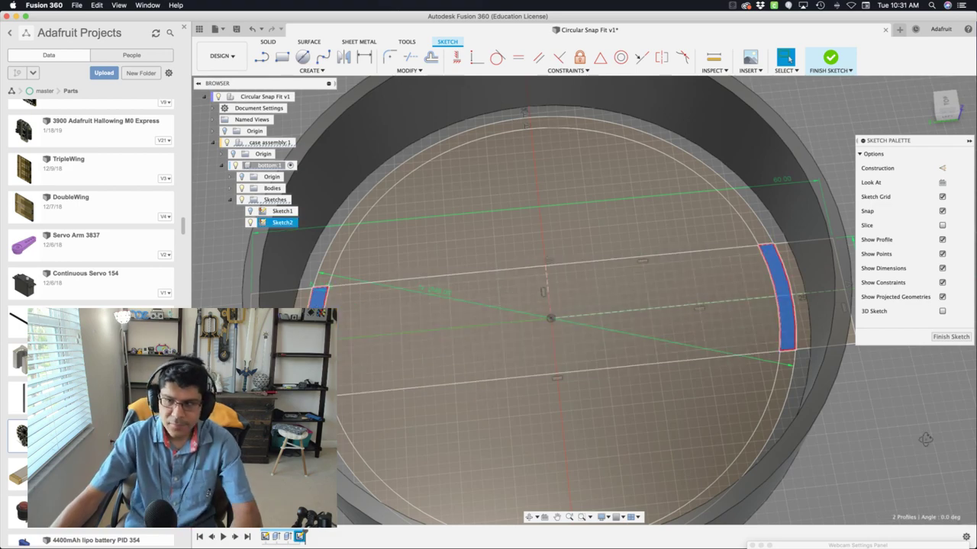
{"action": "middle_click_drag", "start_coordinate": [839, 367], "coordinate": [890, 414], "text": "shift"}
{"action": "key", "text": "e"}
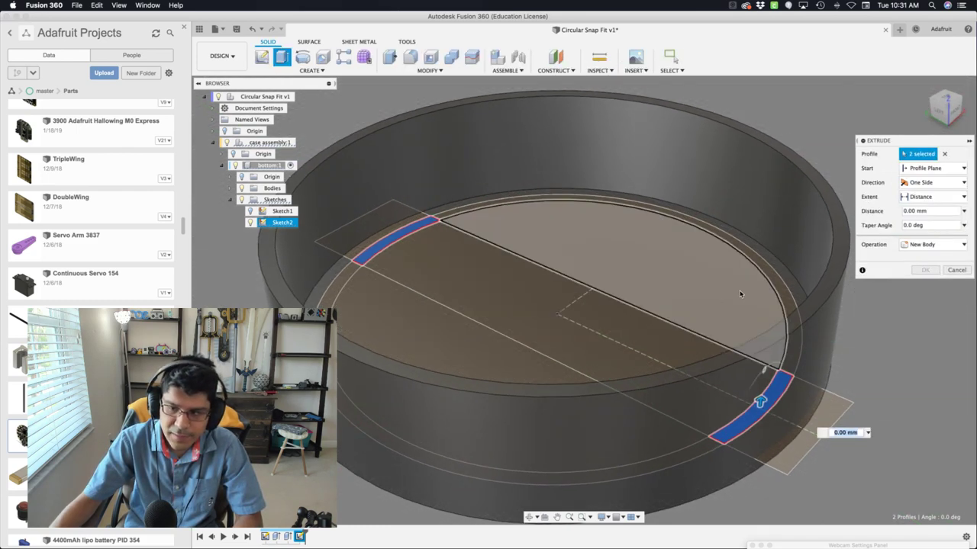
{"action": "scroll", "coordinate": [740, 294], "scroll_direction": "down", "scroll_amount": 3}
{"action": "scroll", "coordinate": [756, 360], "scroll_direction": "up", "scroll_amount": 2}
{"action": "left_click_drag", "start_coordinate": [756, 362], "coordinate": [740, 295]}
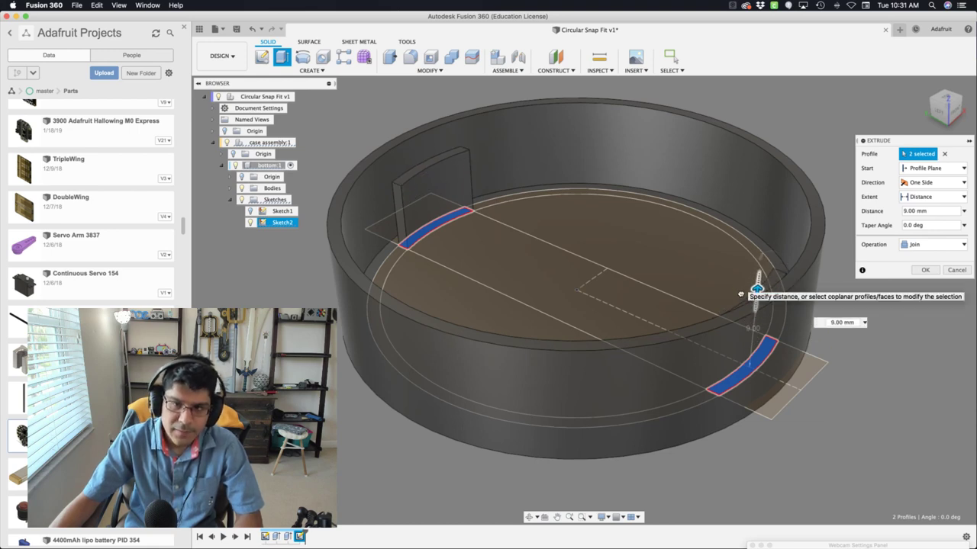
{"action": "mouse_move", "coordinate": [740, 293]}
{"action": "left_mouse_down"}
{"action": "mouse_move", "coordinate": [746, 313]}
{"action": "mouse_move", "coordinate": [756, 272]}
{"action": "mouse_move", "coordinate": [756, 299]}
{"action": "left_mouse_up"}
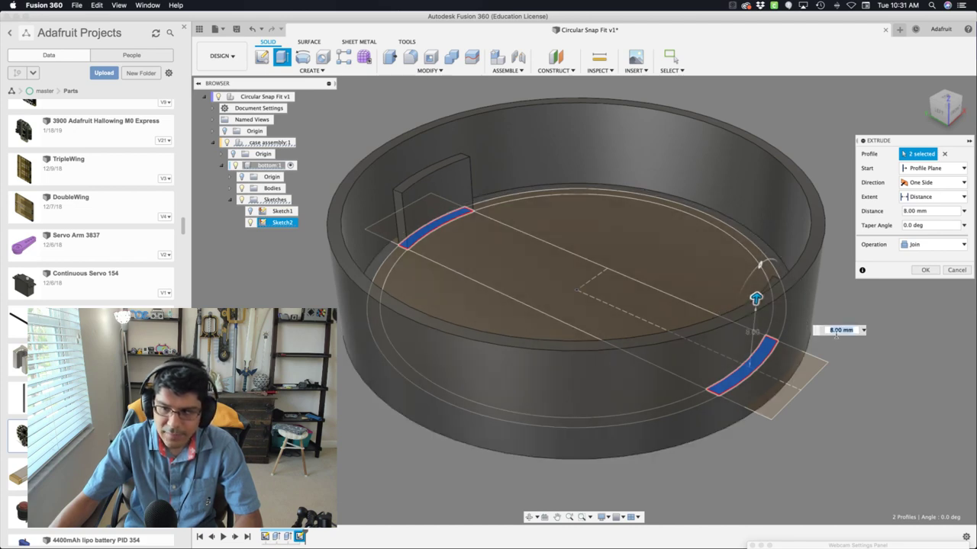
{"action": "middle_click_drag", "start_coordinate": [829, 373], "coordinate": [817, 355], "text": "shift"}
{"action": "left_click", "coordinate": [925, 270]}
- Examine the extruded wall segment, its top face and curved inner edge, and its gap to the case wall
{"action": "scroll", "coordinate": [464, 206], "scroll_direction": "up", "scroll_amount": 3}
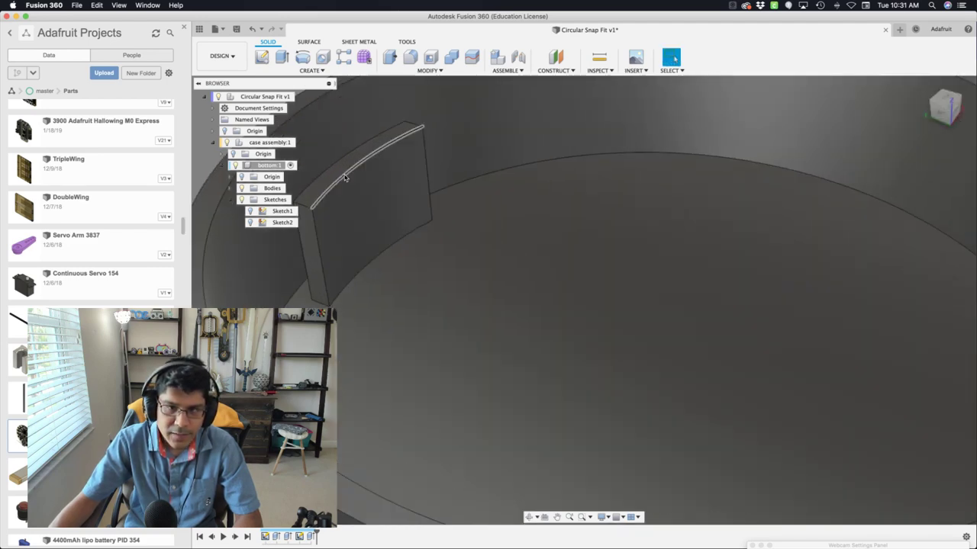
{"action": "scroll", "coordinate": [346, 177], "scroll_direction": "up", "scroll_amount": 1}
{"action": "scroll", "coordinate": [499, 257], "scroll_direction": "down", "scroll_amount": 5}
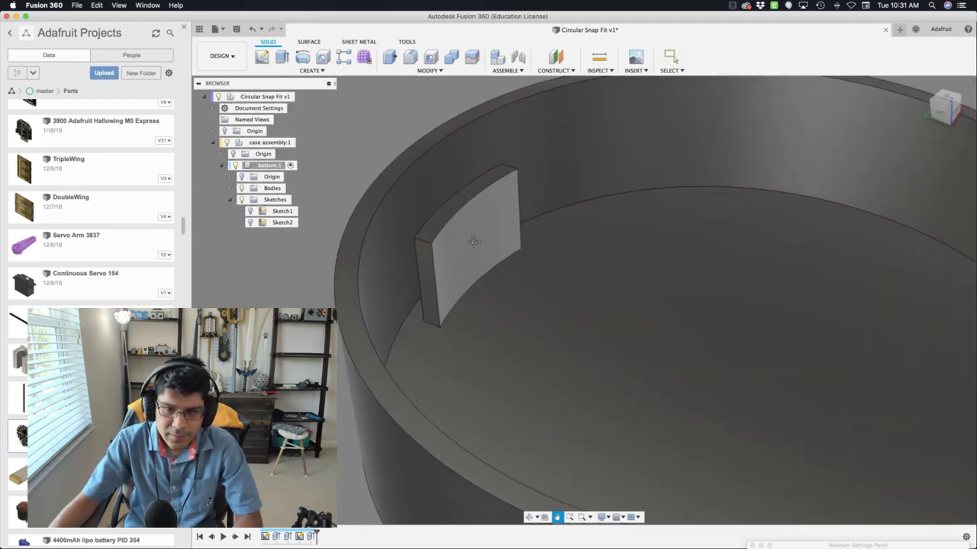
{"action": "scroll", "coordinate": [491, 238], "scroll_direction": "up", "scroll_amount": 3}
{"action": "scroll", "coordinate": [491, 238], "scroll_direction": "down", "scroll_amount": 5}
{"action": "scroll", "coordinate": [463, 234], "scroll_direction": "up", "scroll_amount": 3}
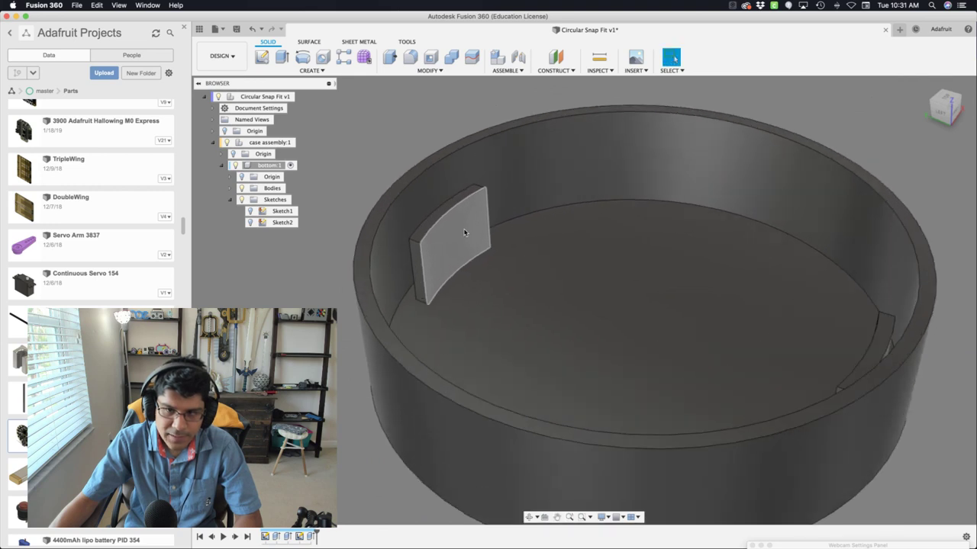
{"action": "scroll", "coordinate": [456, 233], "scroll_direction": "down", "scroll_amount": 3}
{"action": "scroll", "coordinate": [453, 232], "scroll_direction": "up", "scroll_amount": 4}
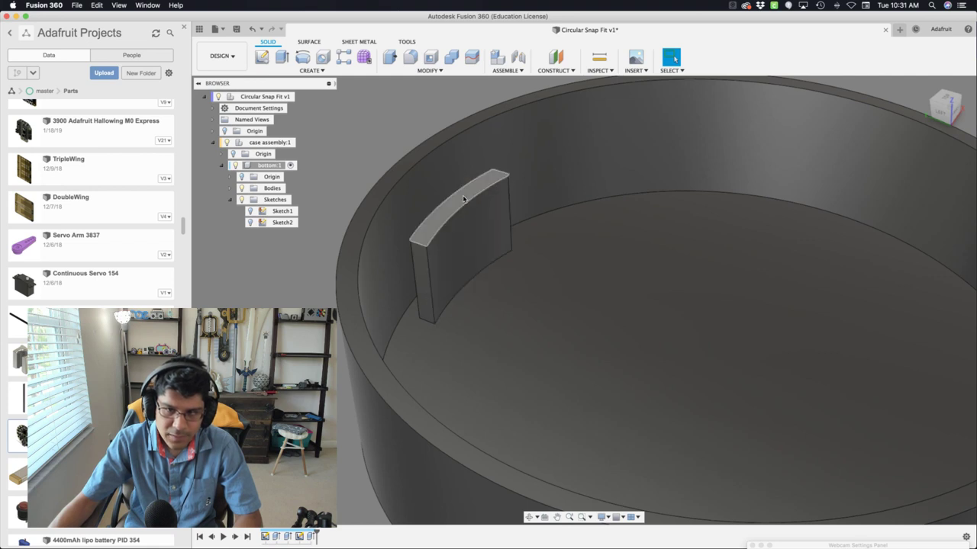
{"action": "scroll", "coordinate": [442, 226], "scroll_direction": "down", "scroll_amount": 3}
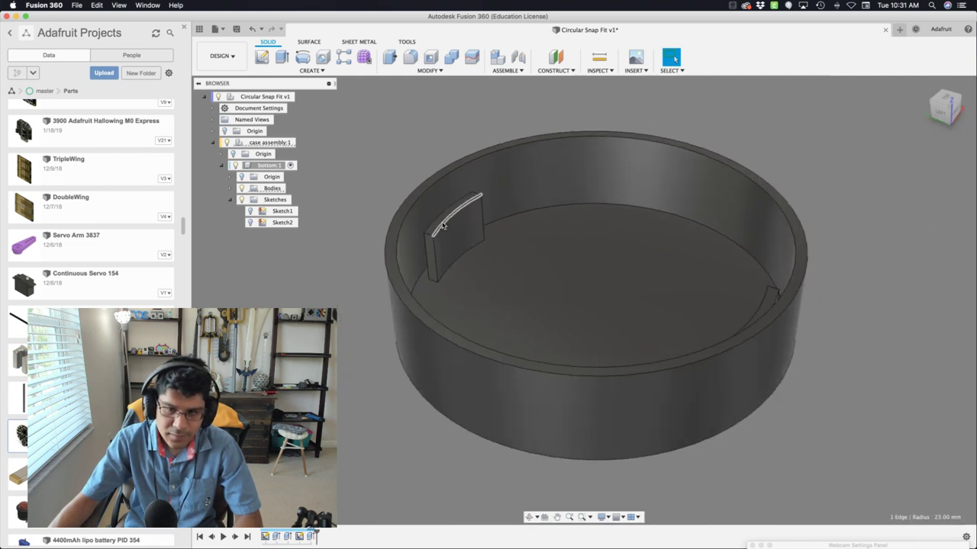
{"action": "scroll", "coordinate": [444, 226], "scroll_direction": "up", "scroll_amount": 4}
{"action": "scroll", "coordinate": [437, 237], "scroll_direction": "down", "scroll_amount": 2}
{"action": "scroll", "coordinate": [420, 239], "scroll_direction": "down", "scroll_amount": 2}
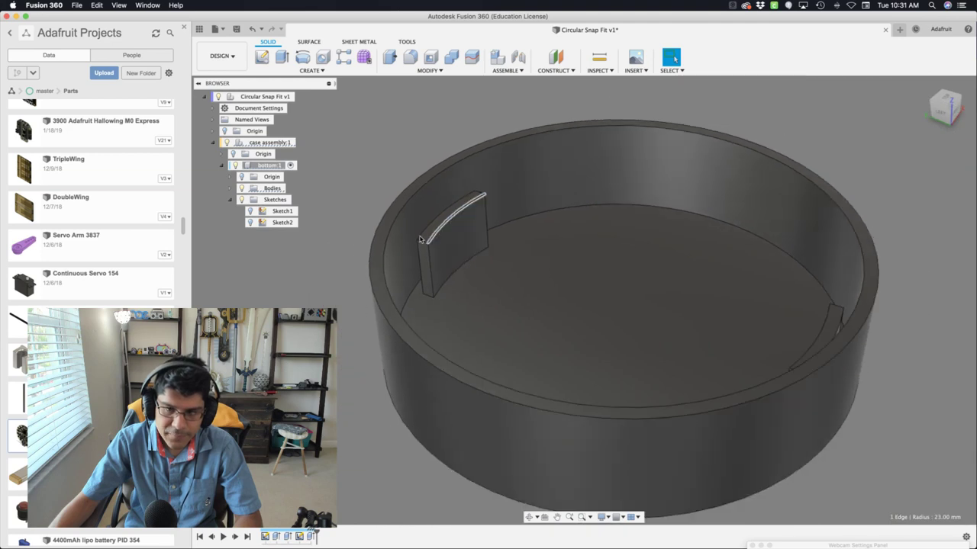
- Start a new sketch in the bottom component on the vertical origin plane that faces the Left view
{"action": "middle_click_drag", "start_coordinate": [326, 304], "coordinate": [349, 329], "text": "shift"}
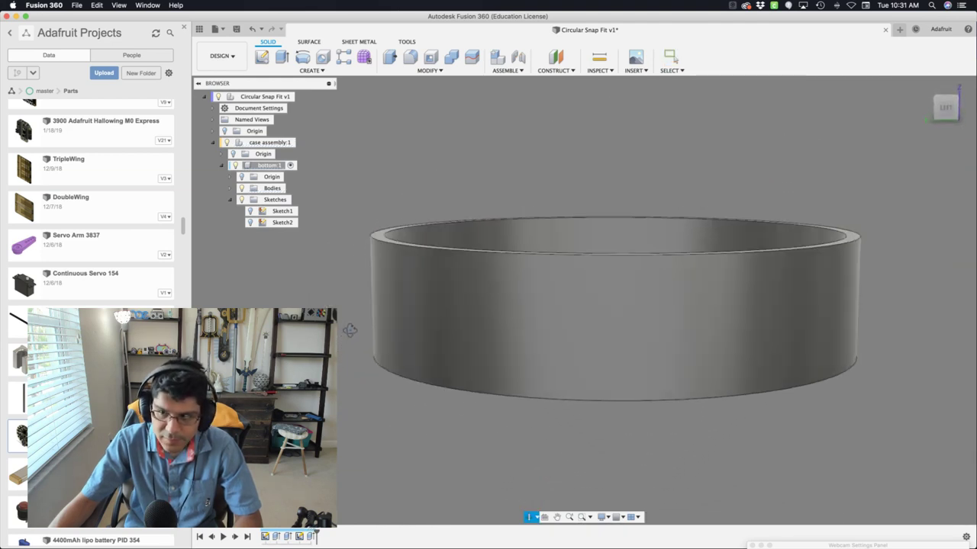
{"action": "left_click", "coordinate": [262, 58]}
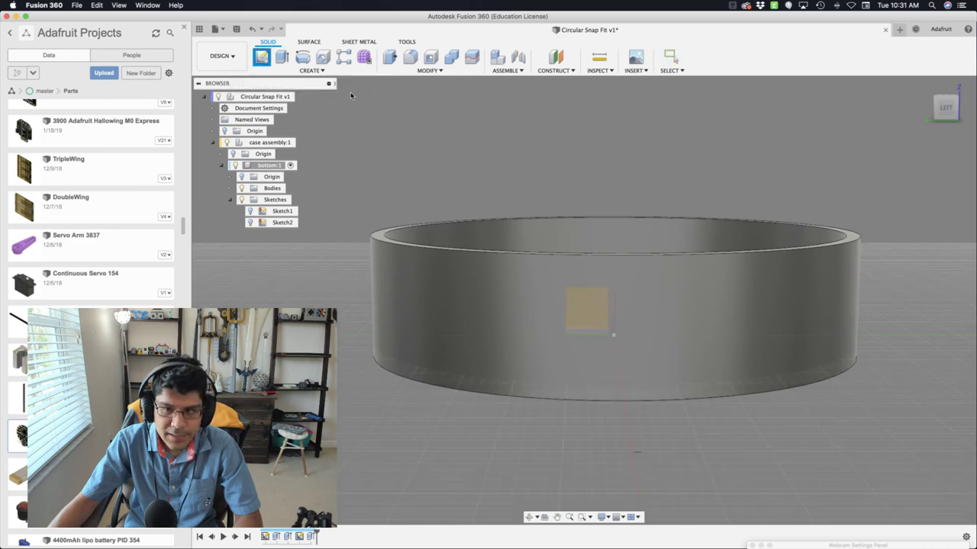
{"action": "middle_click_drag", "start_coordinate": [613, 172], "coordinate": [586, 180], "text": "shift"}
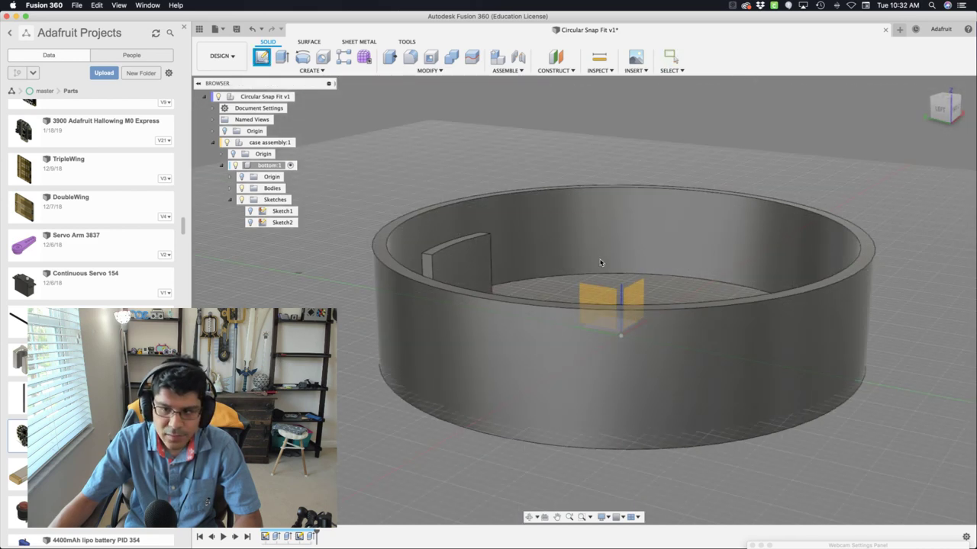
{"action": "left_click", "coordinate": [593, 294]}
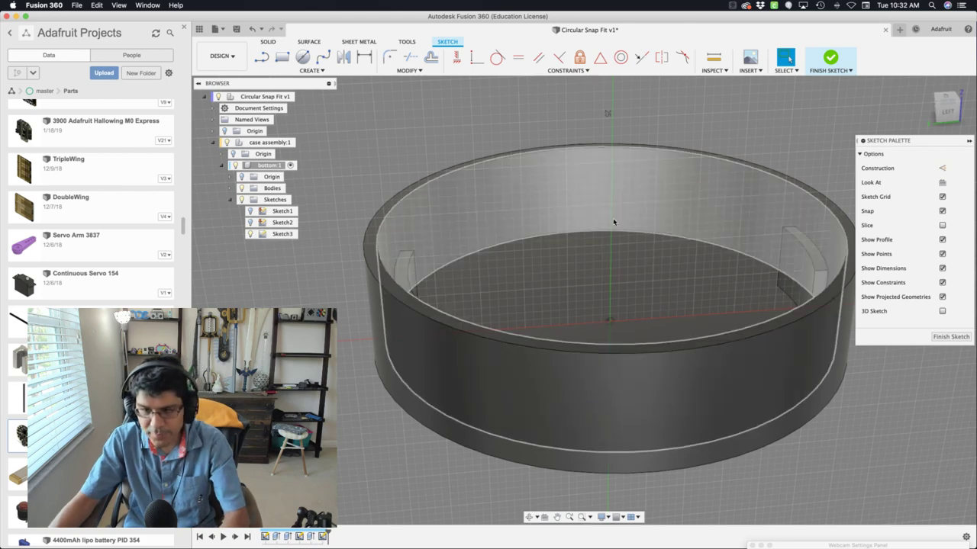
- Sketch a closed triangle beside the vertical axis with a vertical side about 6 mm long and its tip facing the axis, adjusting the tip freely
{"action": "key", "text": "l"}
{"action": "scroll", "coordinate": [614, 201], "scroll_direction": "up", "scroll_amount": 5}
{"action": "middle_click_drag", "start_coordinate": [596, 299], "coordinate": [607, 256]}
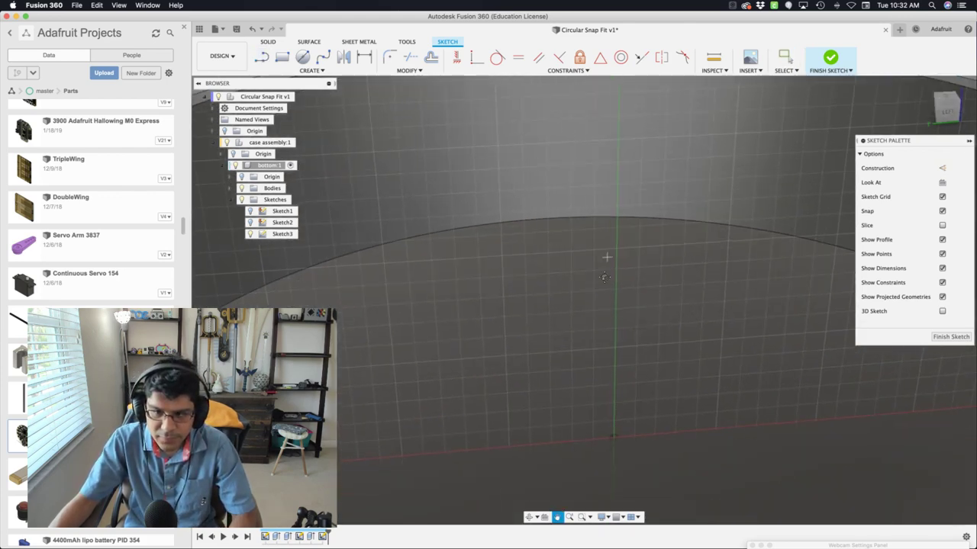
{"action": "left_click", "coordinate": [503, 254]}
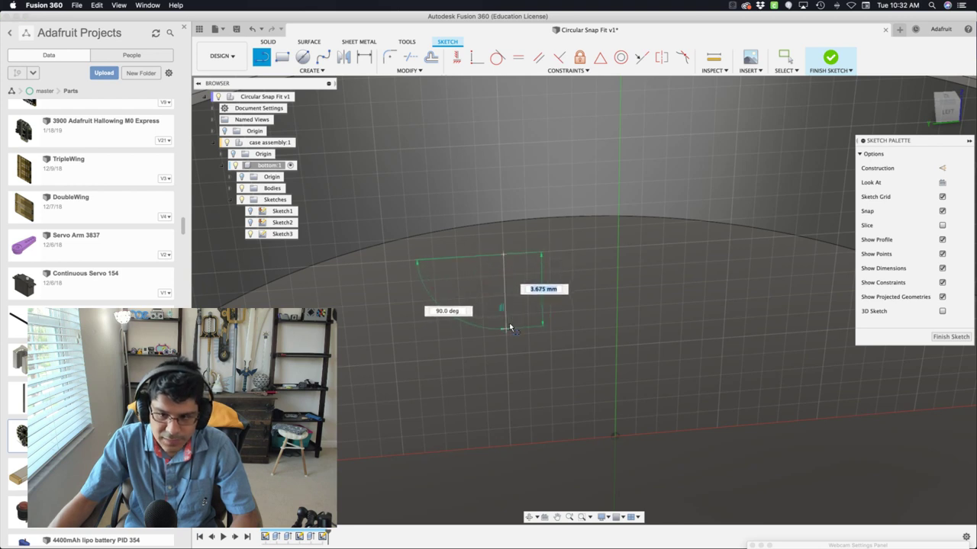
{"action": "left_click", "coordinate": [506, 334]}
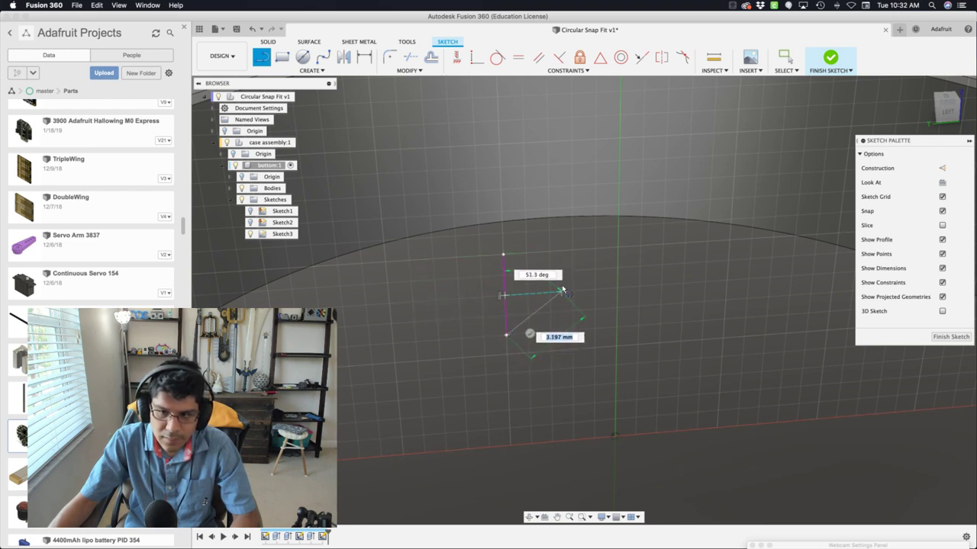
{"action": "left_click", "coordinate": [576, 289]}
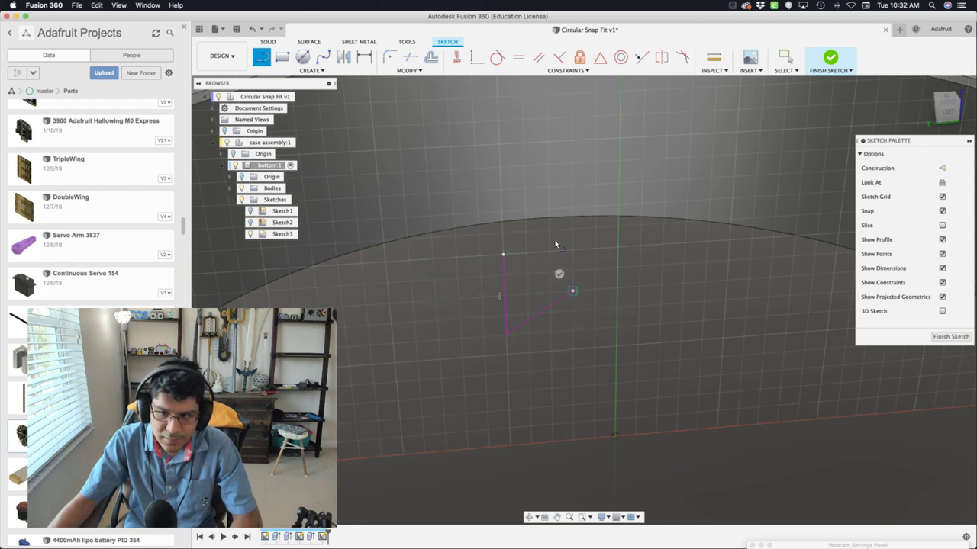
{"action": "left_click", "coordinate": [503, 254]}
{"action": "scroll", "coordinate": [505, 254], "scroll_direction": "up", "scroll_amount": 3}
{"action": "scroll", "coordinate": [508, 252], "scroll_direction": "down", "scroll_amount": 2}
{"action": "key", "text": "Escape"}
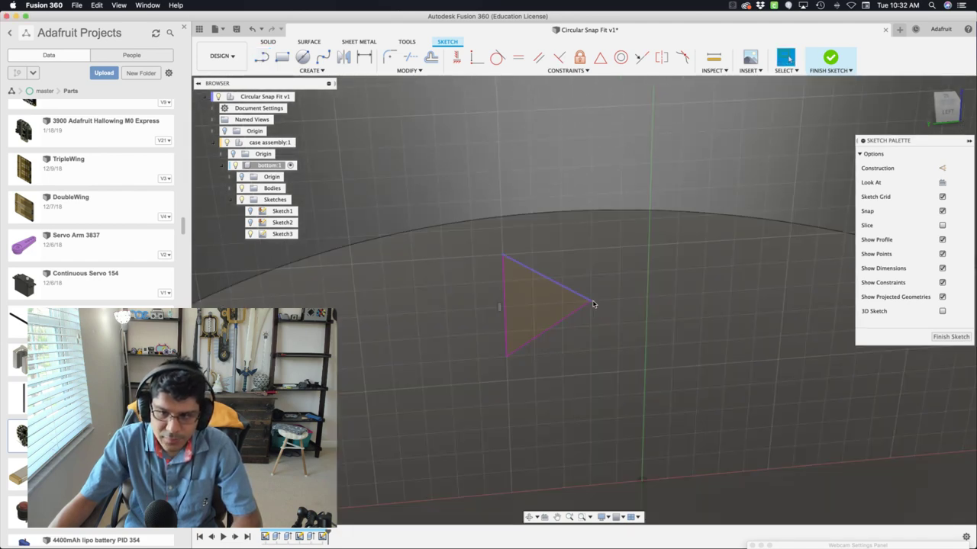
{"action": "left_click_drag", "start_coordinate": [592, 302], "coordinate": [558, 316]}
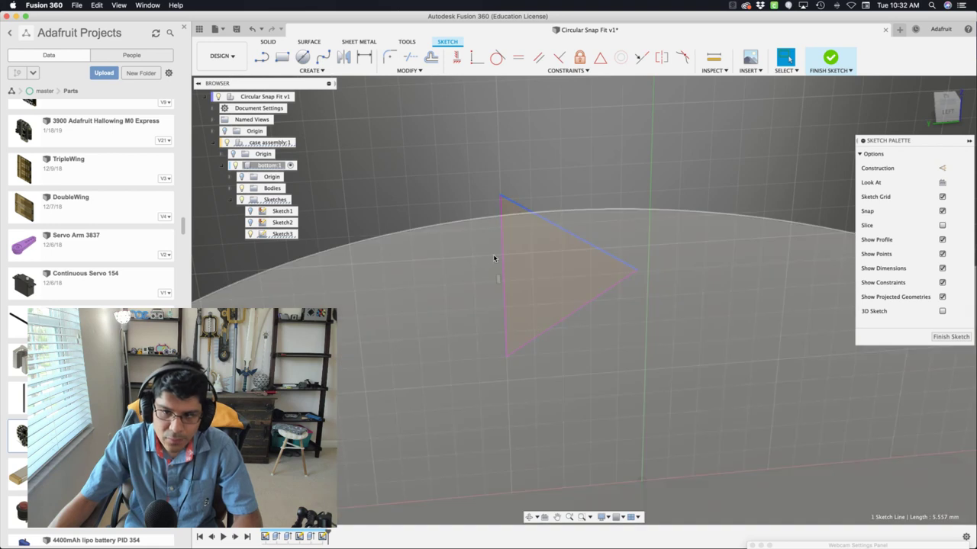
- Dimension the triangle's vertical side to 2 mm
{"action": "left_click", "coordinate": [502, 256]}
{"action": "key", "text": "d"}
{"action": "left_click", "coordinate": [456, 281]}
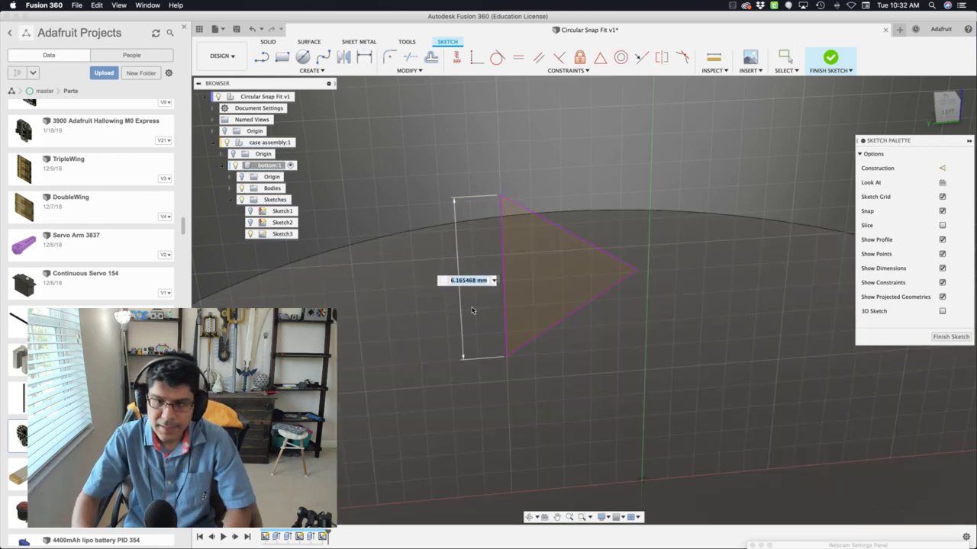
{"action": "type", "text": "2"}
{"action": "key", "text": "Return"}
{"action": "scroll", "coordinate": [508, 272], "scroll_direction": "up", "scroll_amount": 3}
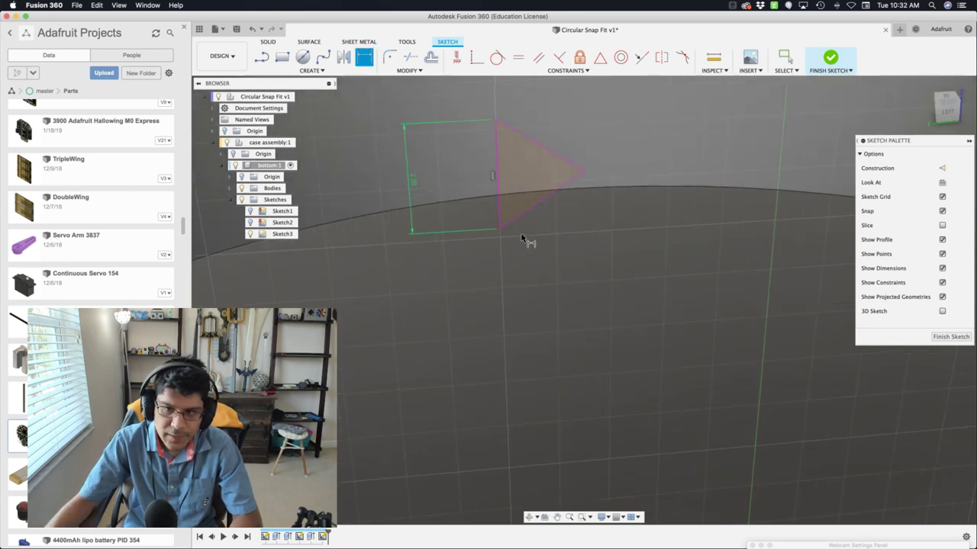
- Move the small triangle lower on the sketch plane and check the angle between its two slanted sides
{"action": "key", "text": "Escape"}
{"action": "middle_click_drag", "start_coordinate": [548, 180], "coordinate": [562, 245]}
{"action": "mouse_move", "coordinate": [599, 230]}
{"action": "left_mouse_down"}
{"action": "mouse_move", "coordinate": [590, 270]}
{"action": "mouse_move", "coordinate": [623, 316]}
{"action": "left_mouse_up"}
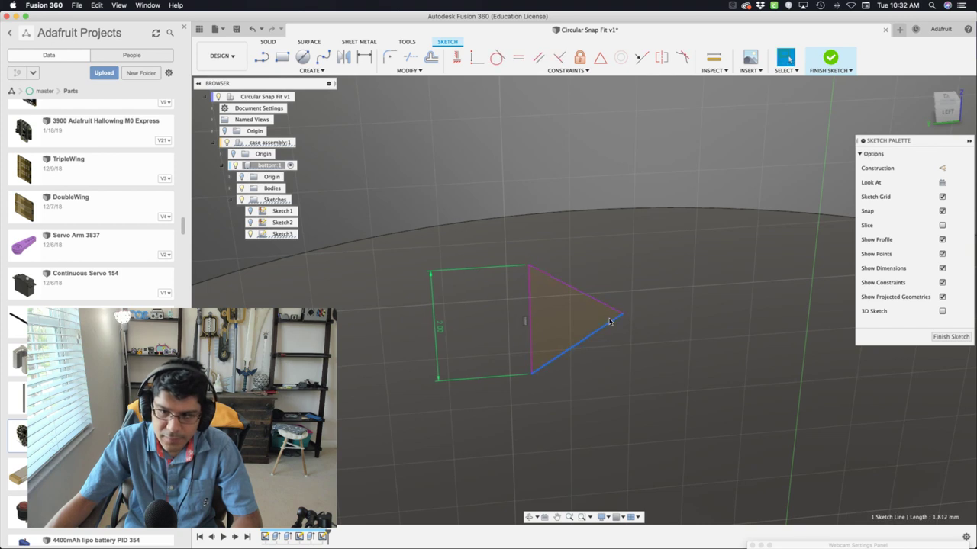
{"action": "left_click", "coordinate": [611, 316]}
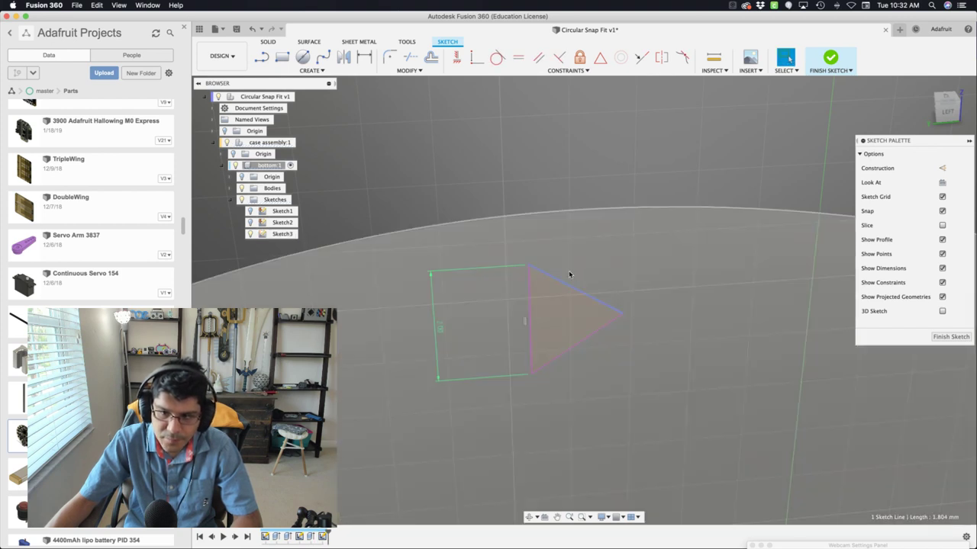
{"action": "left_click", "coordinate": [571, 287]}
{"action": "left_click", "coordinate": [603, 325]}
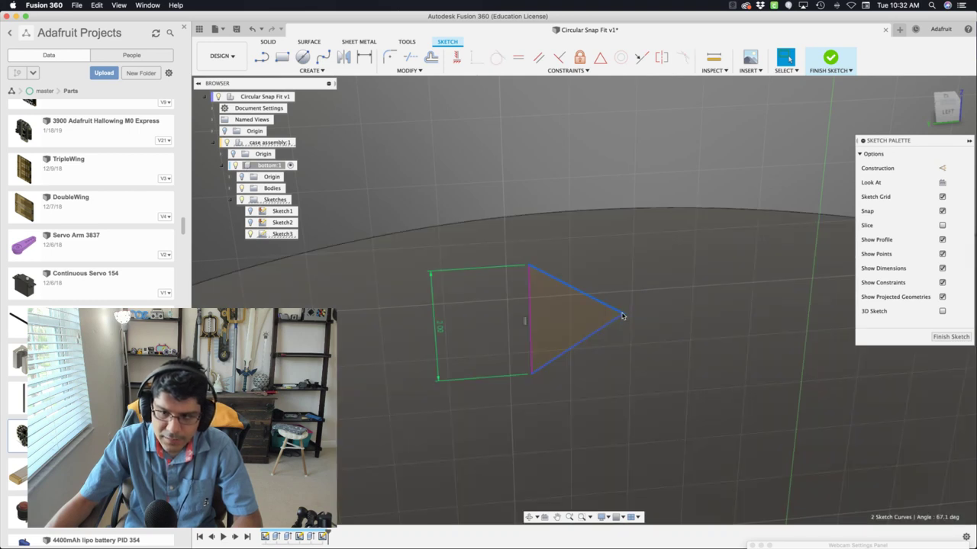
- Set the angle between the triangle's vertical side and its lower slanted side to 45 degrees
{"action": "left_click", "coordinate": [577, 338]}
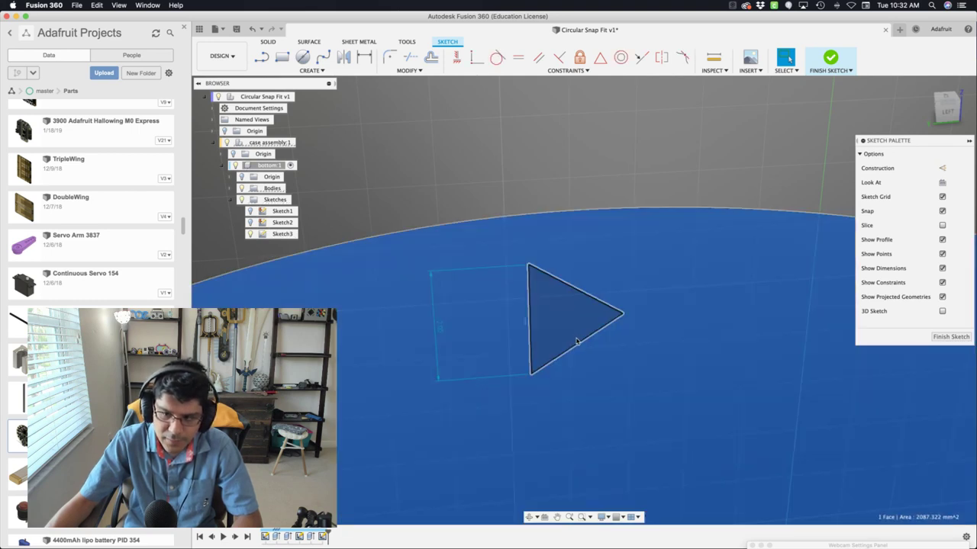
{"action": "key", "text": "d"}
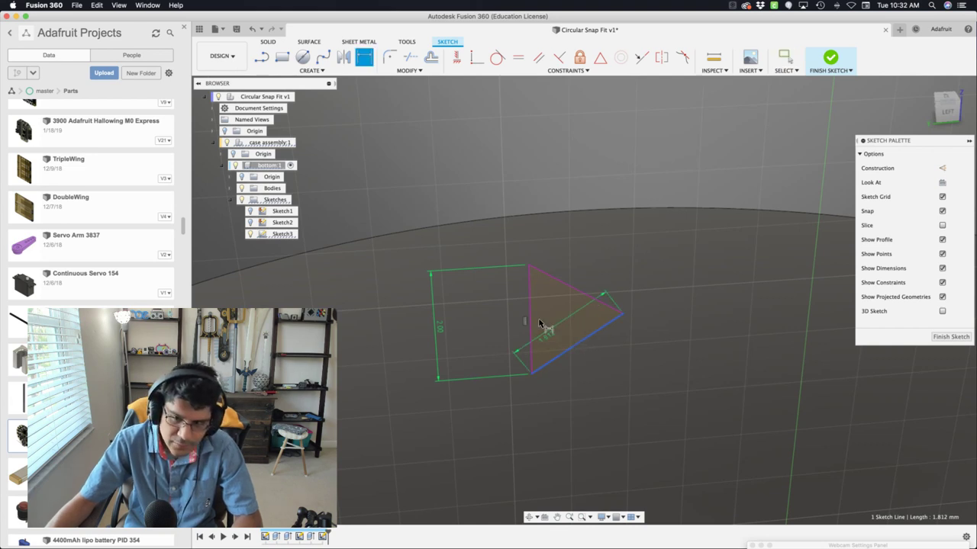
{"action": "left_click", "coordinate": [532, 316]}
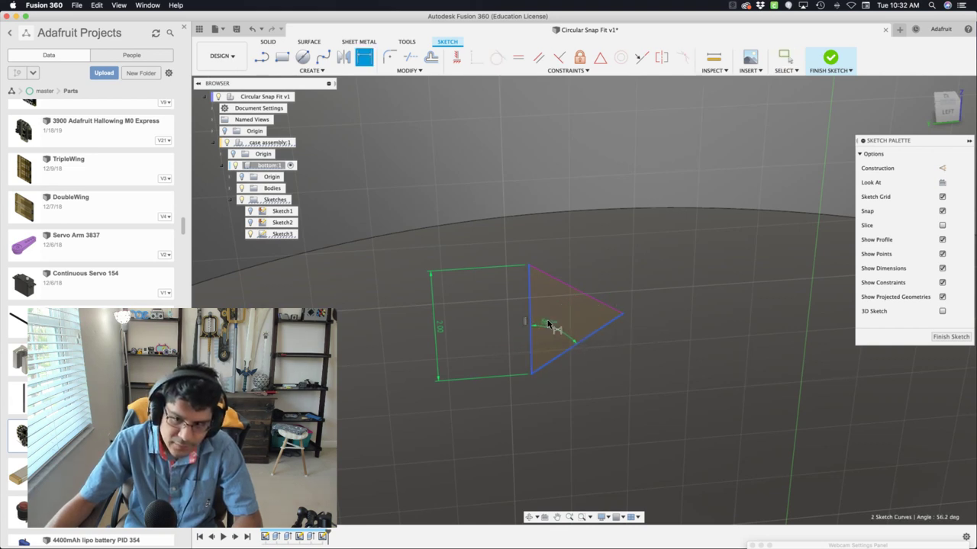
{"action": "left_click", "coordinate": [551, 328]}
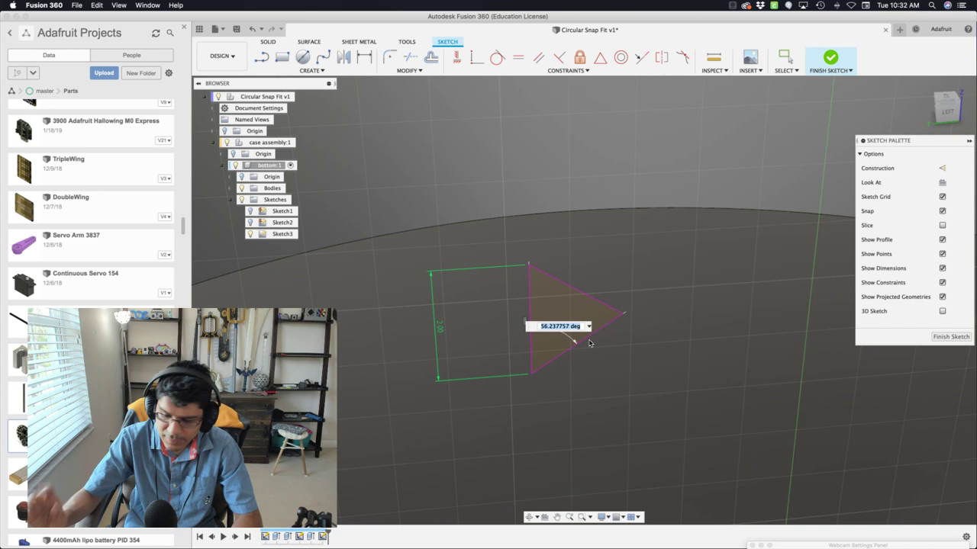
{"action": "type", "text": "45"}
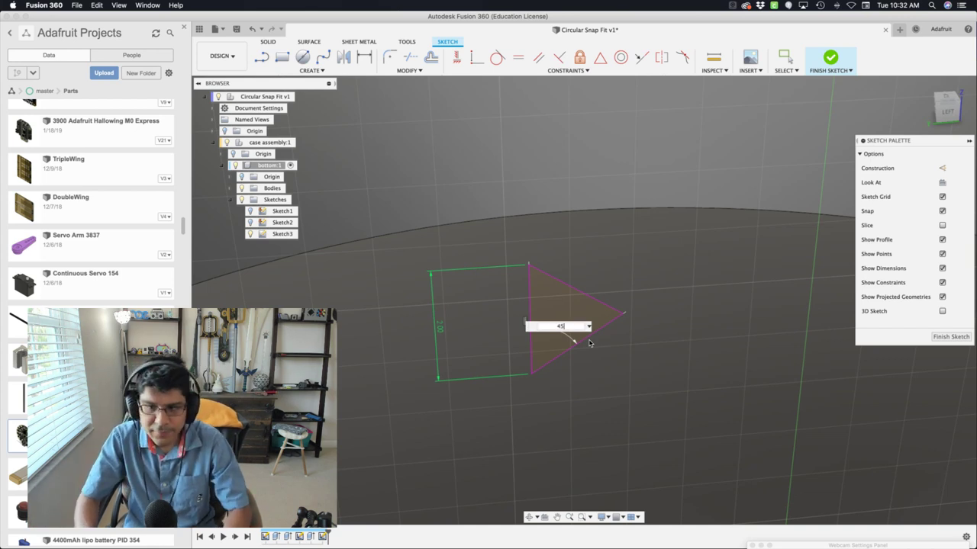
{"action": "key", "text": "Return"}
{"action": "key", "text": "Escape"}
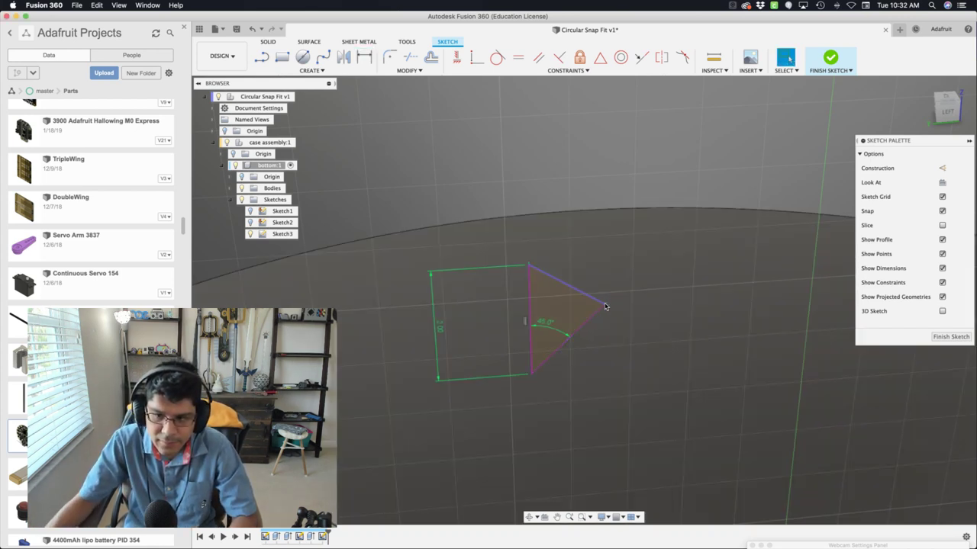
- Make the triangle's two slanted sides perpendicular and test the constrained shape by moving its tip
{"action": "mouse_move", "coordinate": [605, 304]}
{"action": "left_mouse_down"}
{"action": "mouse_move", "coordinate": [598, 309]}
{"action": "mouse_move", "coordinate": [634, 281]}
{"action": "mouse_move", "coordinate": [593, 313]}
{"action": "left_mouse_up"}
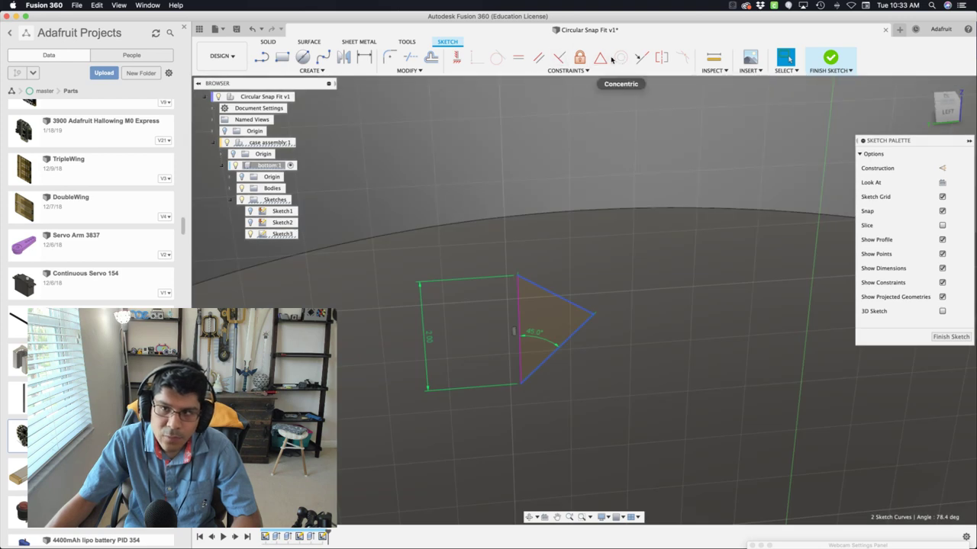
{"action": "left_click", "coordinate": [557, 60]}
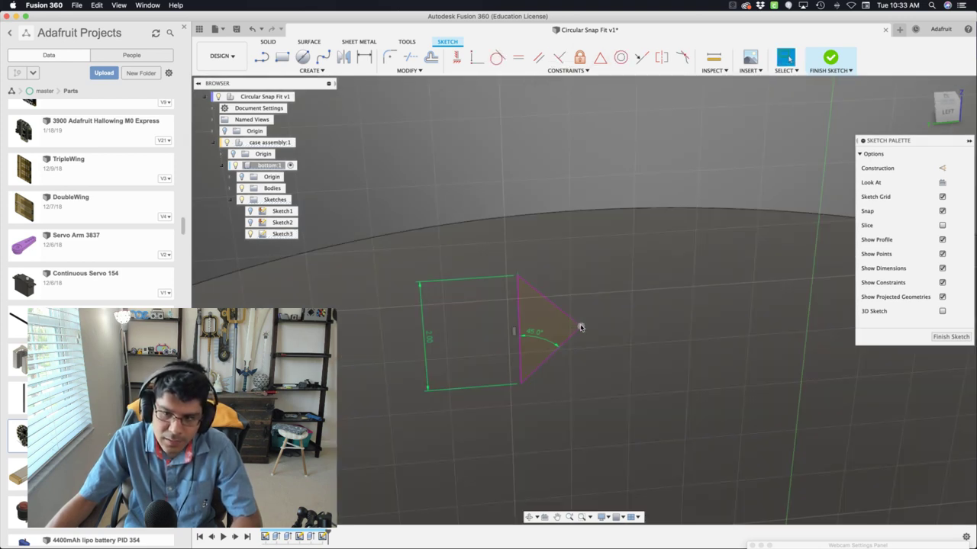
{"action": "left_click_drag", "start_coordinate": [580, 327], "coordinate": [597, 326]}
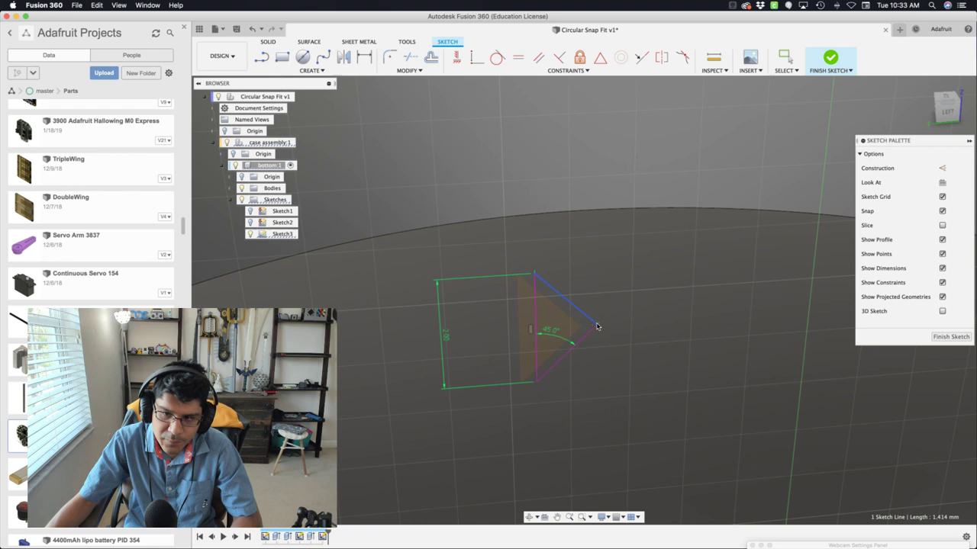
{"action": "left_click", "coordinate": [536, 305], "text": "shift"}
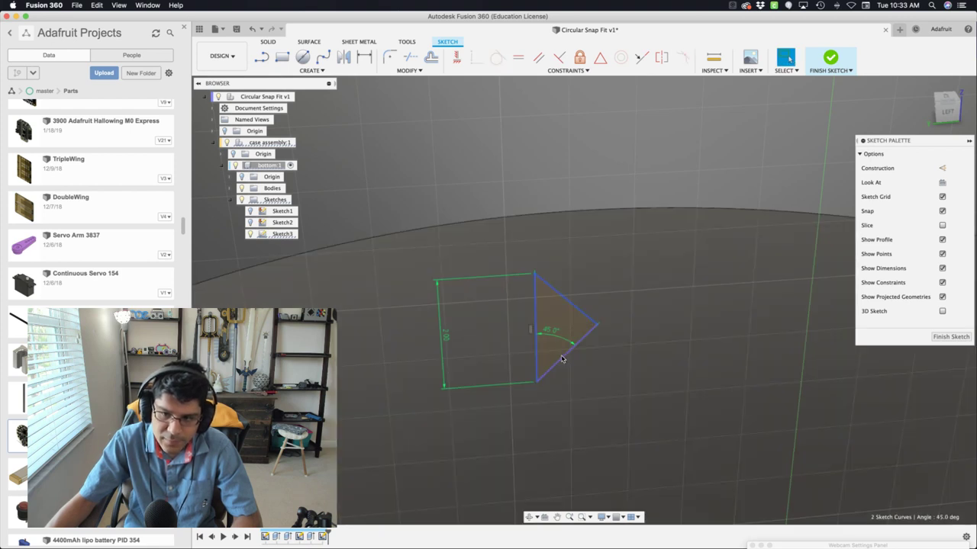
- Place the 45-degree dimension closer to the triangle's lower corner and shift the triangle away from the vertical axis
{"action": "left_click_drag", "start_coordinate": [552, 334], "coordinate": [549, 354]}
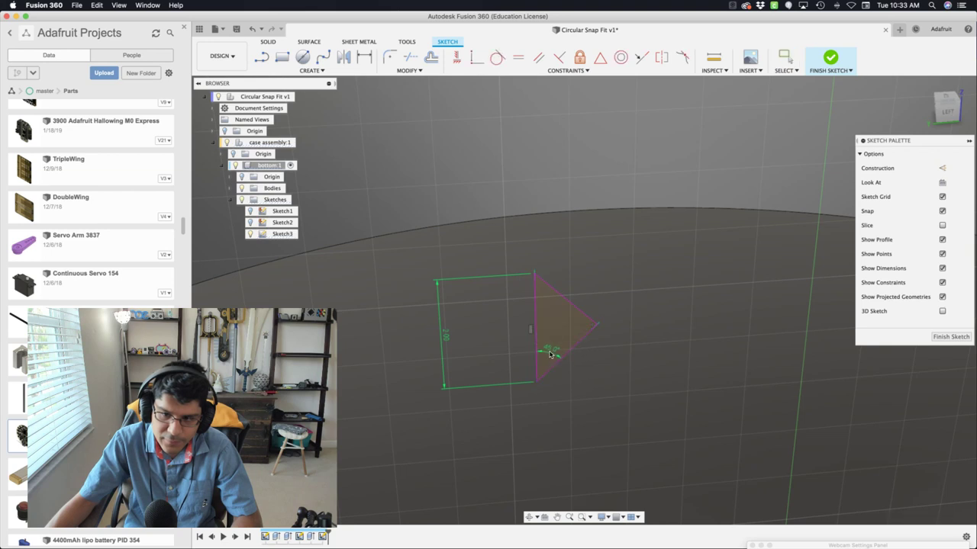
{"action": "scroll", "coordinate": [553, 338], "scroll_direction": "down", "scroll_amount": 5}
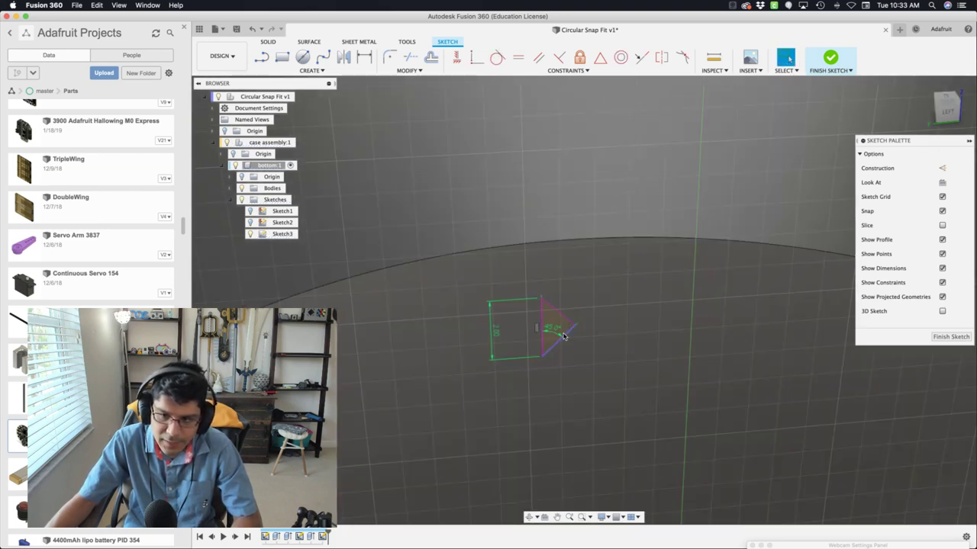
{"action": "mouse_move", "coordinate": [566, 317]}
{"action": "left_mouse_down"}
{"action": "mouse_move", "coordinate": [482, 349]}
{"action": "mouse_move", "coordinate": [563, 350]}
{"action": "mouse_move", "coordinate": [505, 360]}
{"action": "left_mouse_up"}
- Dimension the horizontal distance from the triangle's vertical side to the sketch origin as InternalDiameter-(shell)
{"action": "scroll", "coordinate": [508, 358], "scroll_direction": "down", "scroll_amount": 4}
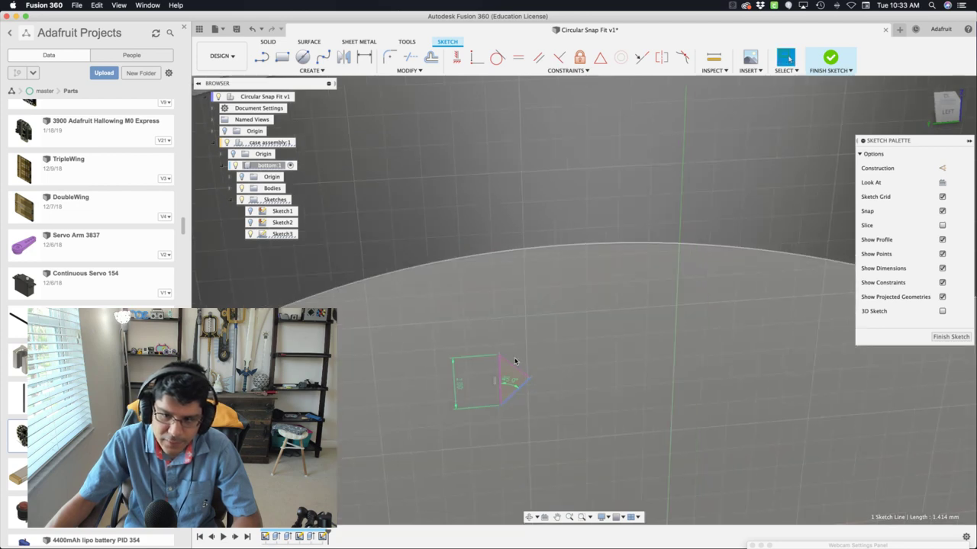
{"action": "middle_click_drag", "start_coordinate": [511, 353], "coordinate": [515, 287]}
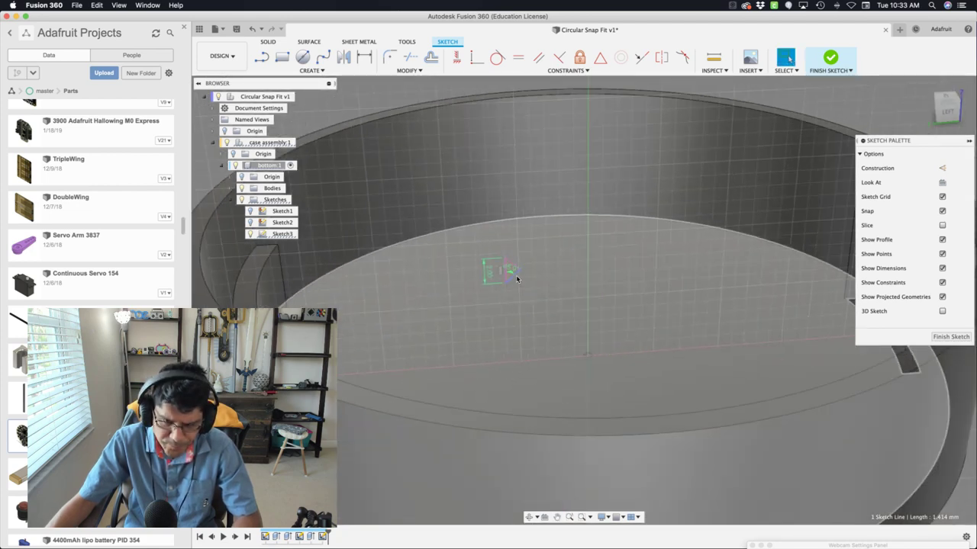
{"action": "scroll", "coordinate": [517, 278], "scroll_direction": "up", "scroll_amount": 4}
{"action": "scroll", "coordinate": [518, 279], "scroll_direction": "down", "scroll_amount": 3}
{"action": "key", "text": "d"}
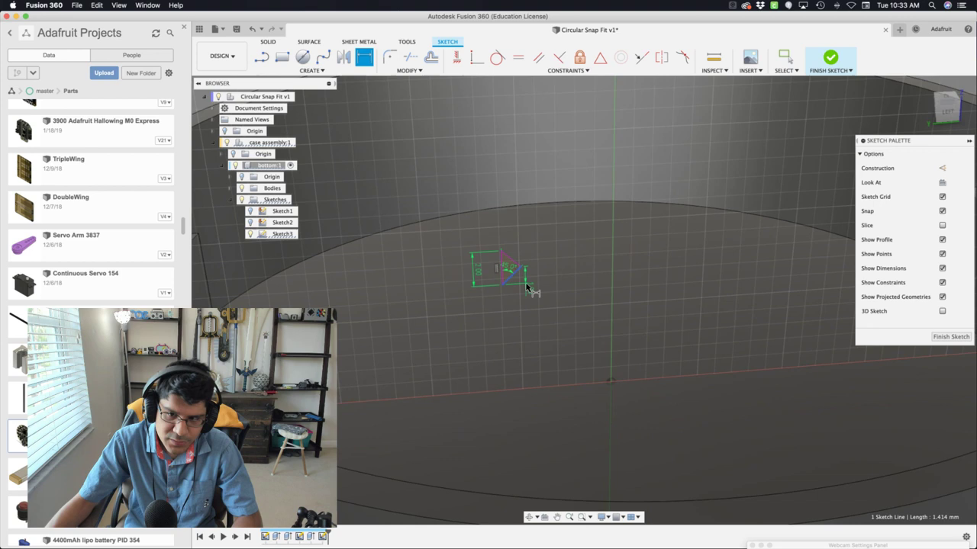
{"action": "scroll", "coordinate": [527, 288], "scroll_direction": "up", "scroll_amount": 2}
{"action": "left_click", "coordinate": [485, 239]}
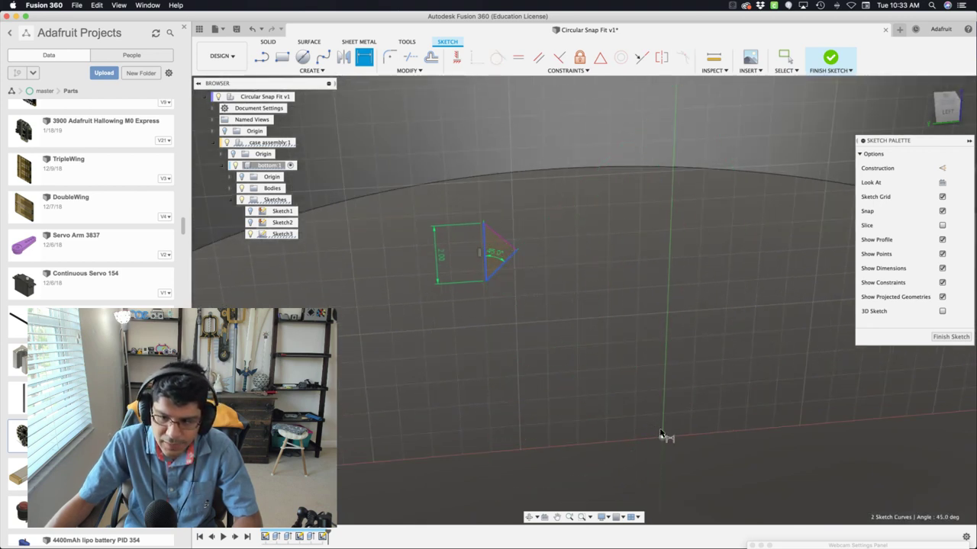
{"action": "left_click", "coordinate": [662, 436]}
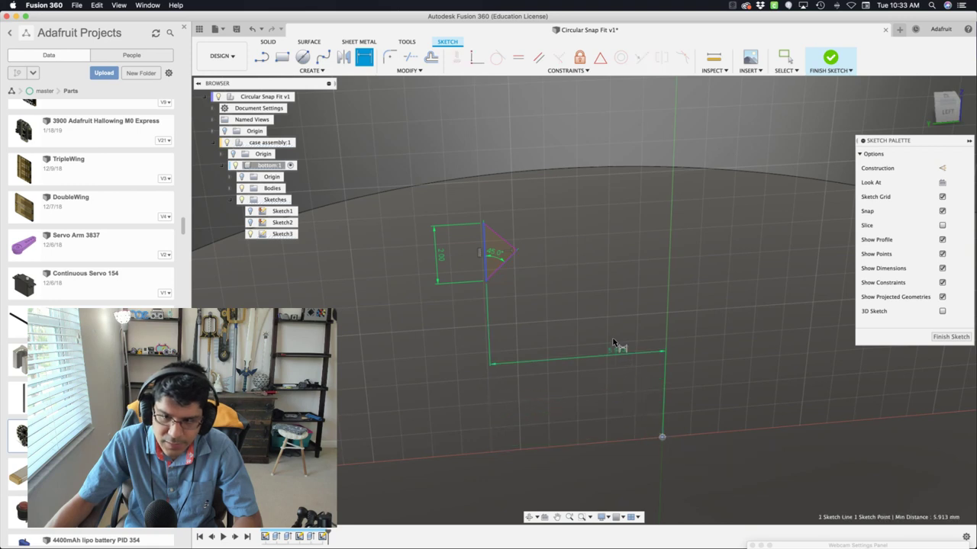
{"action": "left_click", "coordinate": [578, 331]}
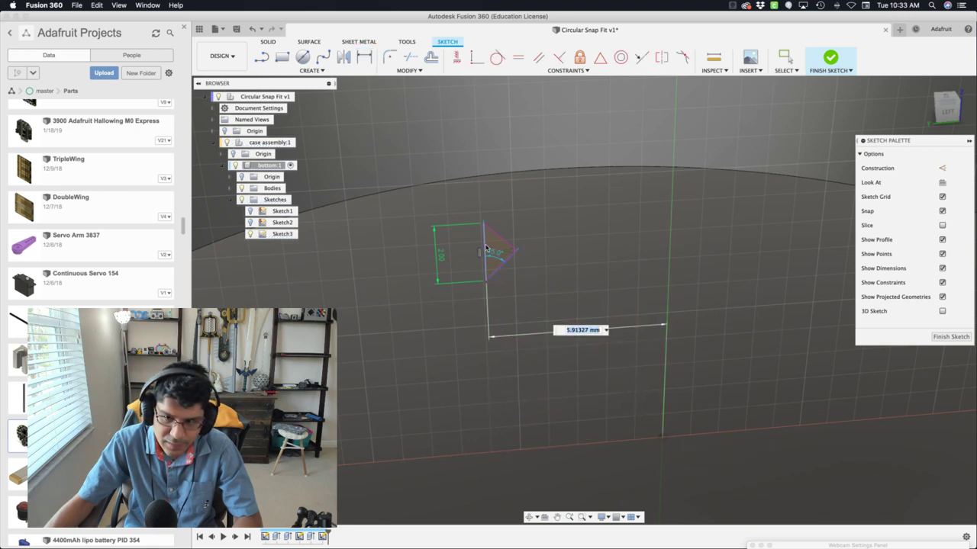
{"action": "scroll", "coordinate": [526, 330], "scroll_direction": "down", "scroll_amount": 5}
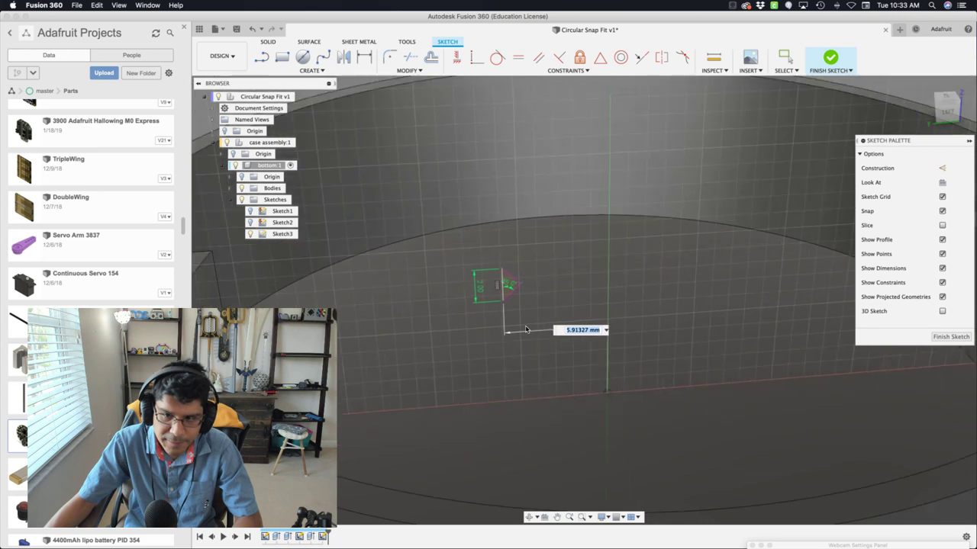
{"action": "key", "text": "BackSpace"}
{"action": "type", "text": "i"}
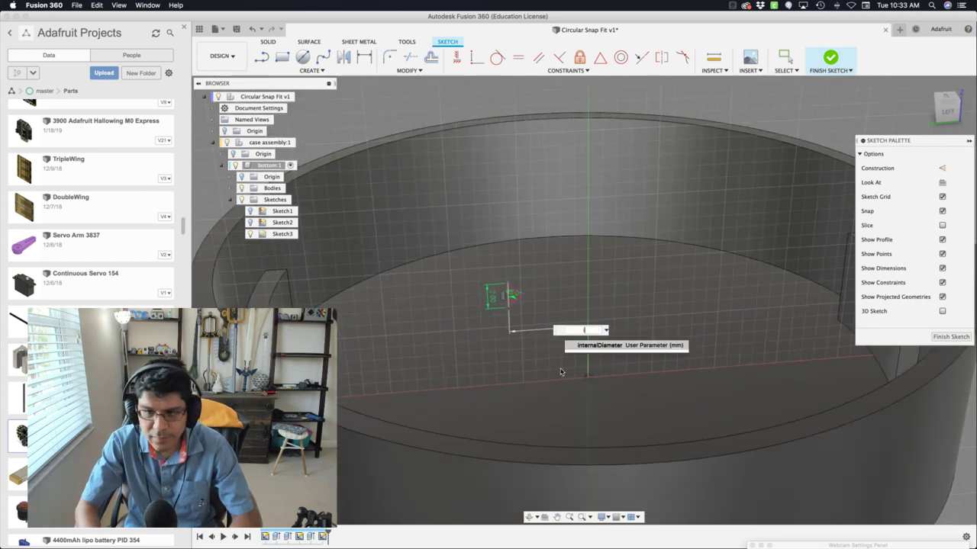
{"action": "key", "text": "Tab"}
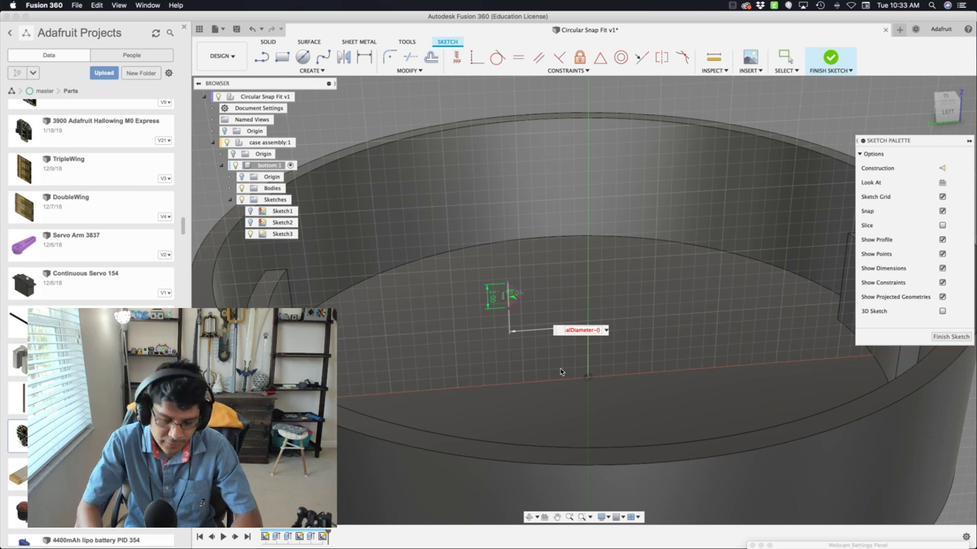
{"action": "type", "text": "-(shell"}
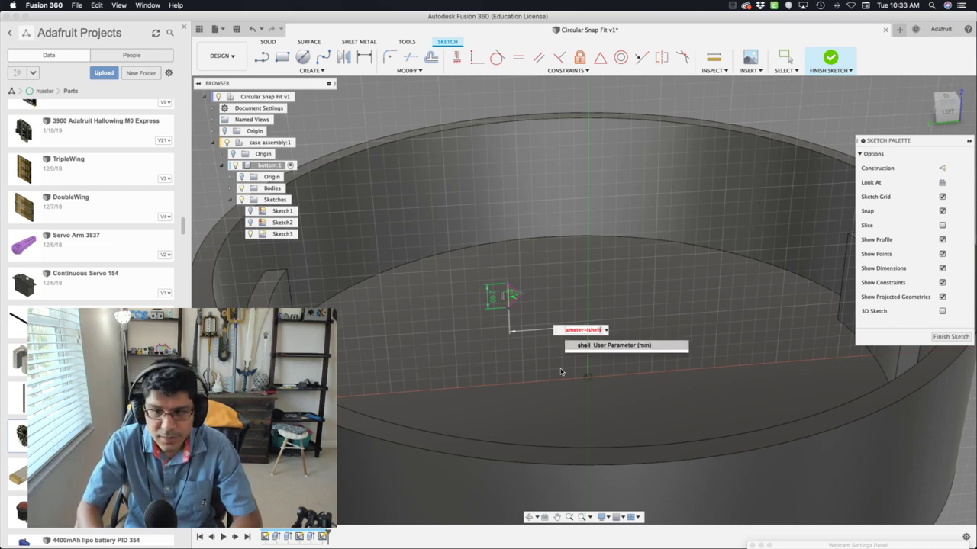
{"action": "type", "text": ")"}
{"action": "key", "text": "Return"}
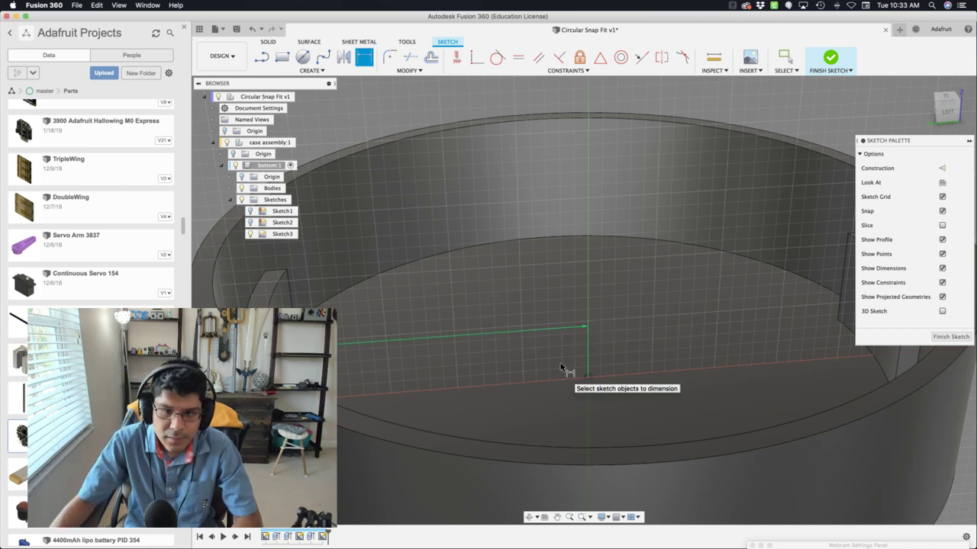
{"action": "scroll", "coordinate": [561, 368], "scroll_direction": "down", "scroll_amount": 10}
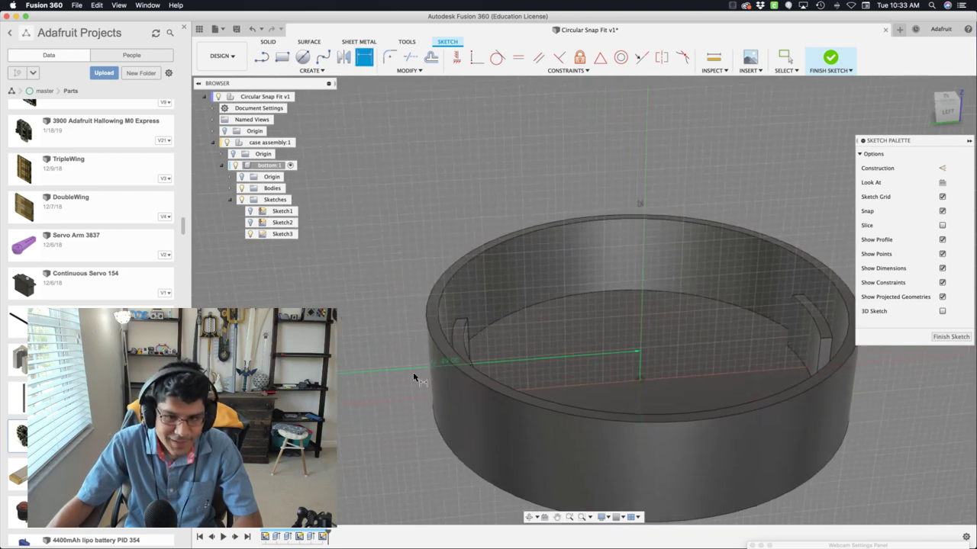
- Change the horizontal dimension between the triangle and the sketch origin to internalDiameter/2 - (shell * 2)
{"action": "double_click", "coordinate": [477, 373]}
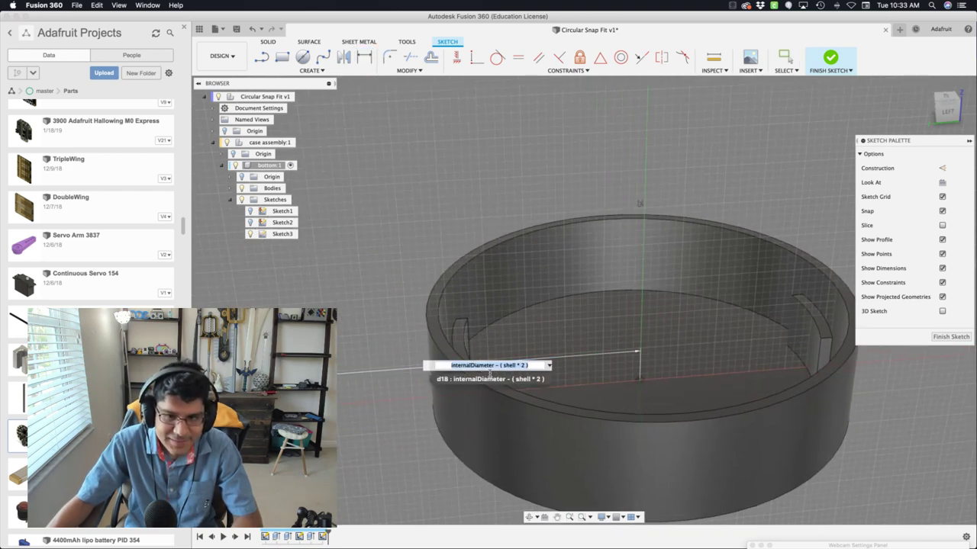
{"action": "left_click", "coordinate": [508, 405]}
{"action": "type", "text": "/2"}
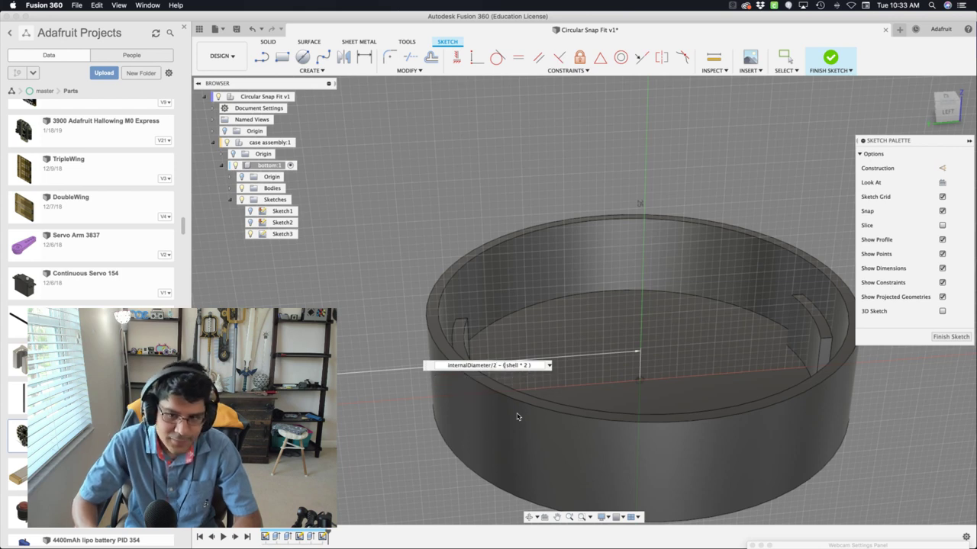
{"action": "key", "text": "Return"}
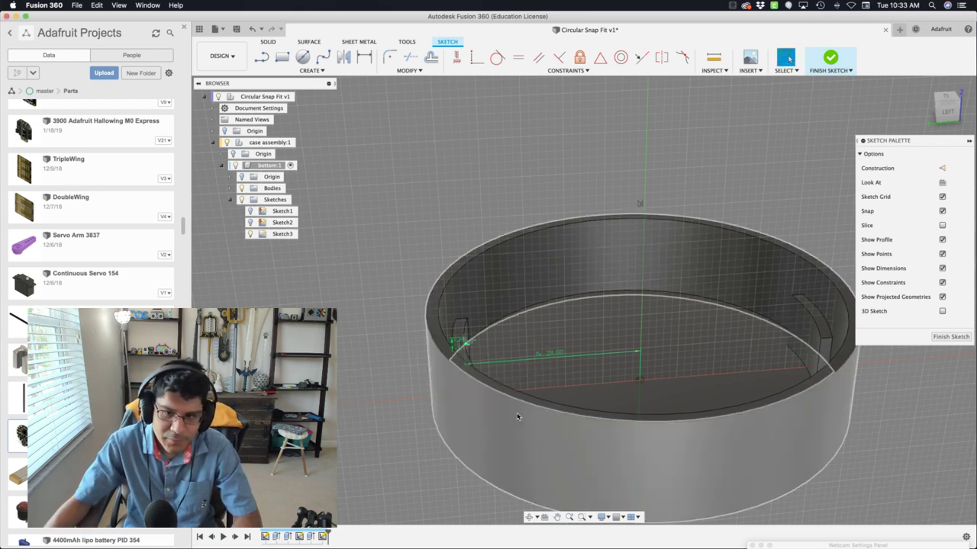
- Dimension the vertical distance from the triangle's upper corner to the sketch origin as 8 mm
{"action": "scroll", "coordinate": [483, 348], "scroll_direction": "up", "scroll_amount": 10}
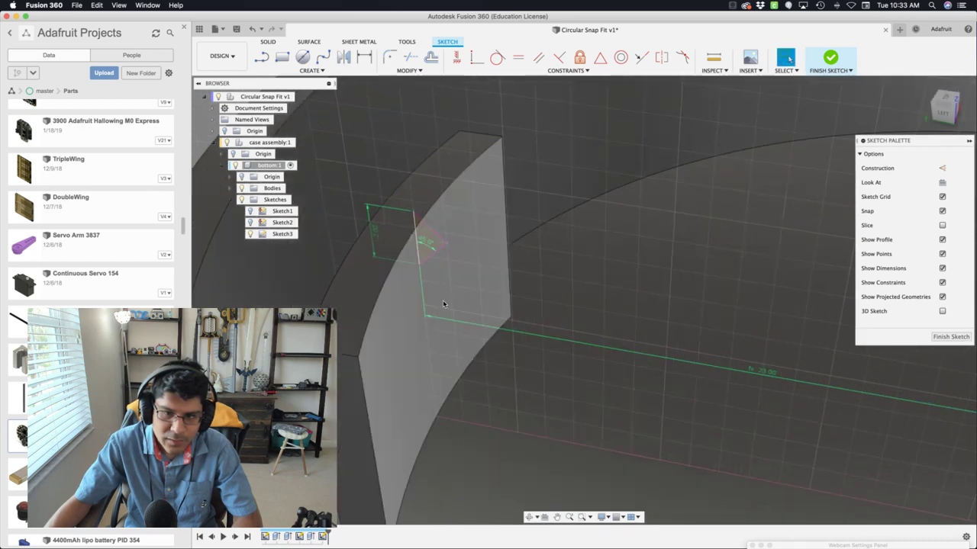
{"action": "scroll", "coordinate": [400, 206], "scroll_direction": "up", "scroll_amount": 5}
{"action": "scroll", "coordinate": [402, 209], "scroll_direction": "down", "scroll_amount": 3}
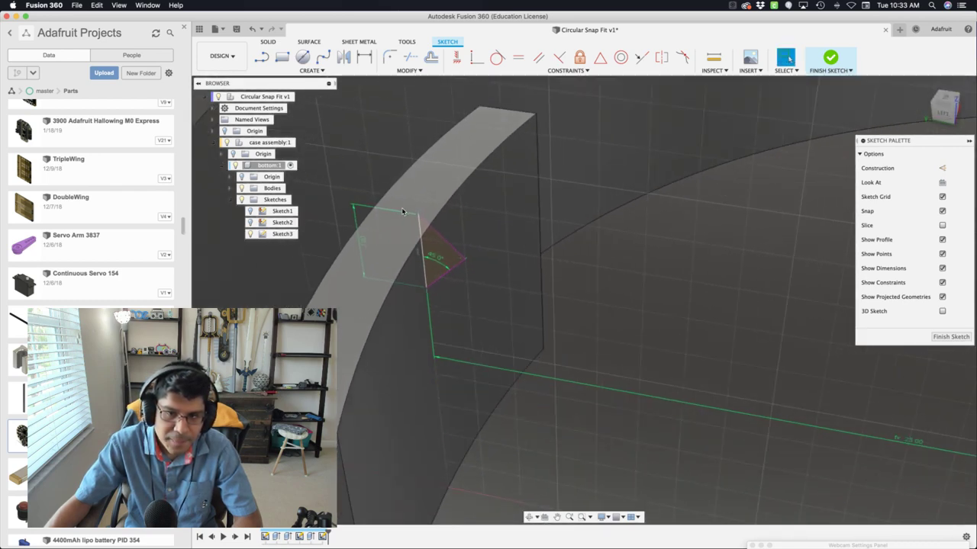
{"action": "scroll", "coordinate": [402, 210], "scroll_direction": "down", "scroll_amount": 5}
{"action": "middle_click_drag", "start_coordinate": [402, 210], "coordinate": [392, 225], "text": "shift"}
{"action": "scroll", "coordinate": [391, 224], "scroll_direction": "up", "scroll_amount": 2}
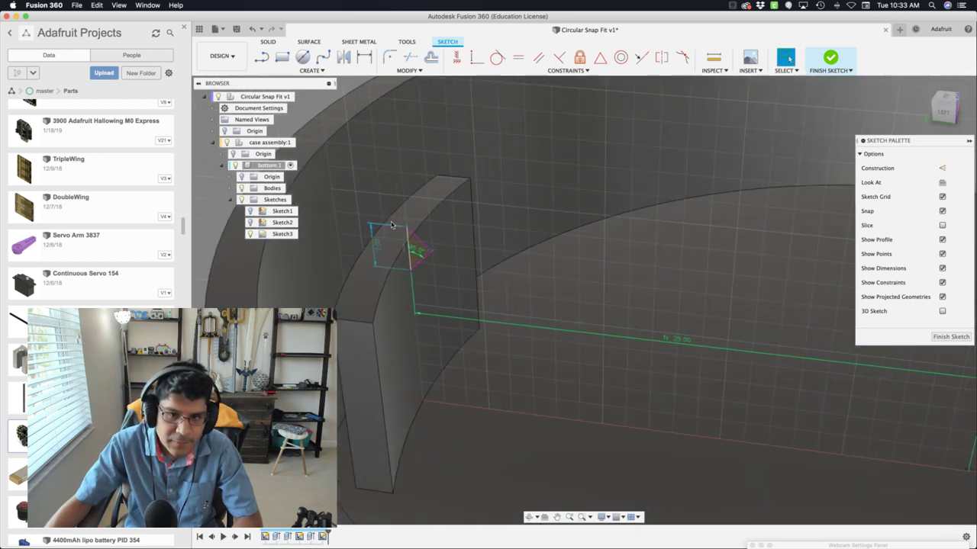
{"action": "left_click", "coordinate": [406, 229]}
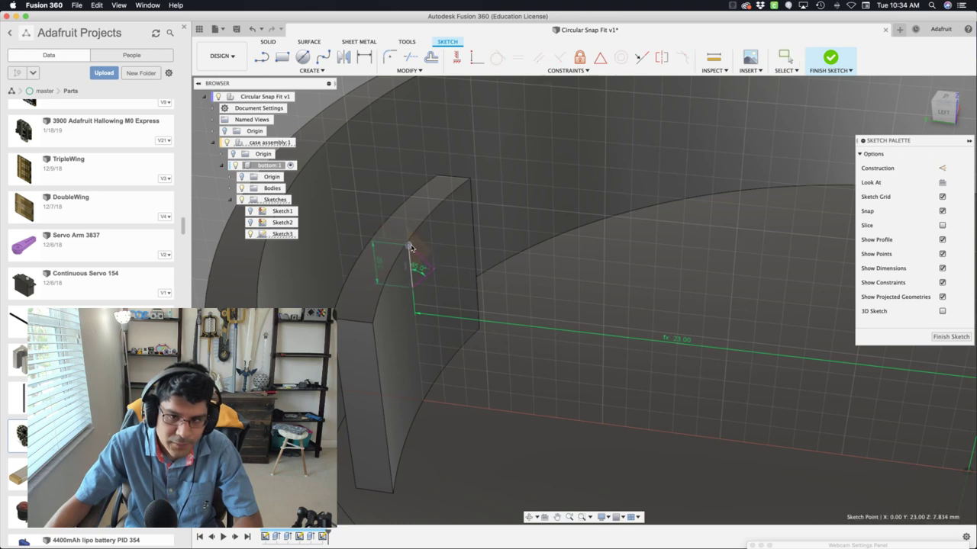
{"action": "scroll", "coordinate": [409, 256], "scroll_direction": "down", "scroll_amount": 2}
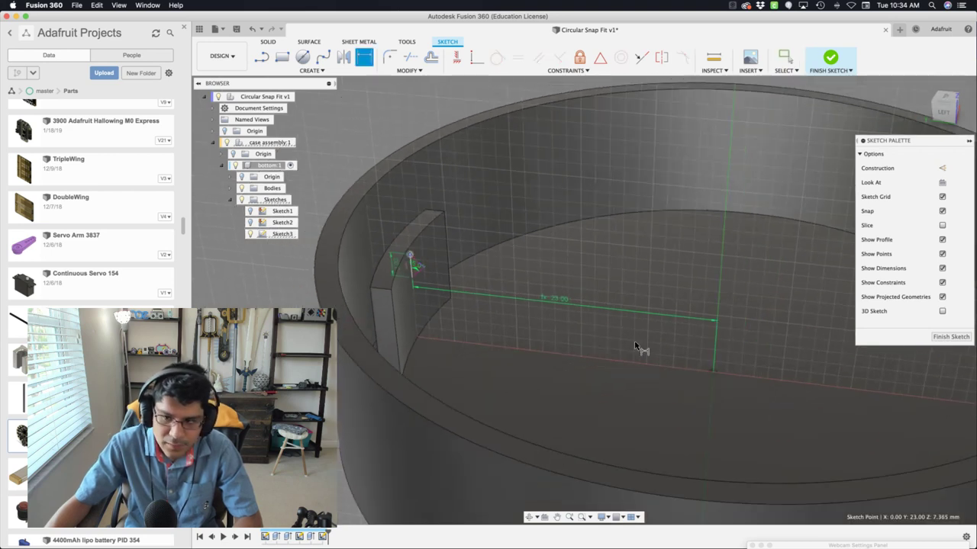
{"action": "scroll", "coordinate": [447, 236], "scroll_direction": "up", "scroll_amount": 3}
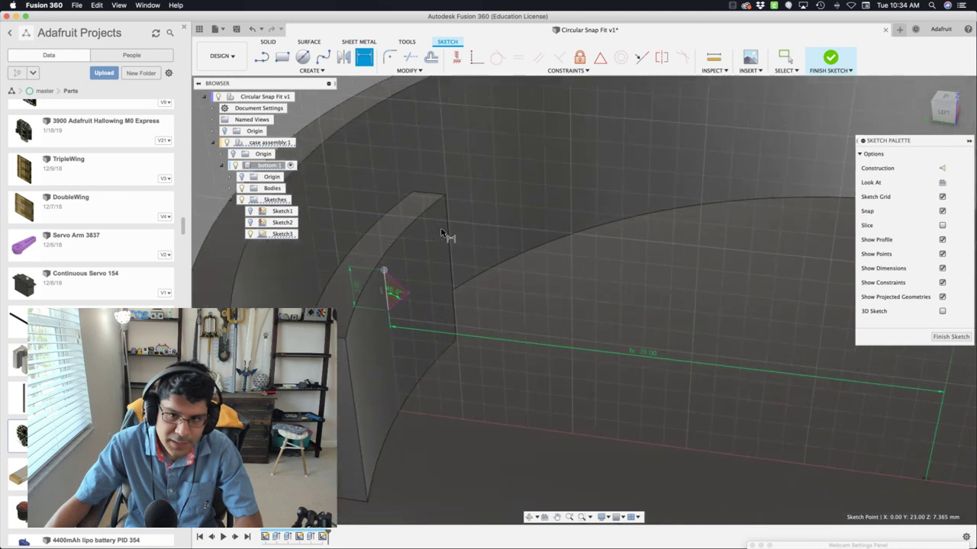
{"action": "scroll", "coordinate": [387, 272], "scroll_direction": "down", "scroll_amount": 2}
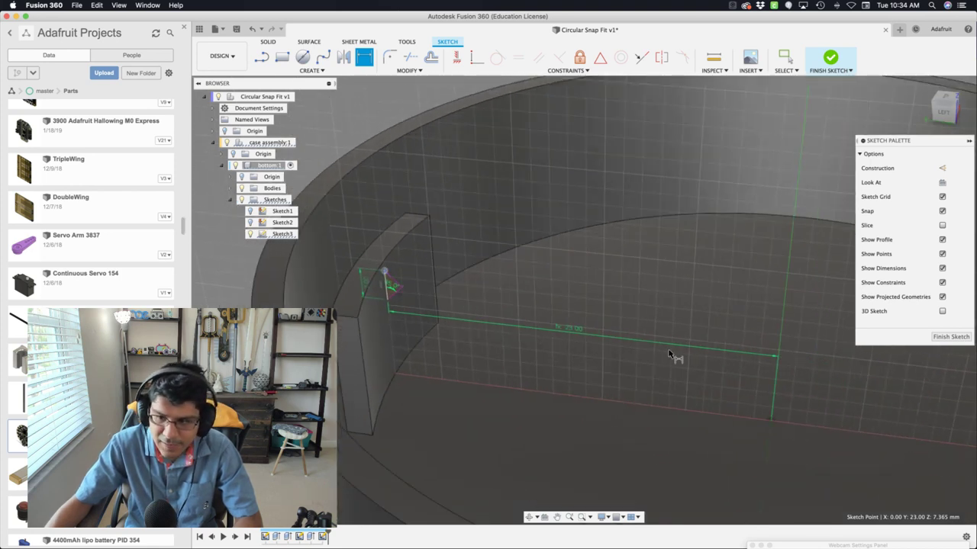
{"action": "left_click", "coordinate": [770, 420]}
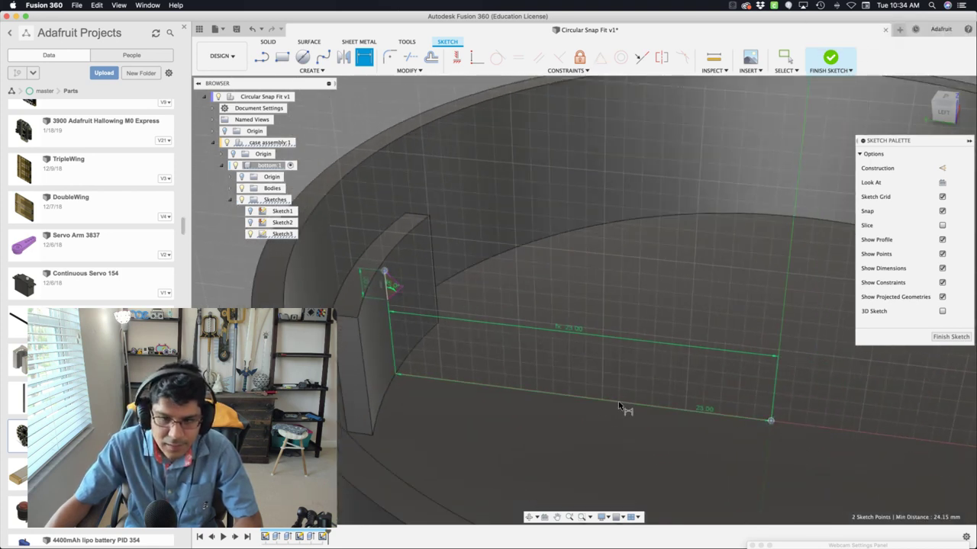
{"action": "left_click", "coordinate": [379, 372]}
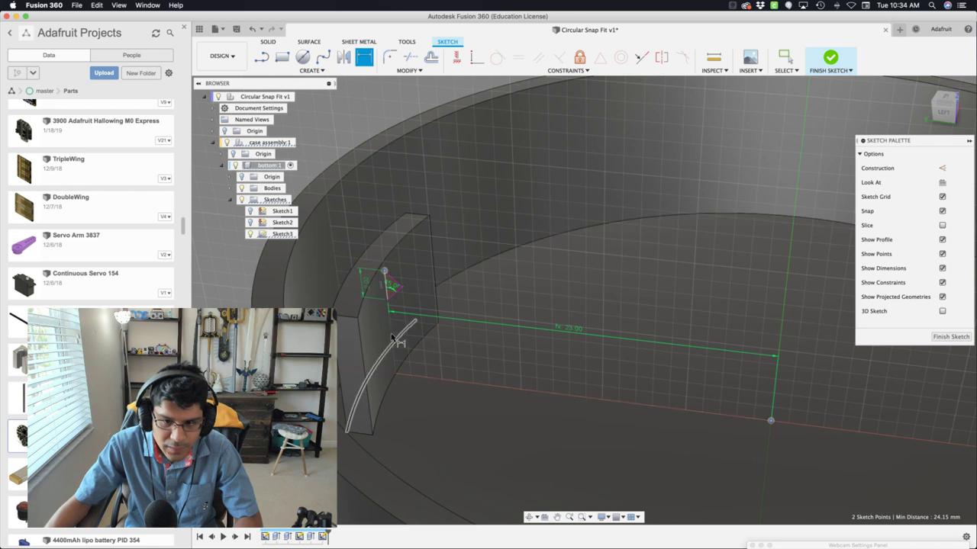
{"action": "left_click", "coordinate": [387, 334]}
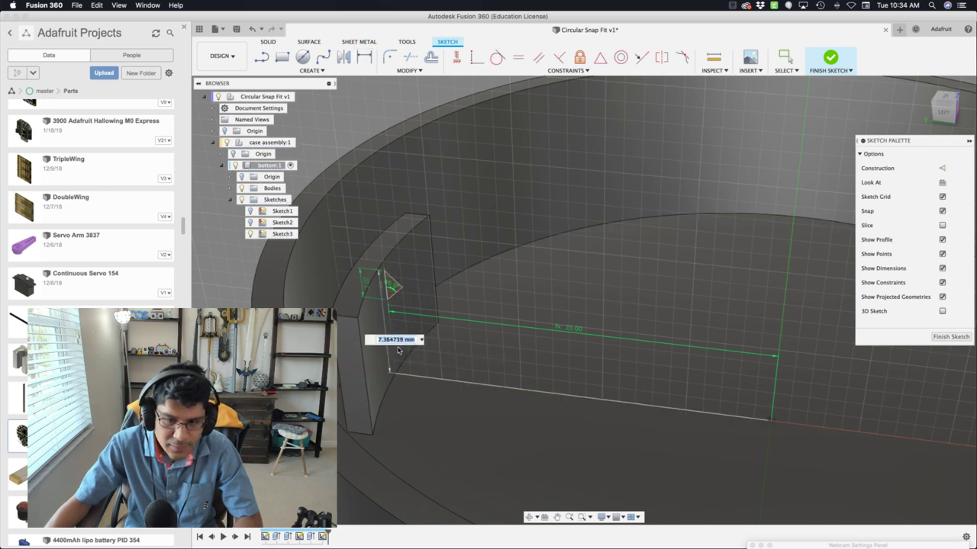
{"action": "scroll", "coordinate": [397, 350], "scroll_direction": "down", "scroll_amount": 1}
{"action": "type", "text": "8"}
{"action": "key", "text": "Return"}
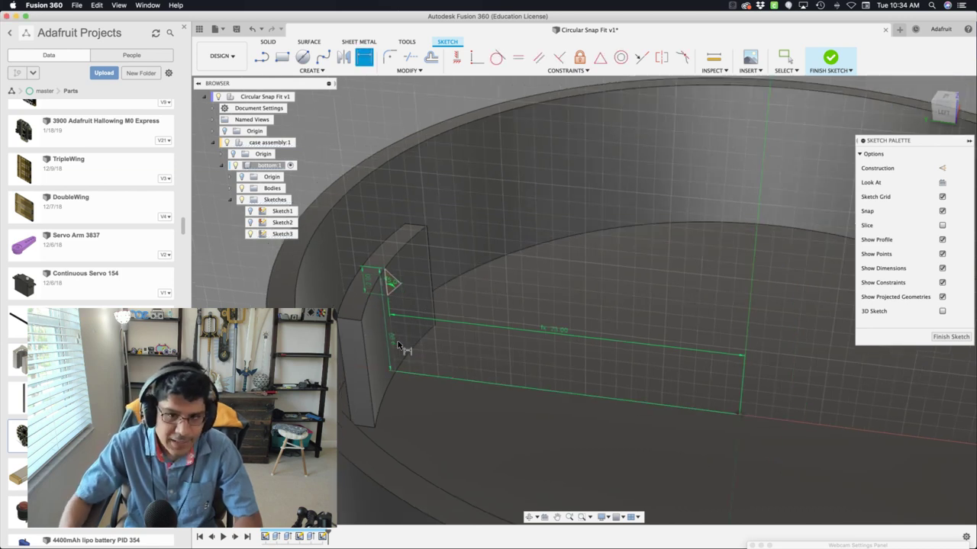
{"action": "scroll", "coordinate": [400, 348], "scroll_direction": "down", "scroll_amount": 3}
{"action": "key", "text": "Escape"}
- Finish the sketch containing the triangular snap-fit profile
{"action": "scroll", "coordinate": [369, 346], "scroll_direction": "up", "scroll_amount": 3}
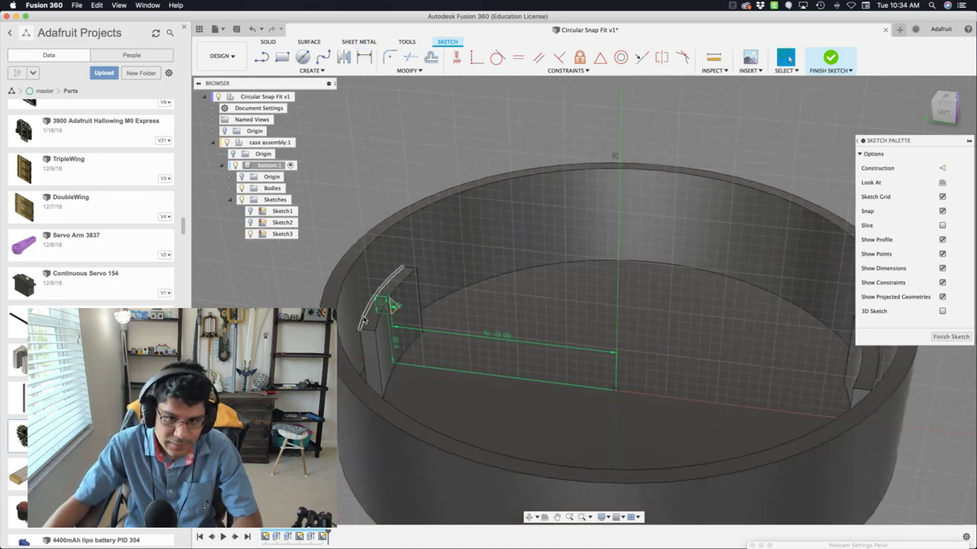
{"action": "scroll", "coordinate": [365, 320], "scroll_direction": "down", "scroll_amount": 4}
{"action": "scroll", "coordinate": [364, 320], "scroll_direction": "up", "scroll_amount": 3}
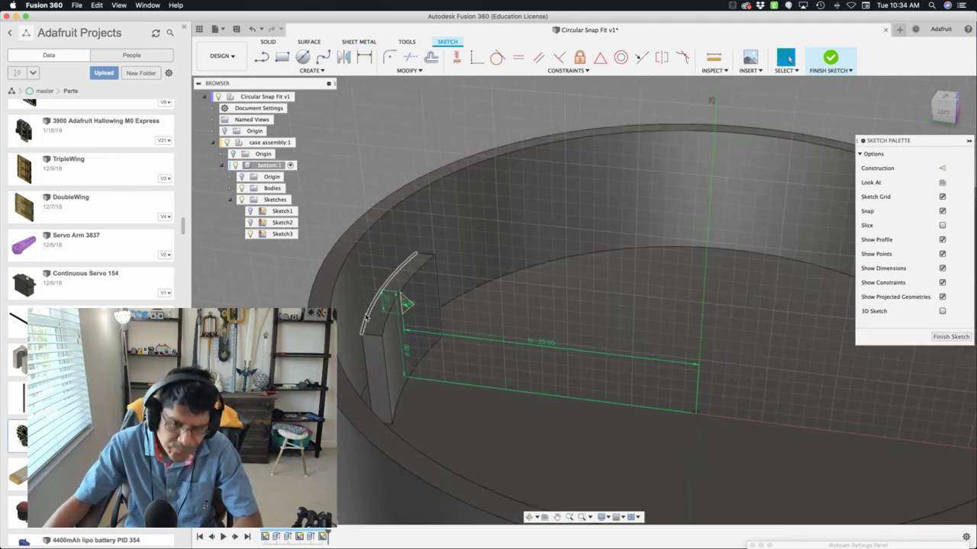
{"action": "scroll", "coordinate": [366, 317], "scroll_direction": "down", "scroll_amount": 3}
{"action": "scroll", "coordinate": [382, 307], "scroll_direction": "up", "scroll_amount": 4}
{"action": "scroll", "coordinate": [386, 304], "scroll_direction": "down", "scroll_amount": 2}
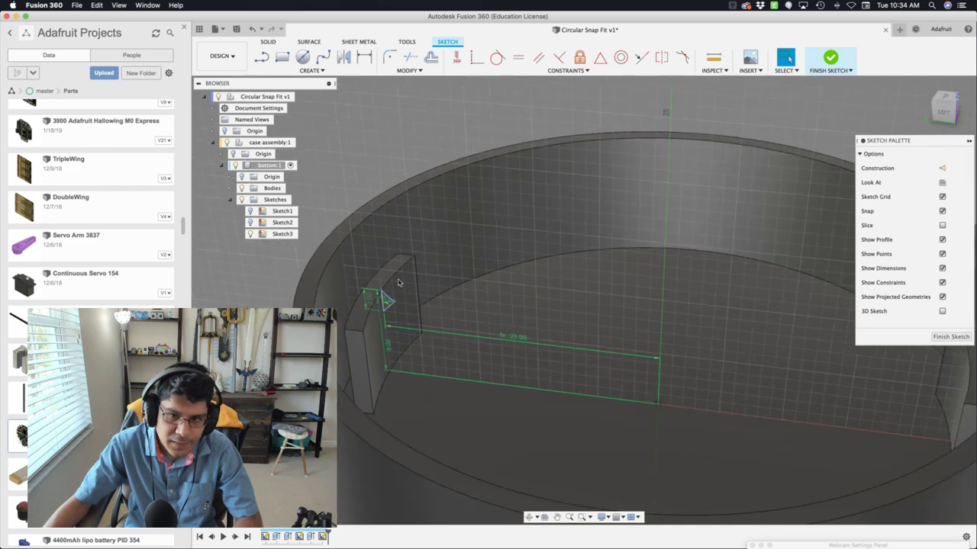
{"action": "left_click", "coordinate": [830, 58]}
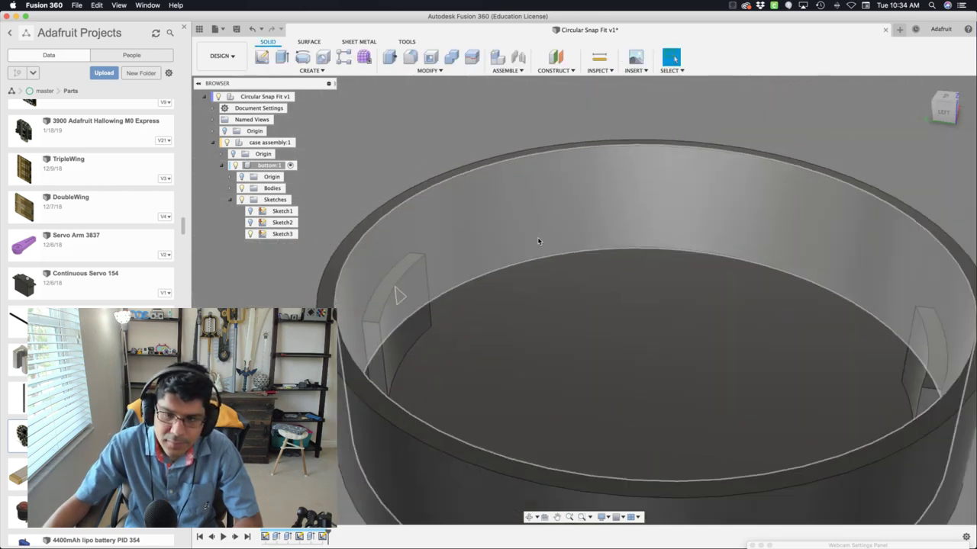
- Examine the triangular profile and the wall tab's curved upper inner edge as the profile and path for a sweep
{"action": "mouse_move", "coordinate": [418, 279]}
{"action": "middle_mouse_down", "text": "shift"}
{"action": "mouse_move", "coordinate": [412, 298]}
{"action": "mouse_move", "coordinate": [418, 290]}
{"action": "middle_mouse_up", "text": "shift"}
{"action": "scroll", "coordinate": [409, 289], "scroll_direction": "up", "scroll_amount": 3}
{"action": "scroll", "coordinate": [408, 288], "scroll_direction": "up", "scroll_amount": 2}
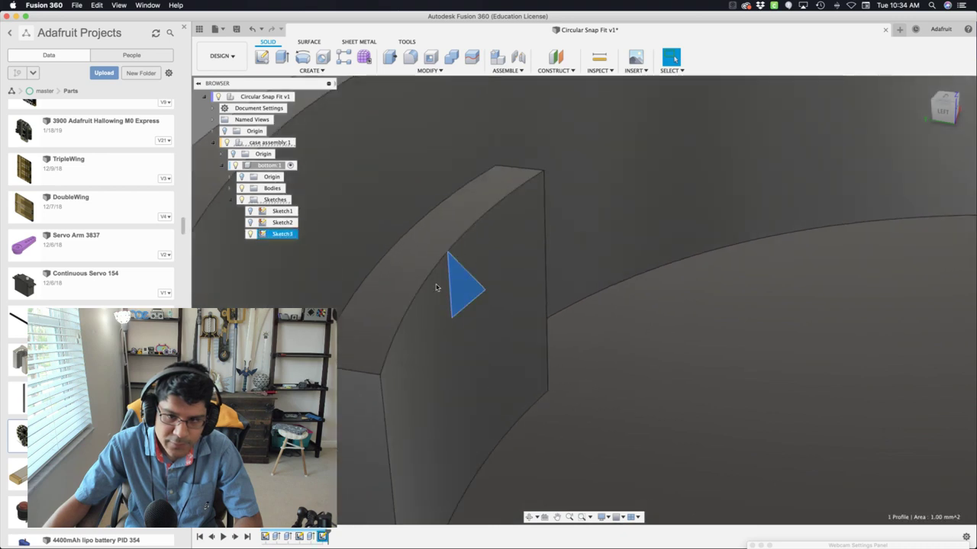
{"action": "left_click", "coordinate": [416, 294]}
{"action": "scroll", "coordinate": [416, 294], "scroll_direction": "down", "scroll_amount": 3}
{"action": "middle_click_drag", "start_coordinate": [416, 294], "coordinate": [405, 338], "text": "shift"}
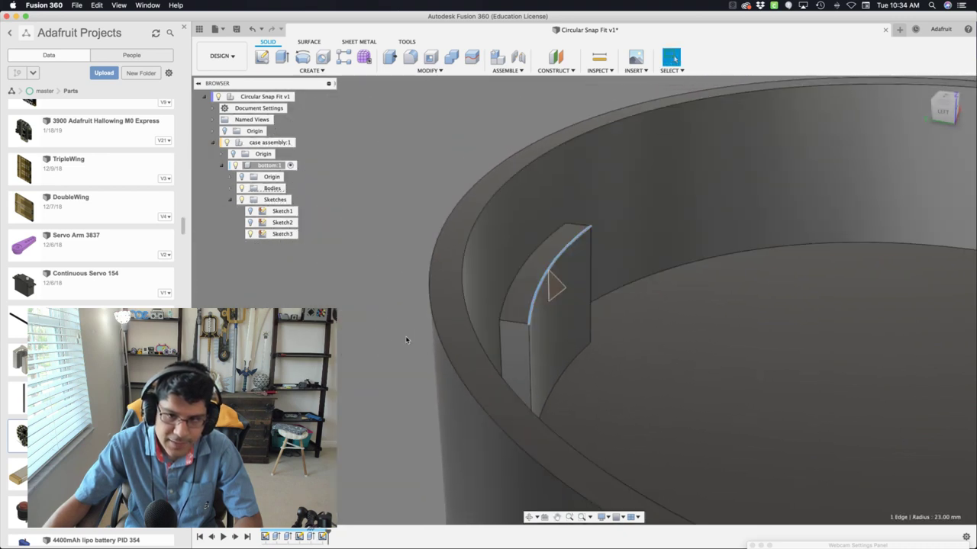
{"action": "left_click", "coordinate": [380, 339]}
- Start a single-path Sweep with the triangle as the profile and the tab's curved upper inner edge as the path
{"action": "type", "text": "sswe"}
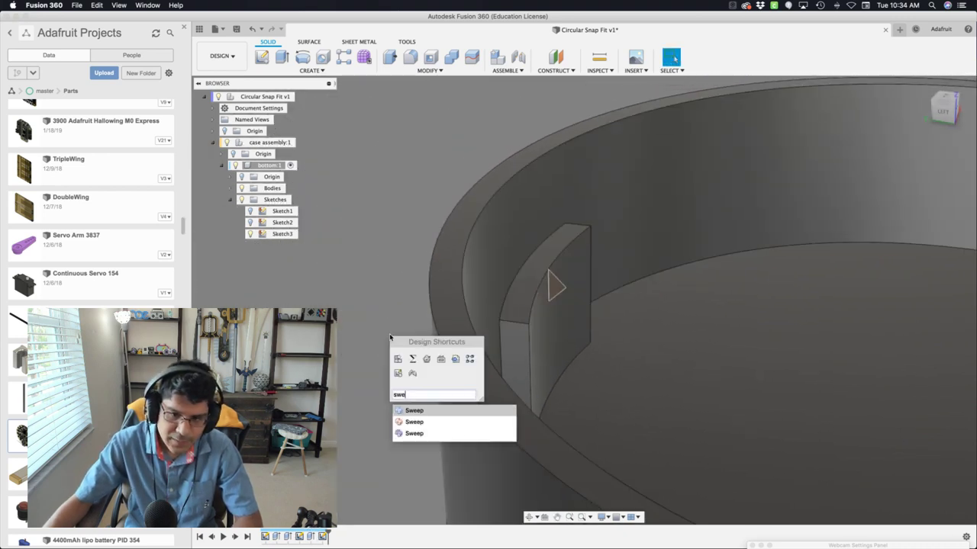
{"action": "left_click", "coordinate": [412, 410]}
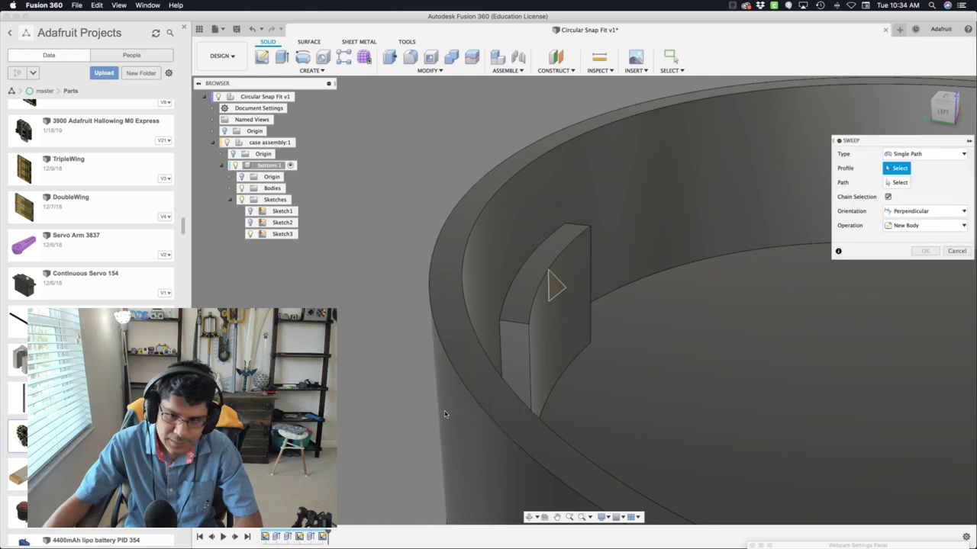
{"action": "scroll", "coordinate": [561, 320], "scroll_direction": "up", "scroll_amount": 3}
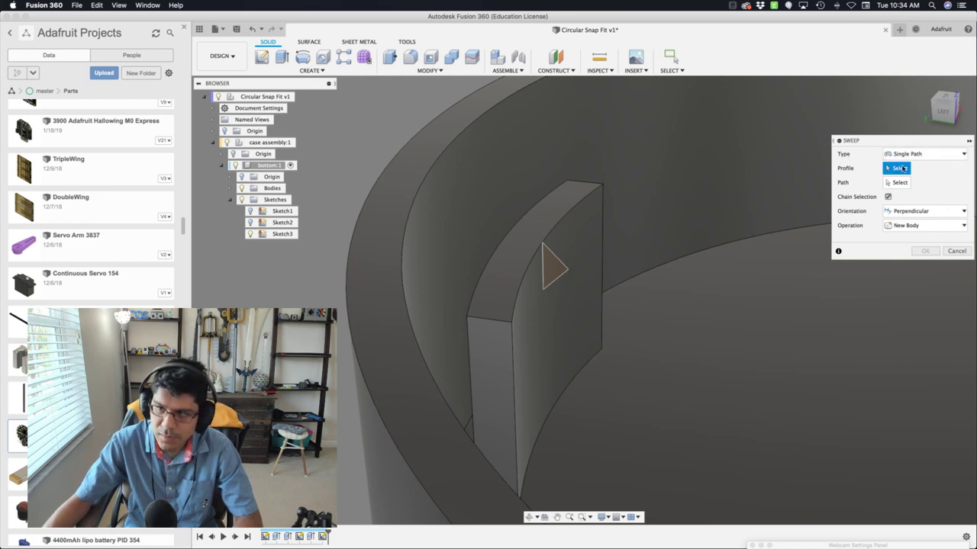
{"action": "left_click", "coordinate": [551, 271]}
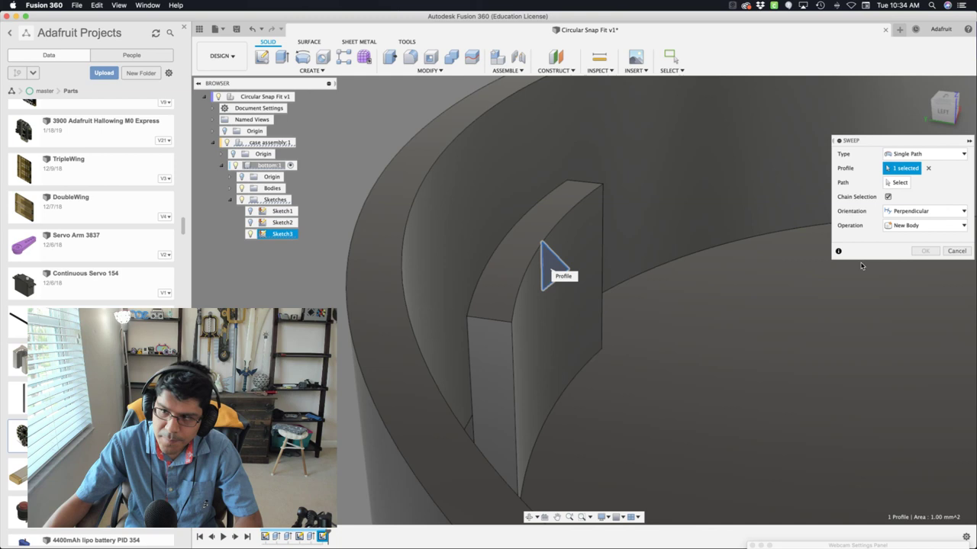
{"action": "left_click", "coordinate": [906, 186]}
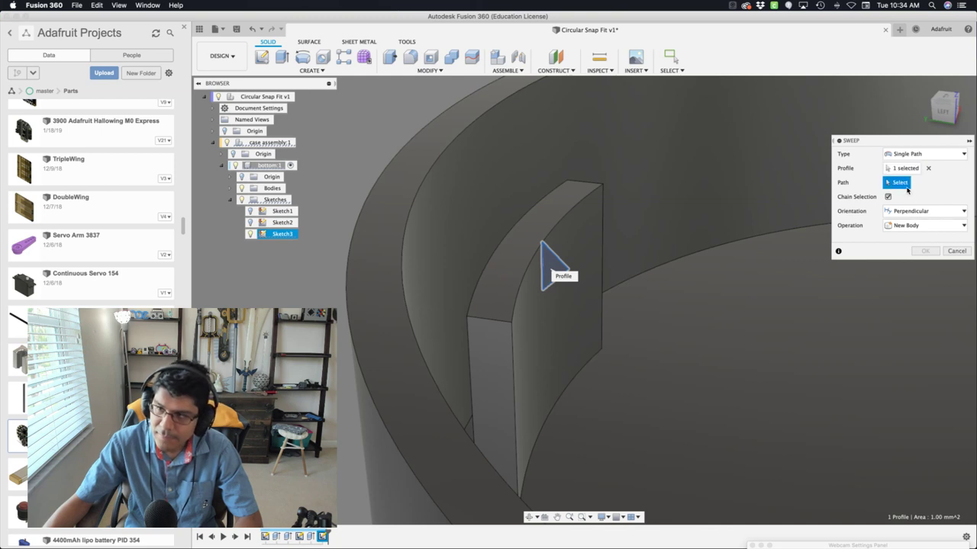
{"action": "left_click", "coordinate": [560, 220]}
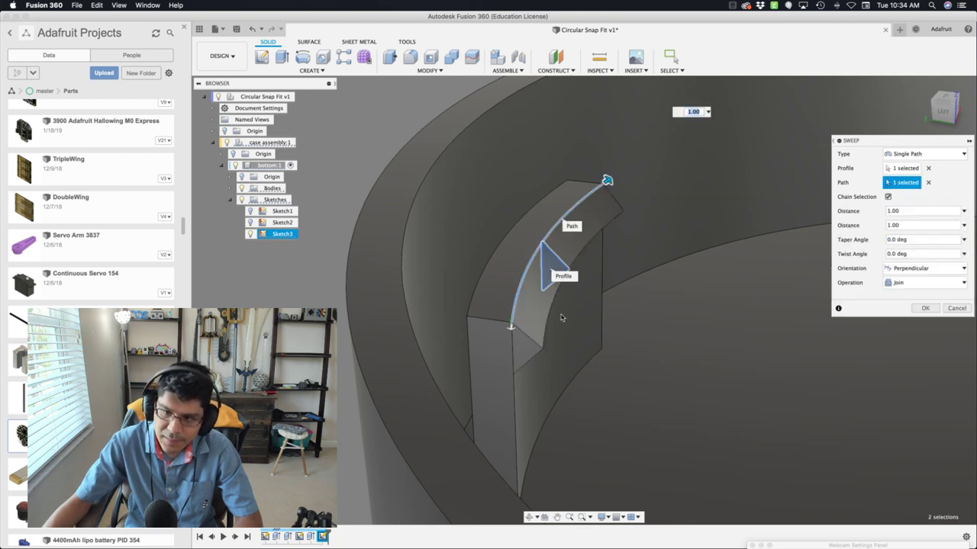
{"action": "mouse_move", "coordinate": [562, 328]}
{"action": "middle_mouse_down", "text": "shift"}
{"action": "mouse_move", "coordinate": [611, 362]}
{"action": "mouse_move", "coordinate": [571, 344]}
{"action": "middle_mouse_up", "text": "shift"}
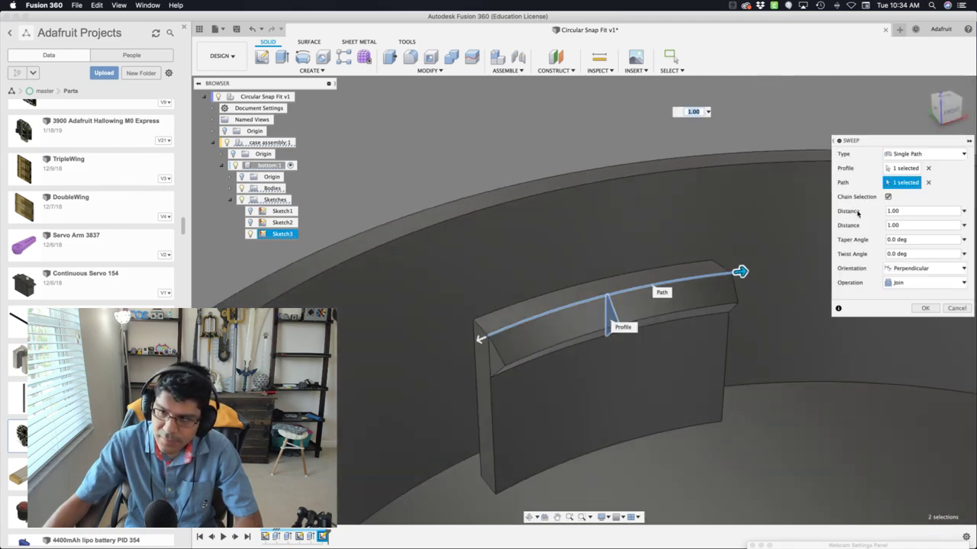
- Try shortening one end of the sweep along the tab's edge to a distance of about 0.714
{"action": "left_click", "coordinate": [906, 216]}
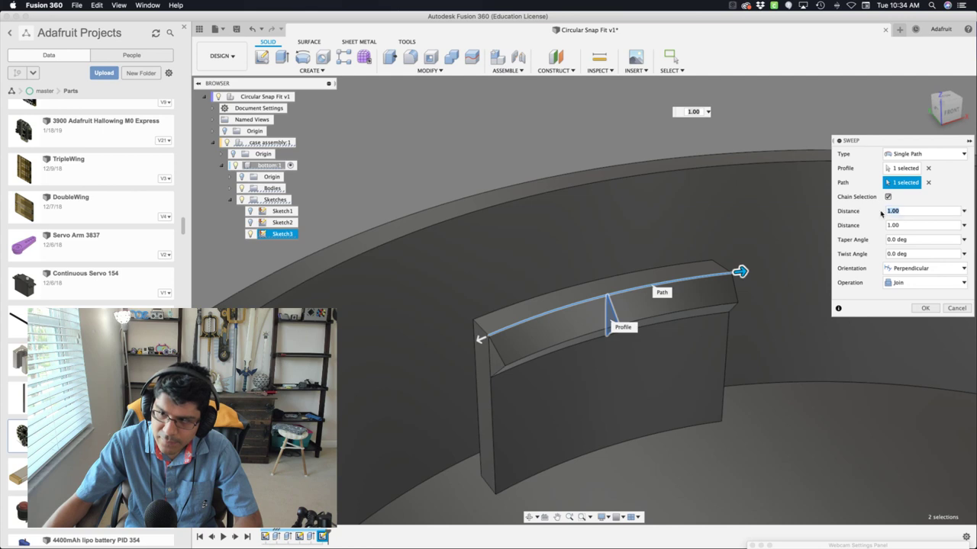
{"action": "left_click", "coordinate": [909, 225]}
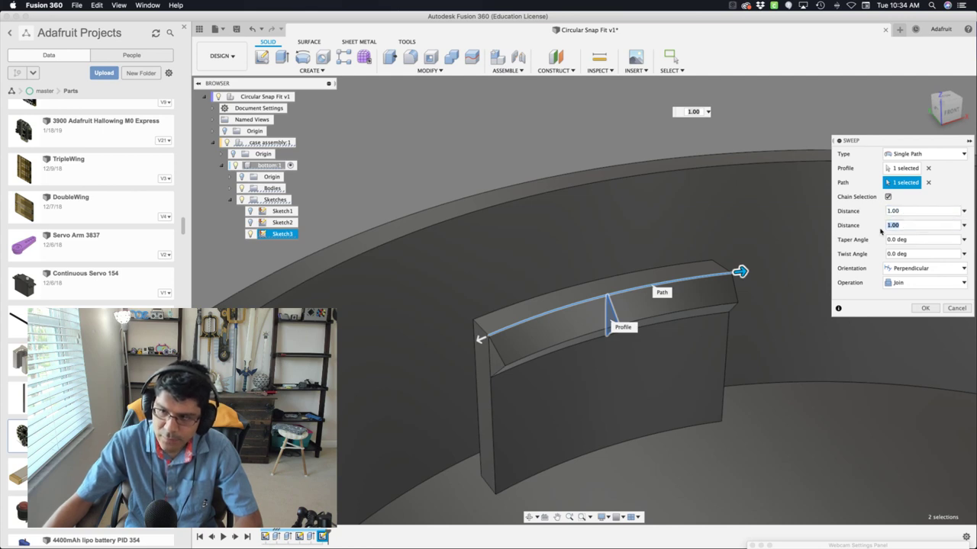
{"action": "left_click_drag", "start_coordinate": [481, 342], "coordinate": [514, 327]}
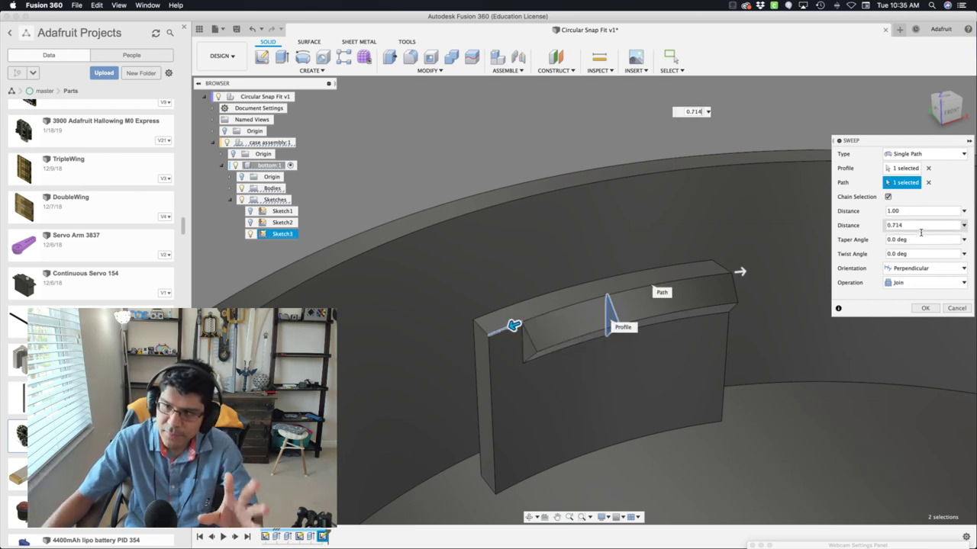
- Set both sweep distances to 0.8 and create the snap-fit ridge joined to the tab
{"action": "left_click_drag", "start_coordinate": [921, 225], "coordinate": [868, 227]}
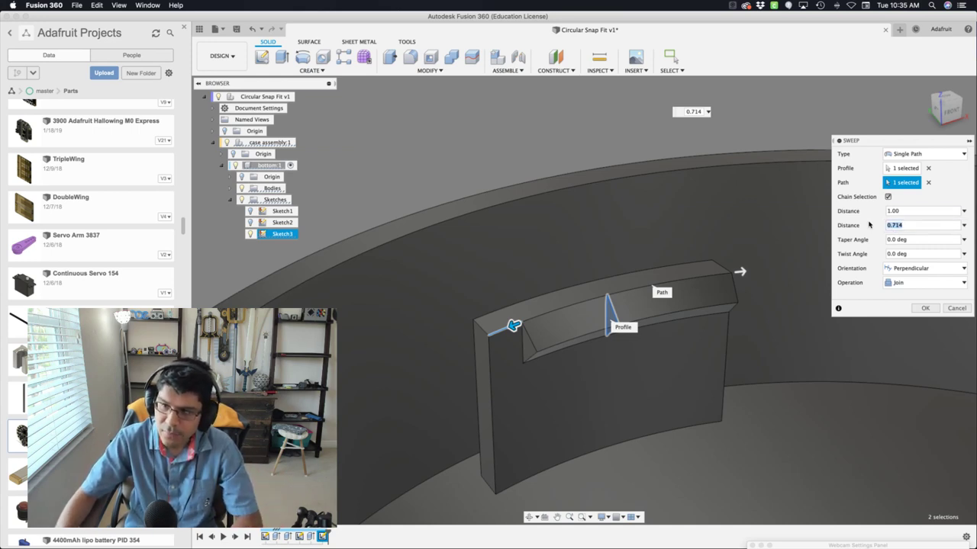
{"action": "type", "text": ".8"}
{"action": "key", "text": "Tab"}
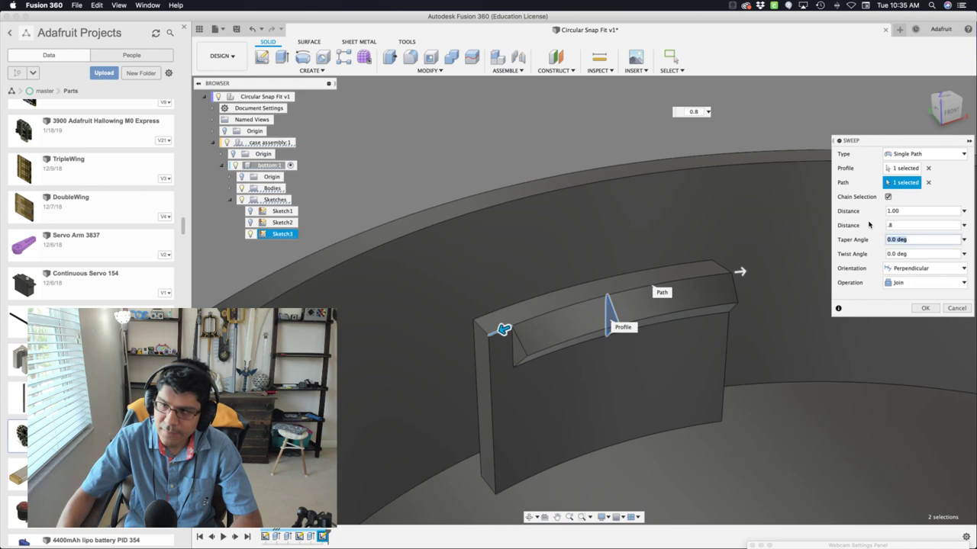
{"action": "key", "text": "shift+Tab"}
{"action": "key", "text": "shift+Tab"}
{"action": "type", "text": ".8"}
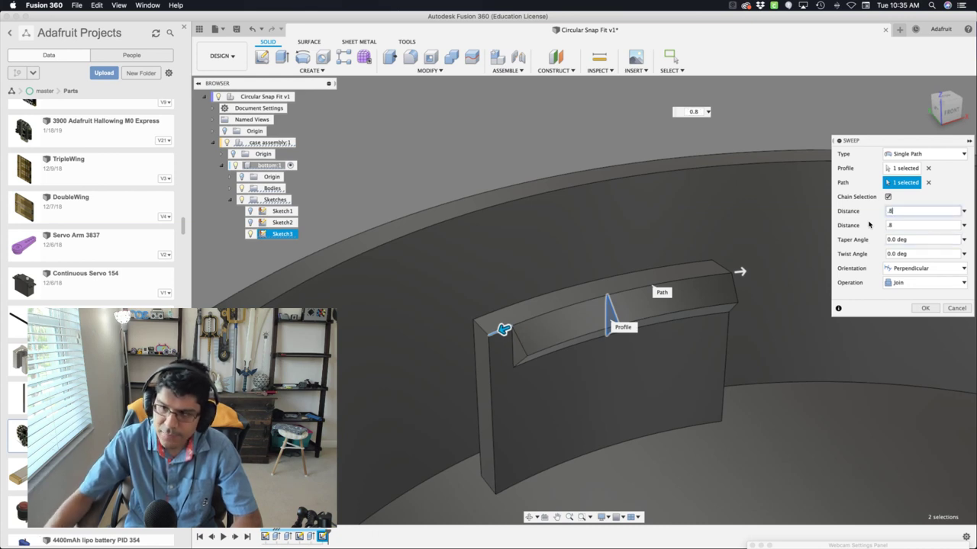
{"action": "scroll", "coordinate": [636, 336], "scroll_direction": "down", "scroll_amount": 2}
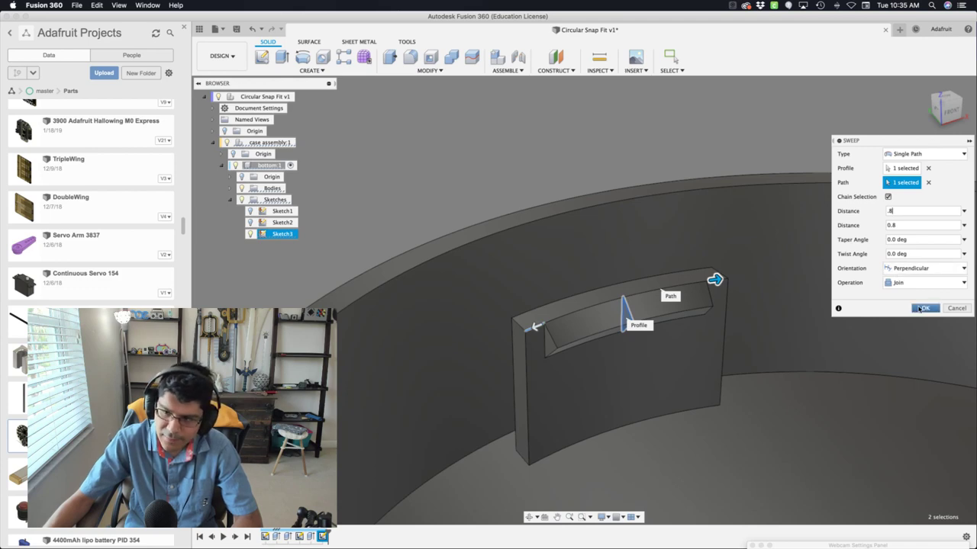
{"action": "left_click", "coordinate": [920, 309]}
{"action": "scroll", "coordinate": [557, 299], "scroll_direction": "down", "scroll_amount": 3}
{"action": "middle_click_drag", "start_coordinate": [381, 275], "coordinate": [418, 279], "text": "shift"}
{"action": "scroll", "coordinate": [537, 313], "scroll_direction": "up", "scroll_amount": 3}
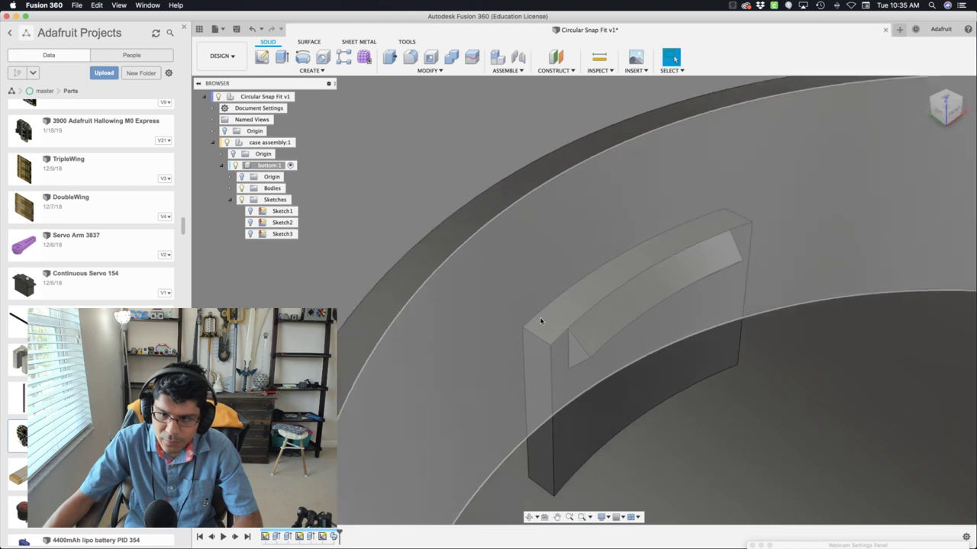
- Fillet the two short upper end edges of the wall tab with a 1 mm radius
{"action": "left_click", "coordinate": [534, 335]}
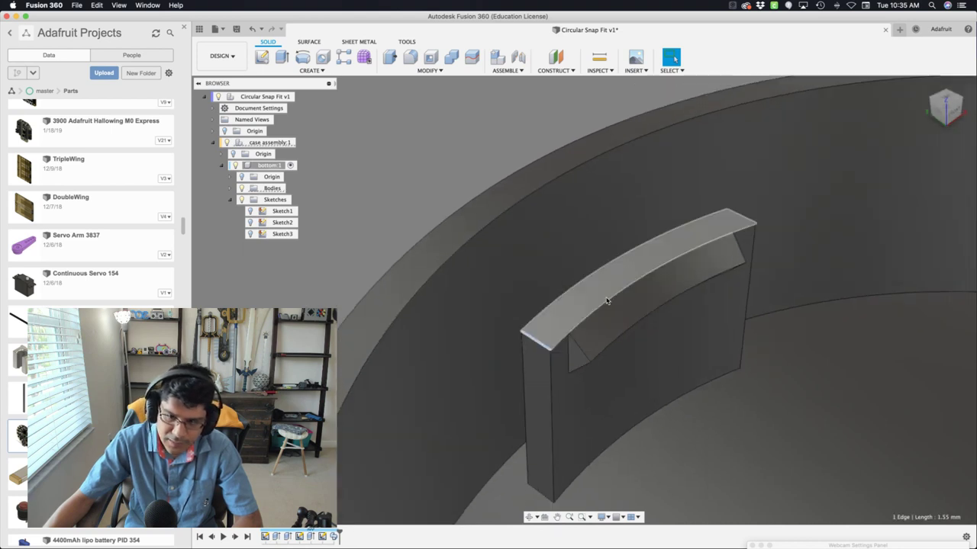
{"action": "left_click", "coordinate": [738, 222], "text": "shift"}
{"action": "scroll", "coordinate": [744, 217], "scroll_direction": "down", "scroll_amount": 2}
{"action": "type", "text": "f"}
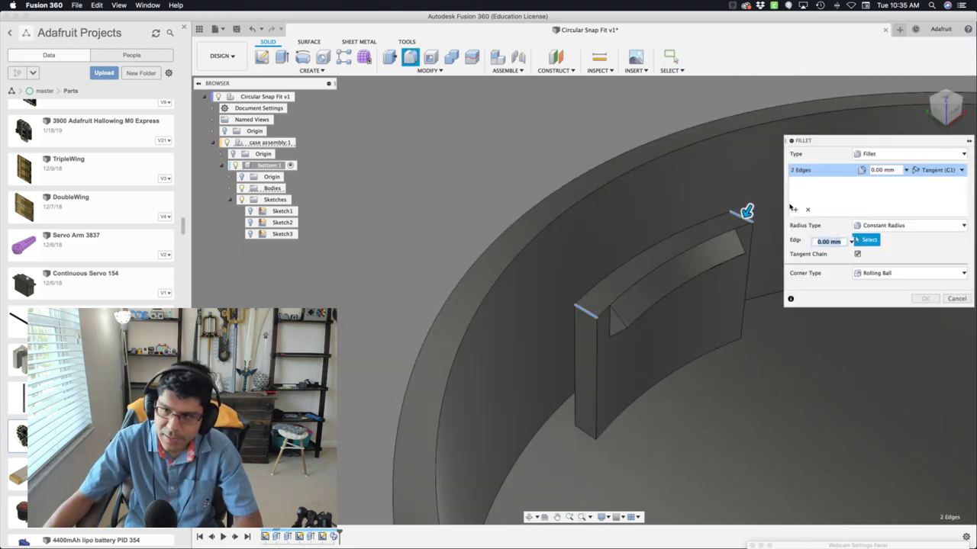
{"action": "type", "text": "1"}
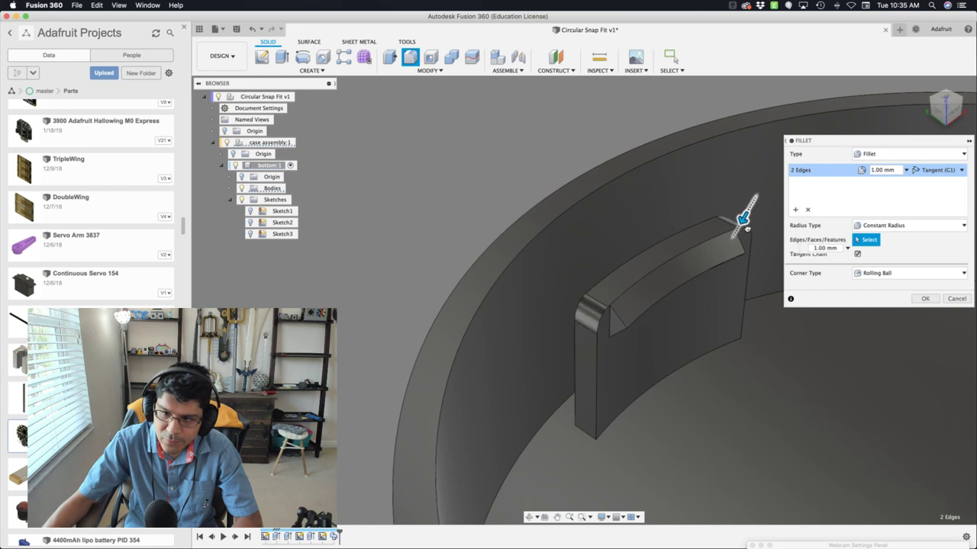
{"action": "key", "text": "Return"}
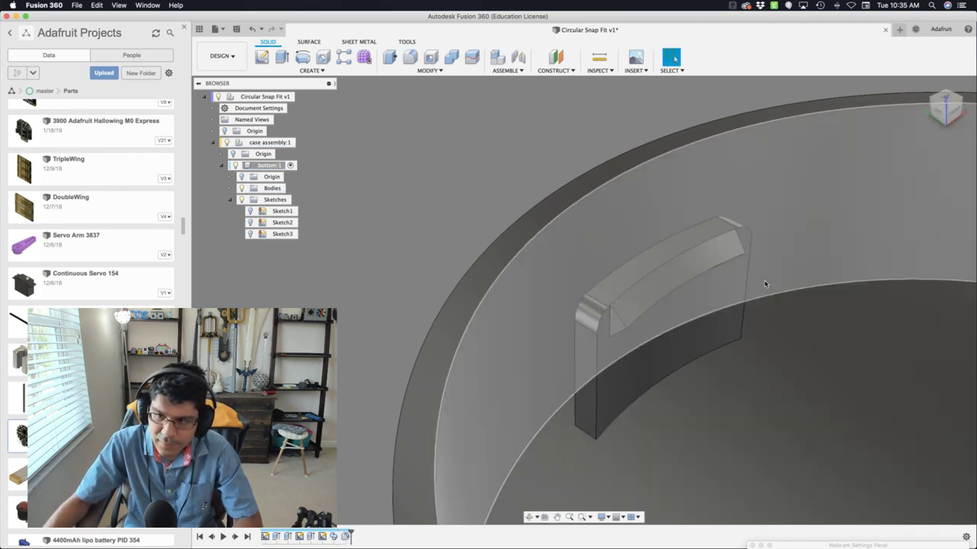
- Edit the 8 mm tab extrusion to remove the opposite profile, leaving only the tab that carries the snap-fit ridge
{"action": "scroll", "coordinate": [673, 271], "scroll_direction": "down", "scroll_amount": 2}
{"action": "middle_click_drag", "start_coordinate": [508, 207], "coordinate": [427, 168]}
{"action": "scroll", "coordinate": [424, 168], "scroll_direction": "down", "scroll_amount": 1}
{"action": "middle_click_drag", "start_coordinate": [344, 260], "coordinate": [691, 345], "text": "shift"}
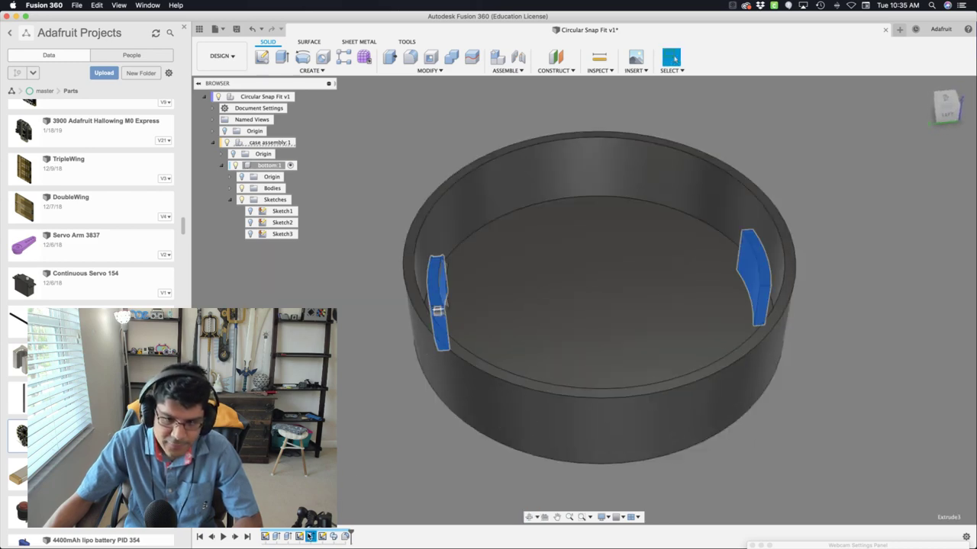
{"action": "double_click", "coordinate": [309, 534]}
{"action": "scroll", "coordinate": [761, 326], "scroll_direction": "up", "scroll_amount": 5}
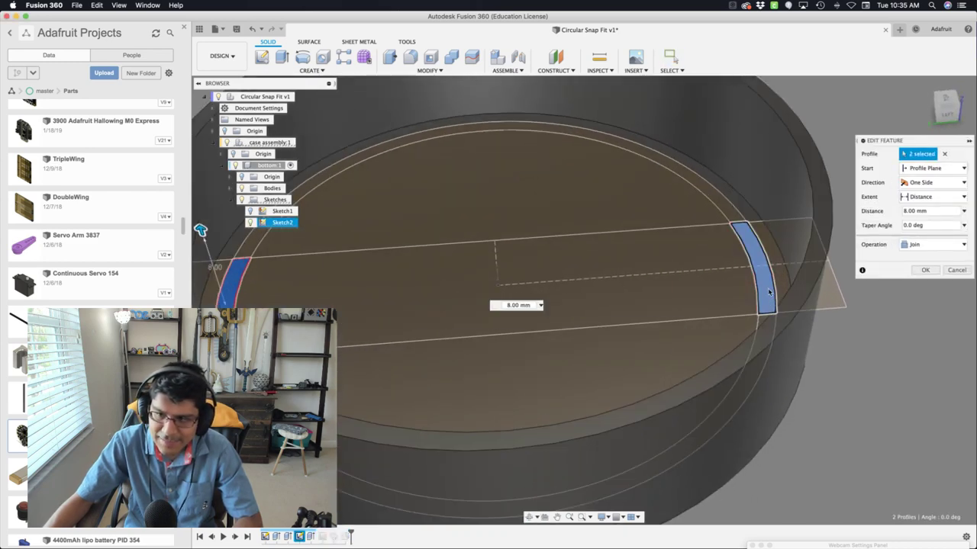
{"action": "left_click", "coordinate": [769, 291]}
{"action": "scroll", "coordinate": [733, 326], "scroll_direction": "down", "scroll_amount": 5}
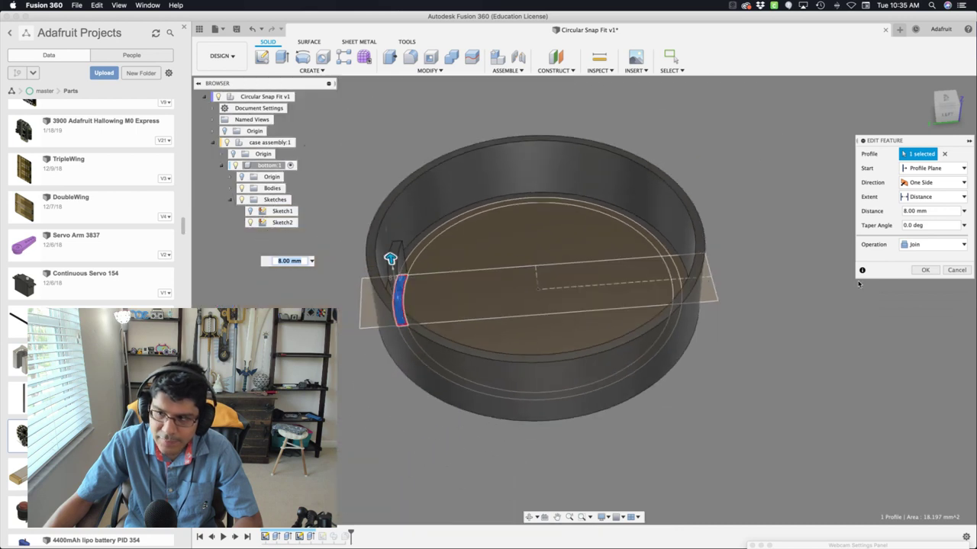
{"action": "left_click", "coordinate": [929, 274]}
- Mirror the tab's extrude, sweep and fillet features across the origin plane through the case's center onto the opposite side
{"action": "middle_click_drag", "start_coordinate": [821, 323], "coordinate": [840, 375]}
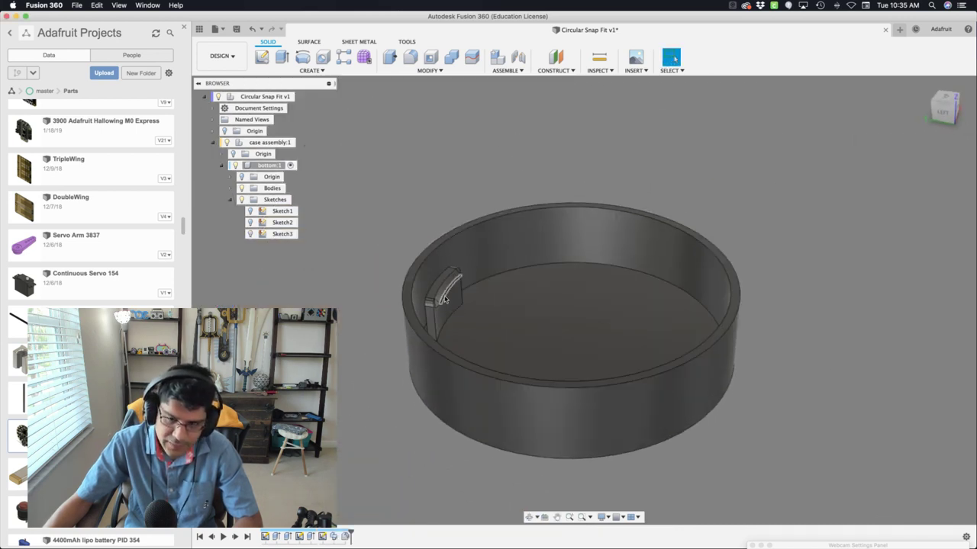
{"action": "scroll", "coordinate": [436, 283], "scroll_direction": "up", "scroll_amount": 3}
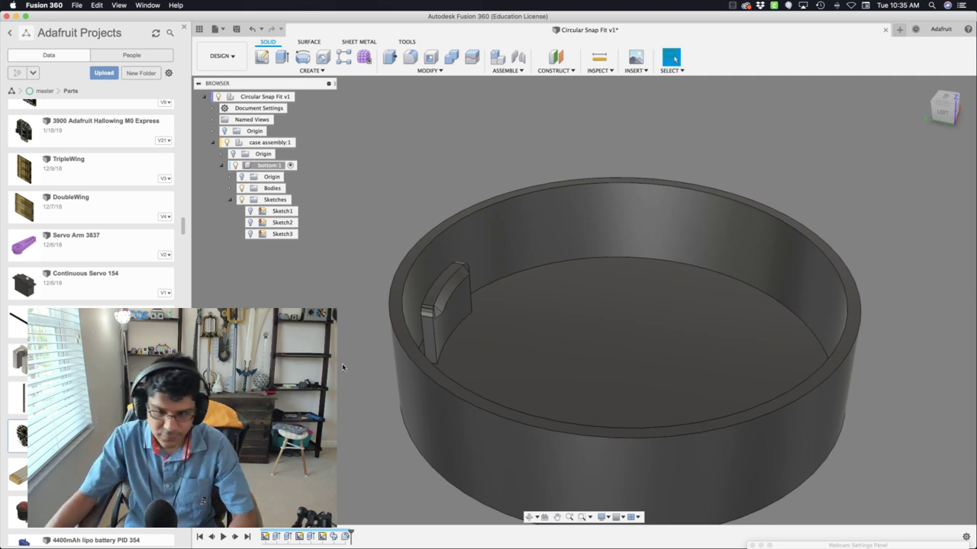
{"action": "type", "text": "s"}
{"action": "type", "text": "mir"}
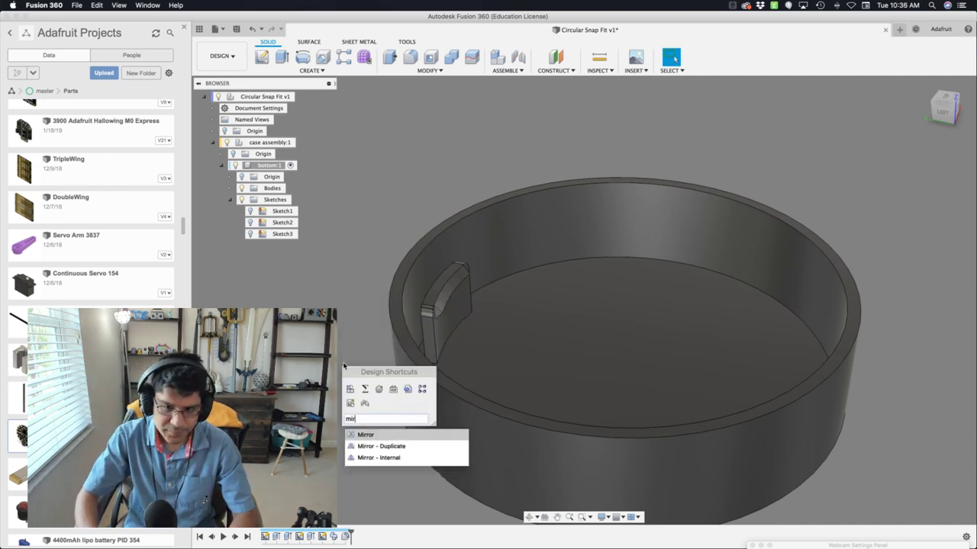
{"action": "key", "text": "Return"}
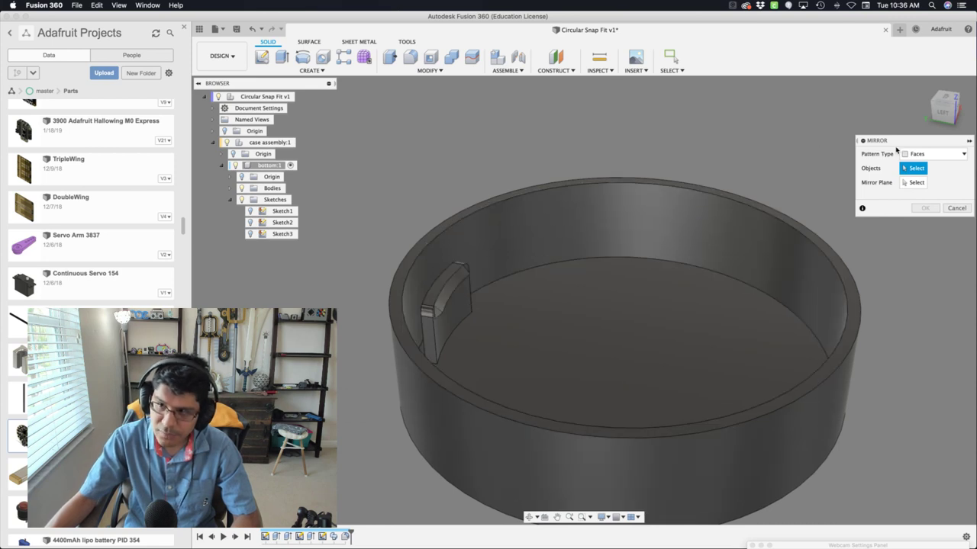
{"action": "left_click", "coordinate": [926, 153]}
{"action": "left_click", "coordinate": [925, 177]}
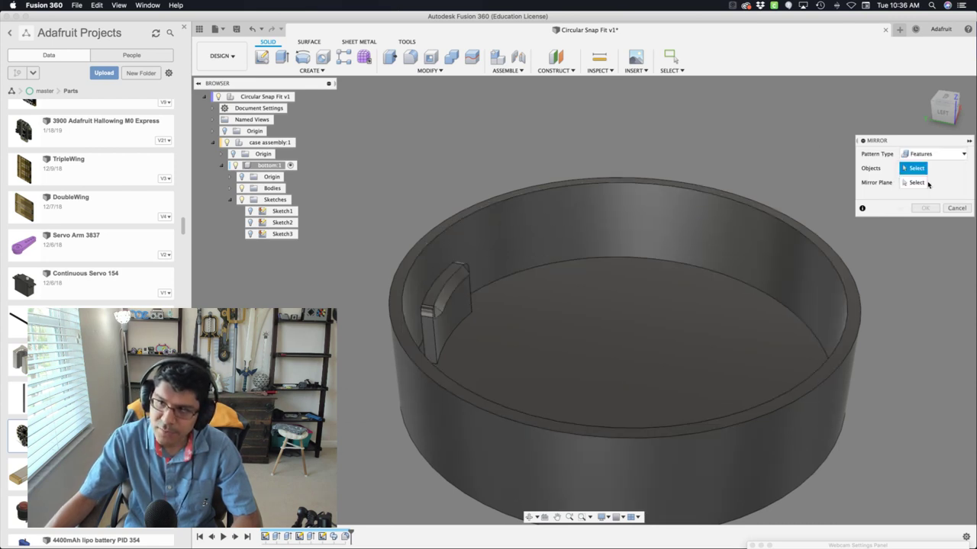
{"action": "left_click", "coordinate": [310, 537]}
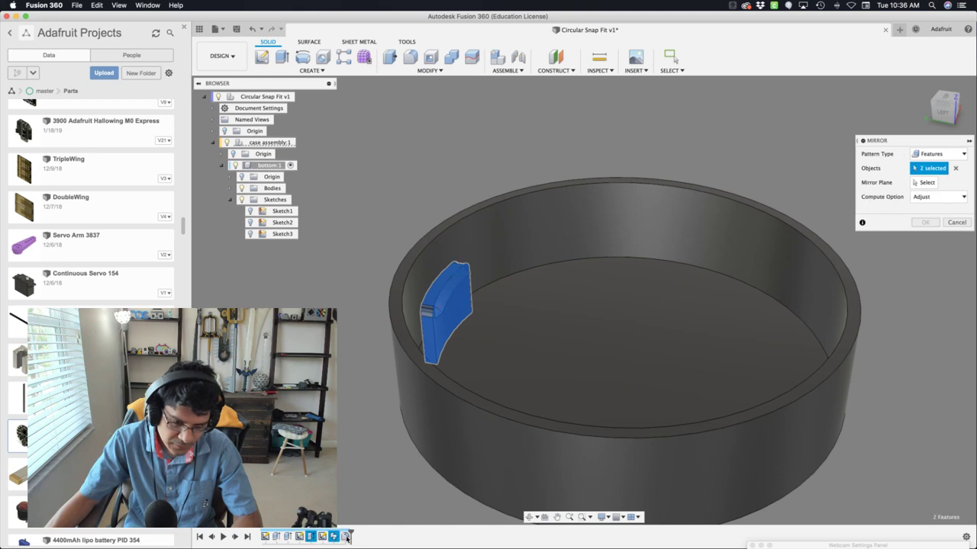
{"action": "left_click", "coordinate": [345, 537]}
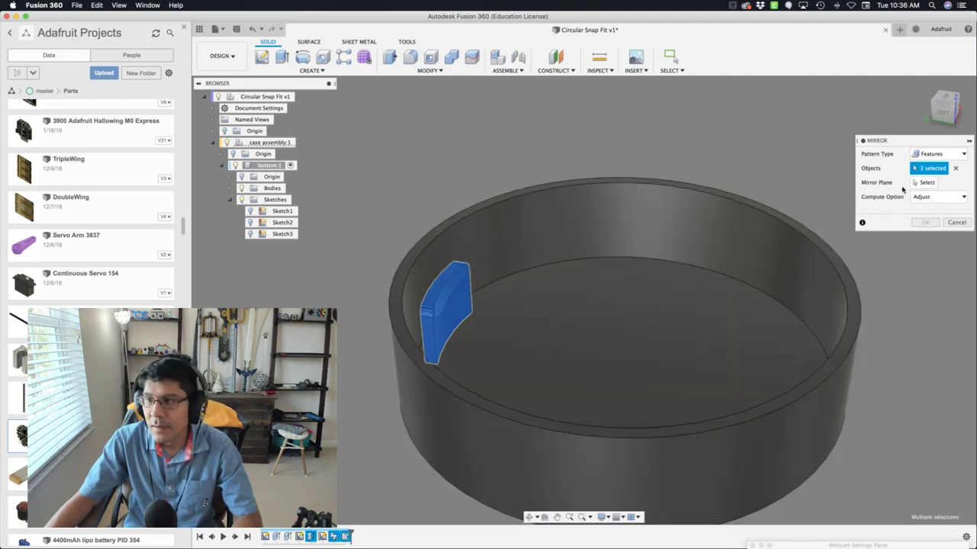
{"action": "left_click", "coordinate": [927, 182]}
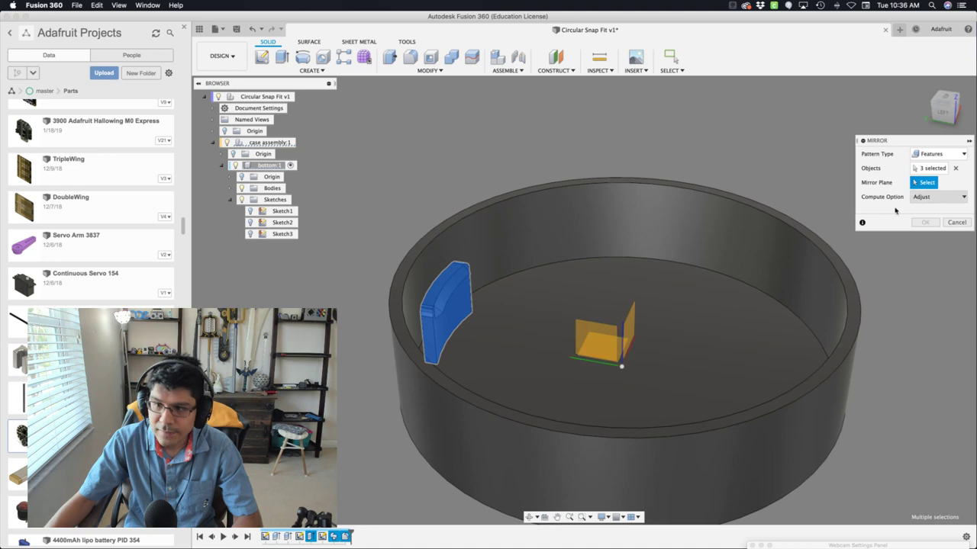
{"action": "middle_click_drag", "start_coordinate": [685, 327], "coordinate": [771, 294], "text": "shift"}
{"action": "left_click", "coordinate": [627, 333]}
{"action": "middle_click_drag", "start_coordinate": [747, 261], "coordinate": [779, 328], "text": "shift"}
{"action": "key", "text": "Return"}
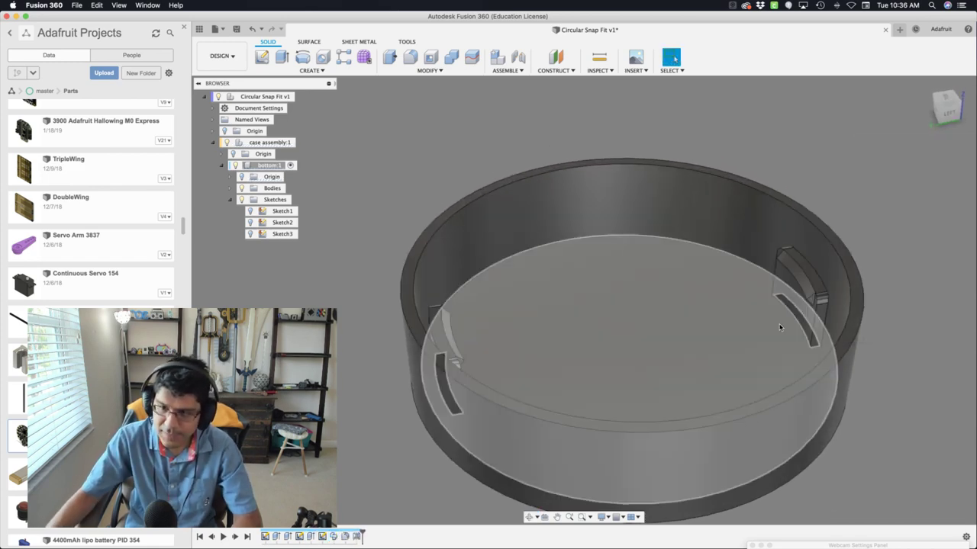
- Set the internalDiameter user parameter to 62 mm
{"action": "middle_click_drag", "start_coordinate": [852, 218], "coordinate": [758, 209], "text": "shift"}
{"action": "scroll", "coordinate": [854, 224], "scroll_direction": "down", "scroll_amount": 1}
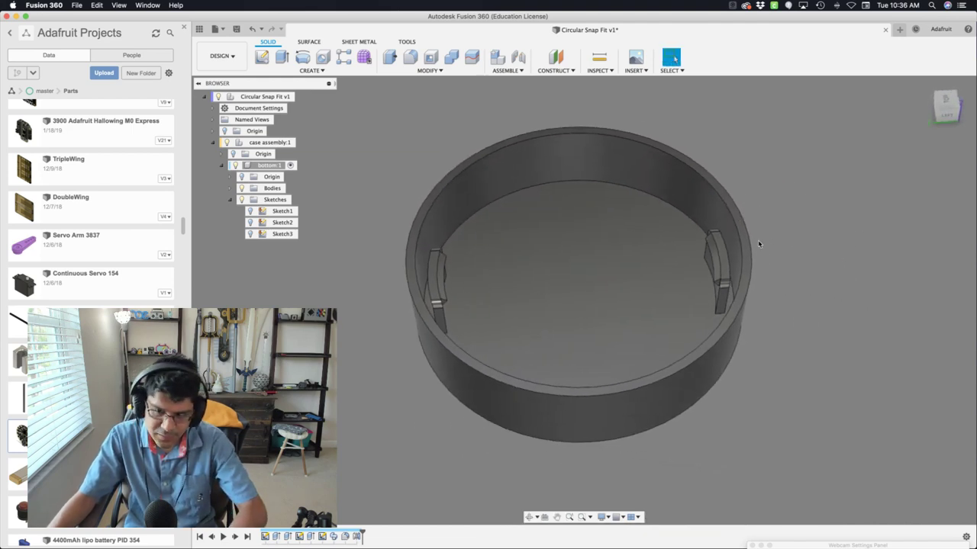
{"action": "key", "text": "shift+p"}
{"action": "left_click_drag", "start_coordinate": [588, 184], "coordinate": [658, 426]}
{"action": "left_click", "coordinate": [608, 489]}
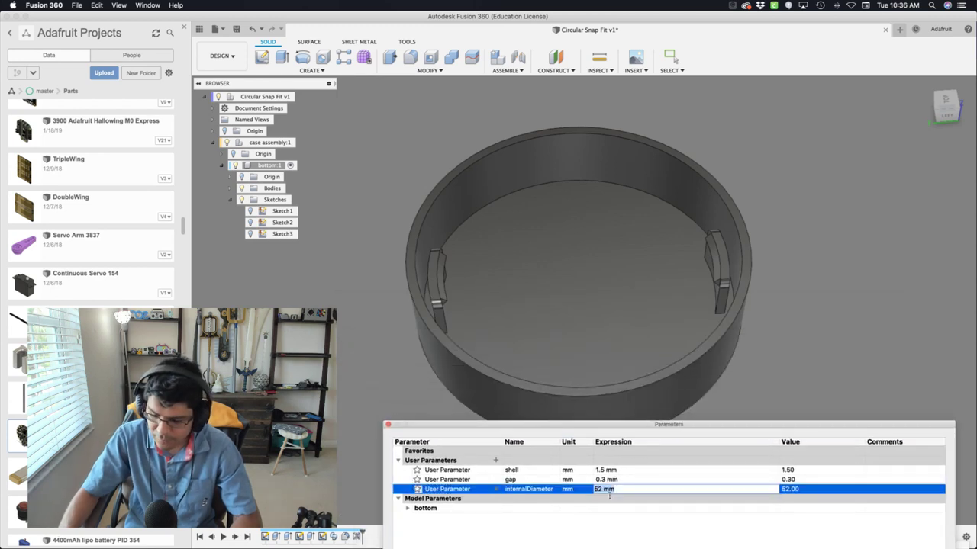
{"action": "key", "text": "Return"}
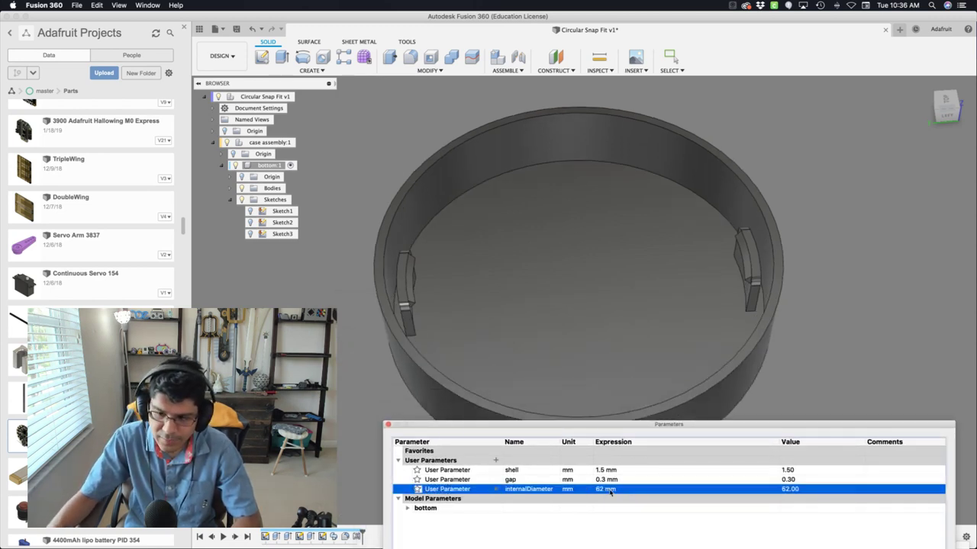
- Set the shell user parameter to 2 mm to test the wall thickness
{"action": "left_click", "coordinate": [613, 497]}
{"action": "left_click", "coordinate": [612, 490]}
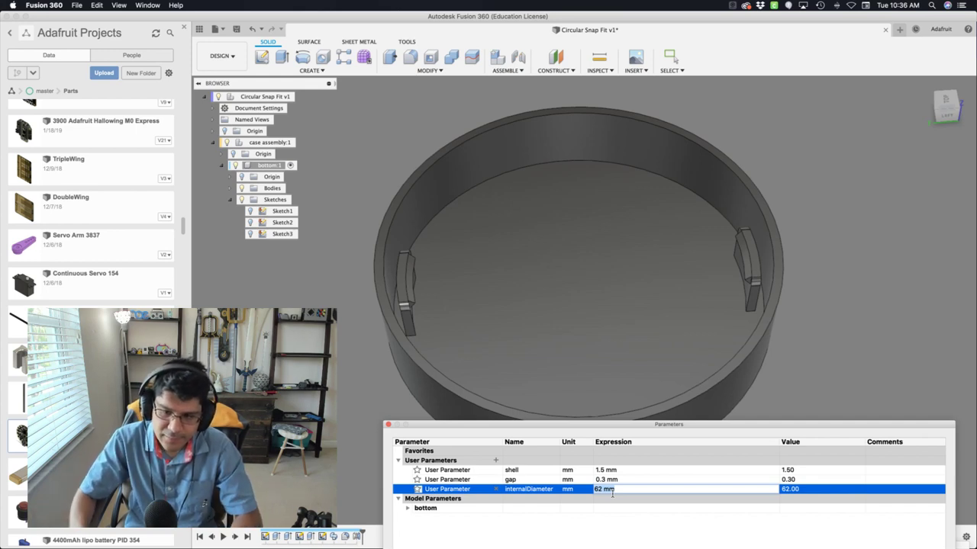
{"action": "key", "text": "Up"}
{"action": "key", "text": "Up"}
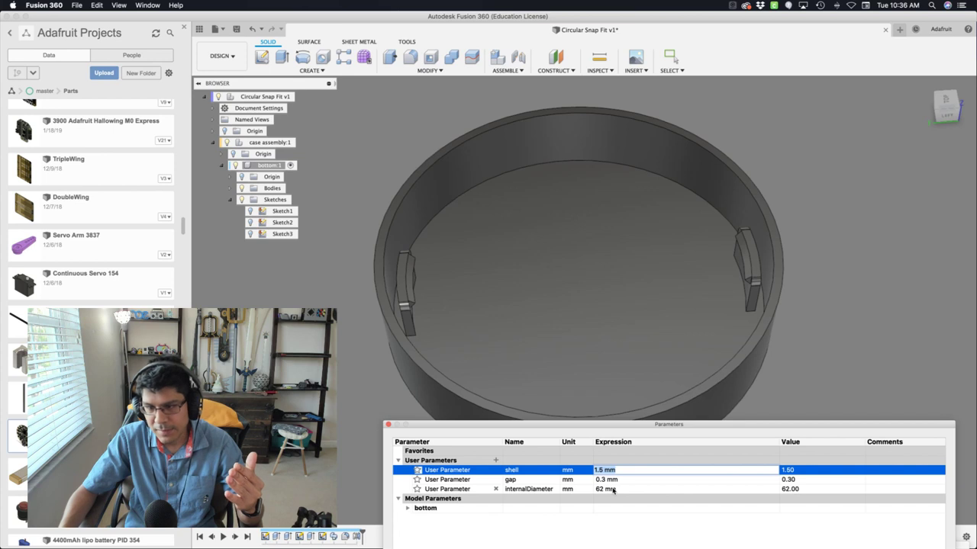
{"action": "key", "text": "Return"}
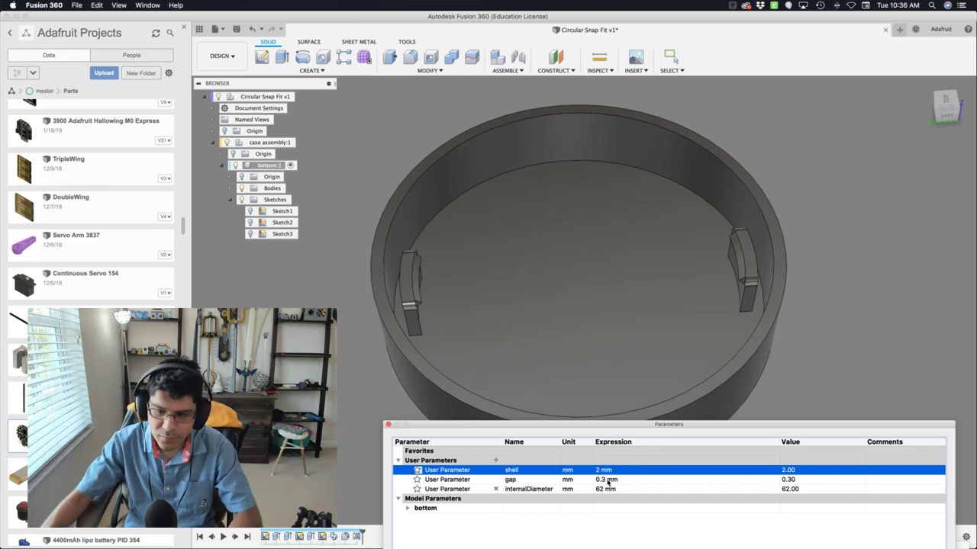
- Return the shell user parameter to 1.5 mm and close the parameters
{"action": "double_click", "coordinate": [598, 469]}
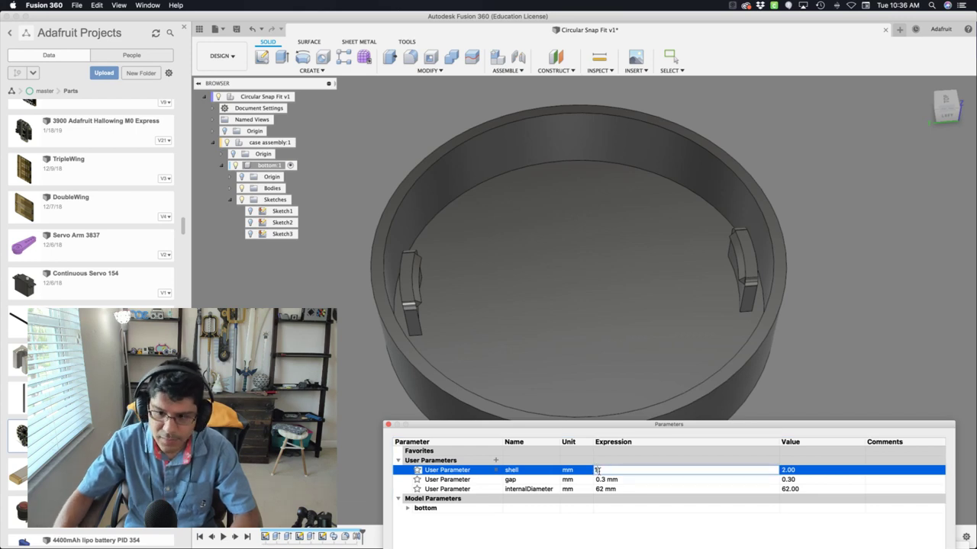
{"action": "type", "text": "1.5"}
{"action": "key", "text": "Return"}
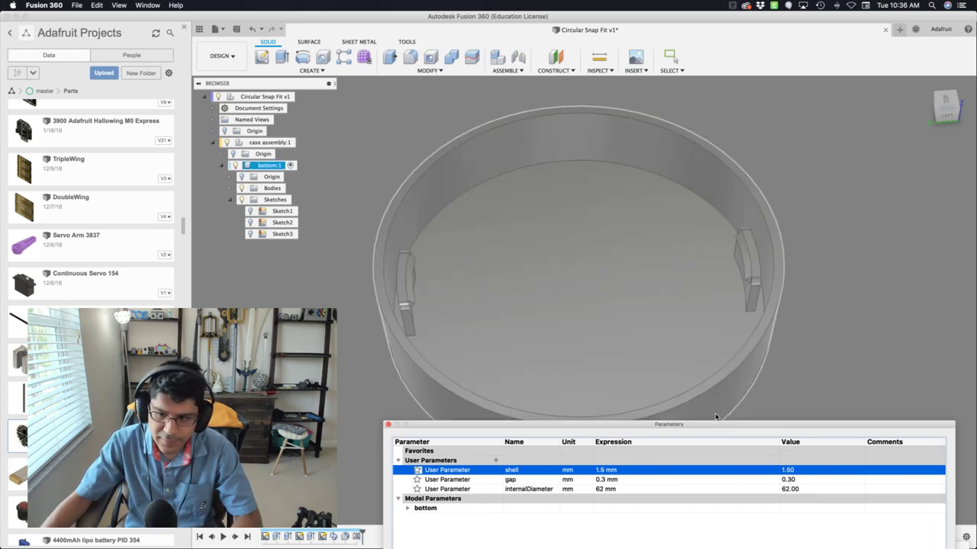
{"action": "left_click_drag", "start_coordinate": [716, 425], "coordinate": [715, 266]}
{"action": "left_click", "coordinate": [906, 508]}
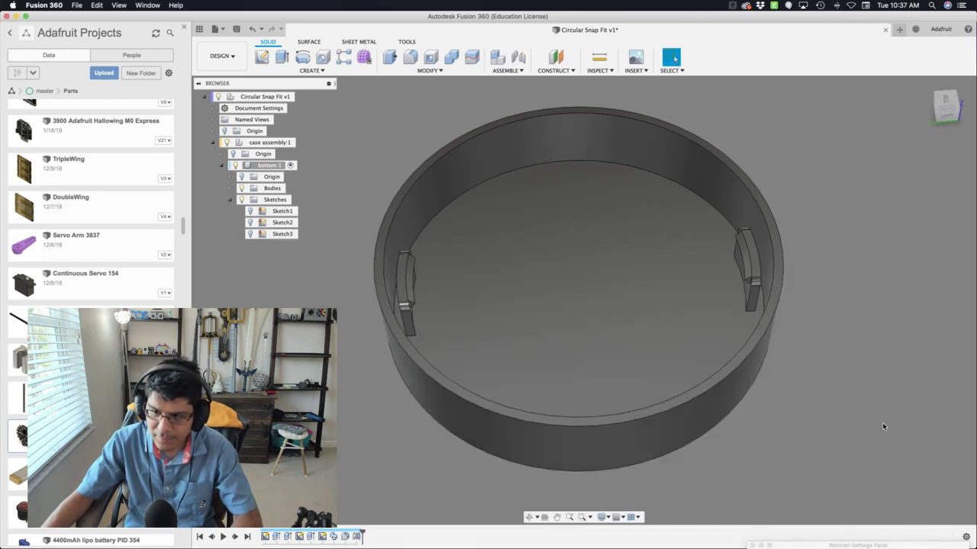
- Examine both snap-fit tabs, their ridges and fillets, and the inner wall and rim edge of the resized case
{"action": "middle_click_drag", "start_coordinate": [882, 422], "coordinate": [910, 414], "text": "shift"}
{"action": "scroll", "coordinate": [691, 233], "scroll_direction": "up", "scroll_amount": 5}
{"action": "scroll", "coordinate": [657, 192], "scroll_direction": "down", "scroll_amount": 4}
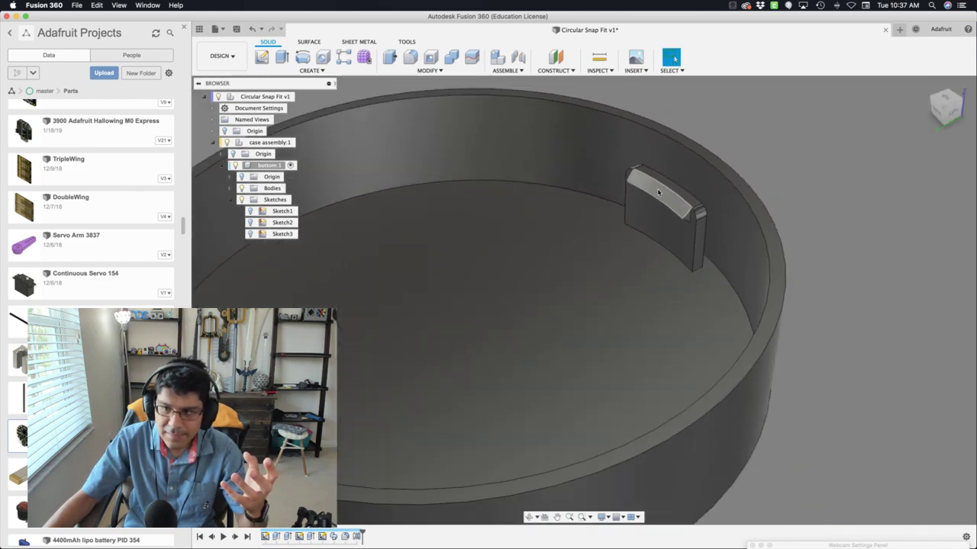
{"action": "middle_click_drag", "start_coordinate": [655, 224], "coordinate": [695, 221]}
{"action": "scroll", "coordinate": [682, 218], "scroll_direction": "down", "scroll_amount": 3}
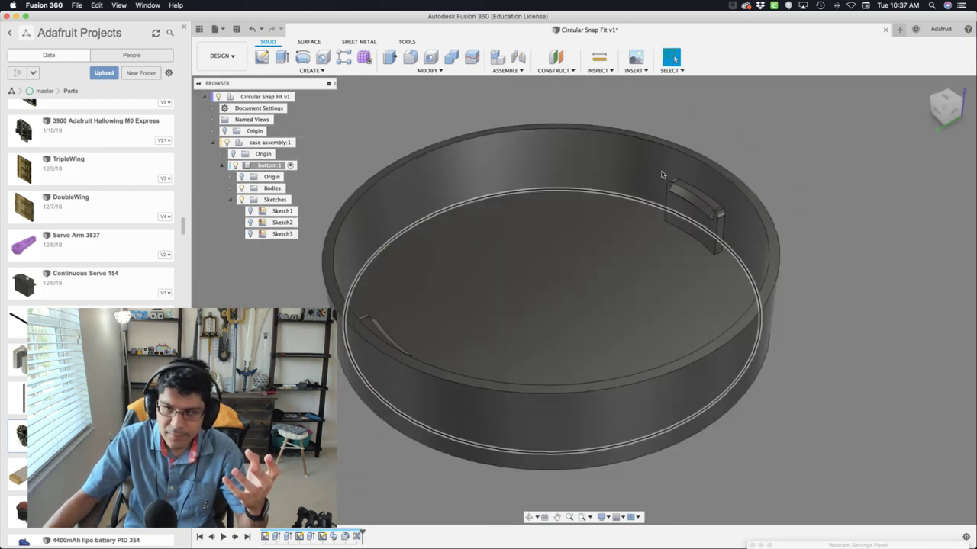
{"action": "left_click", "coordinate": [654, 144]}
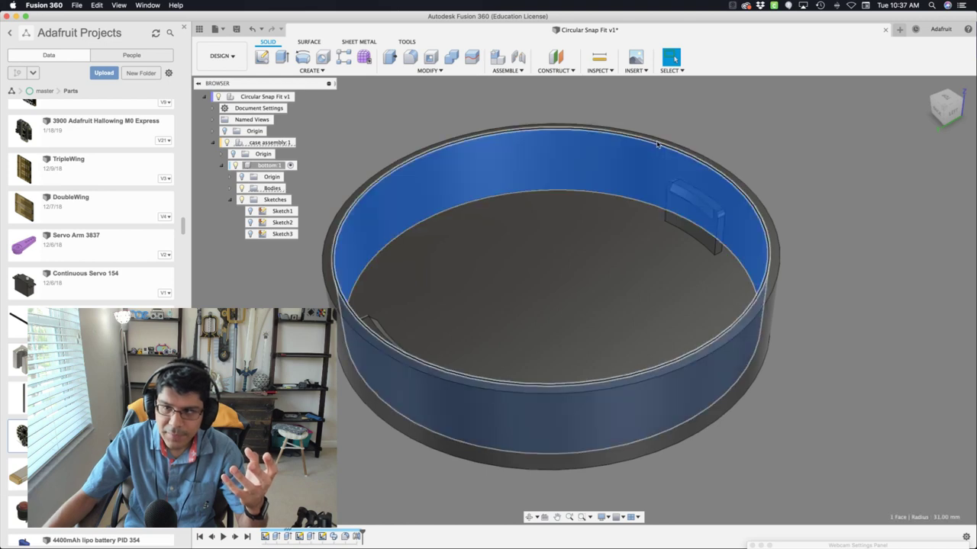
{"action": "left_click", "coordinate": [658, 144]}
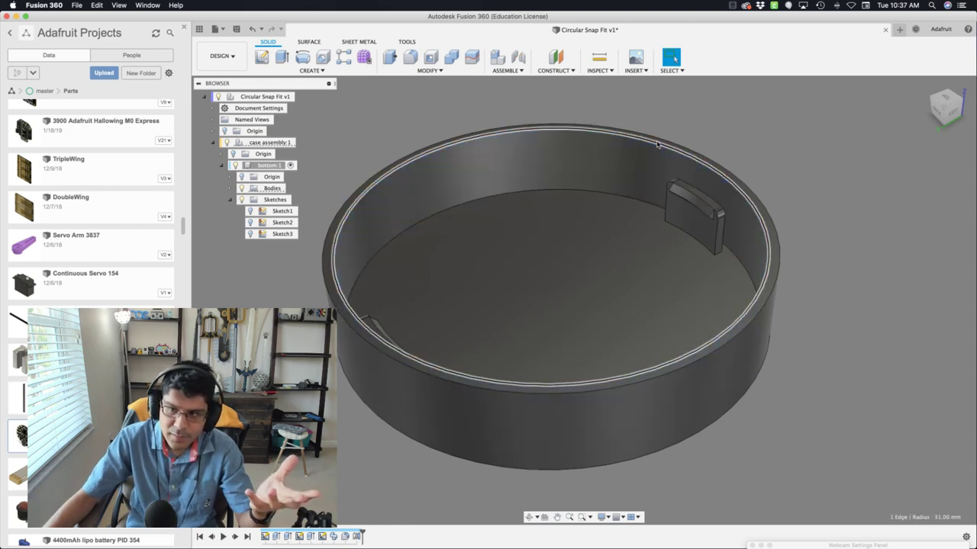
{"action": "left_click", "coordinate": [780, 146]}
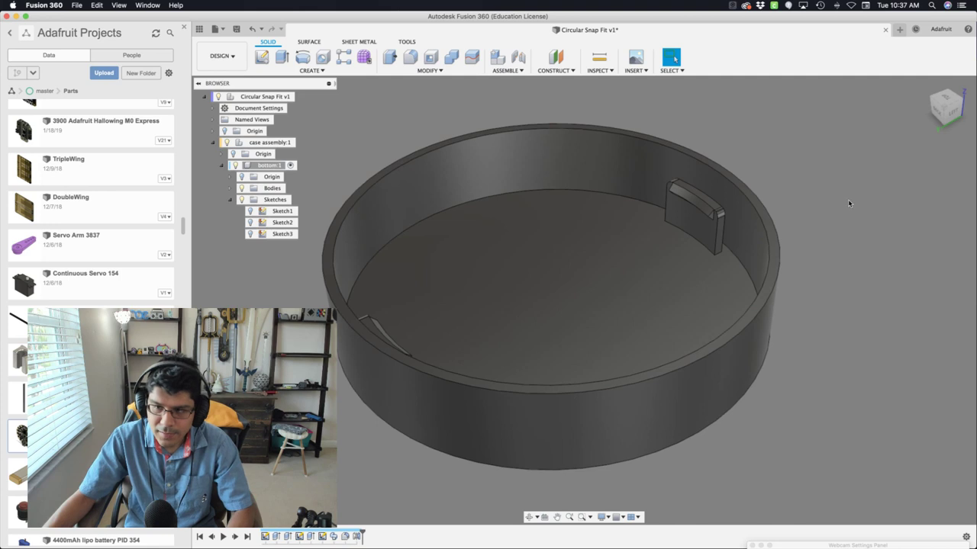
{"action": "mouse_move", "coordinate": [849, 202]}
{"action": "middle_mouse_down", "text": "shift"}
{"action": "mouse_move", "coordinate": [839, 209]}
{"action": "mouse_move", "coordinate": [839, 196]}
{"action": "mouse_move", "coordinate": [839, 205]}
{"action": "middle_mouse_up", "text": "shift"}
{"action": "scroll", "coordinate": [772, 175], "scroll_direction": "up", "scroll_amount": 3}
{"action": "scroll", "coordinate": [652, 178], "scroll_direction": "down", "scroll_amount": 1}
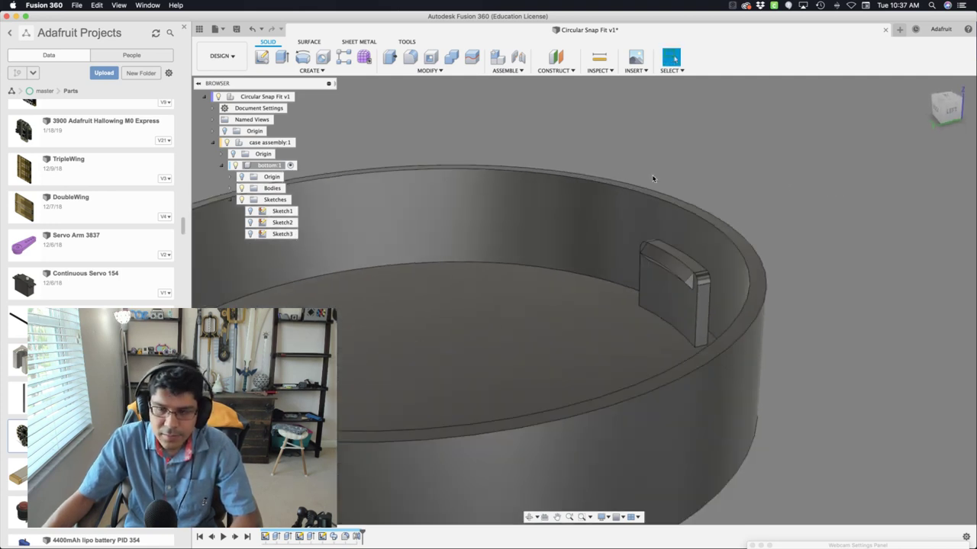
{"action": "scroll", "coordinate": [653, 178], "scroll_direction": "down", "scroll_amount": 2}
{"action": "scroll", "coordinate": [656, 187], "scroll_direction": "up", "scroll_amount": 3}
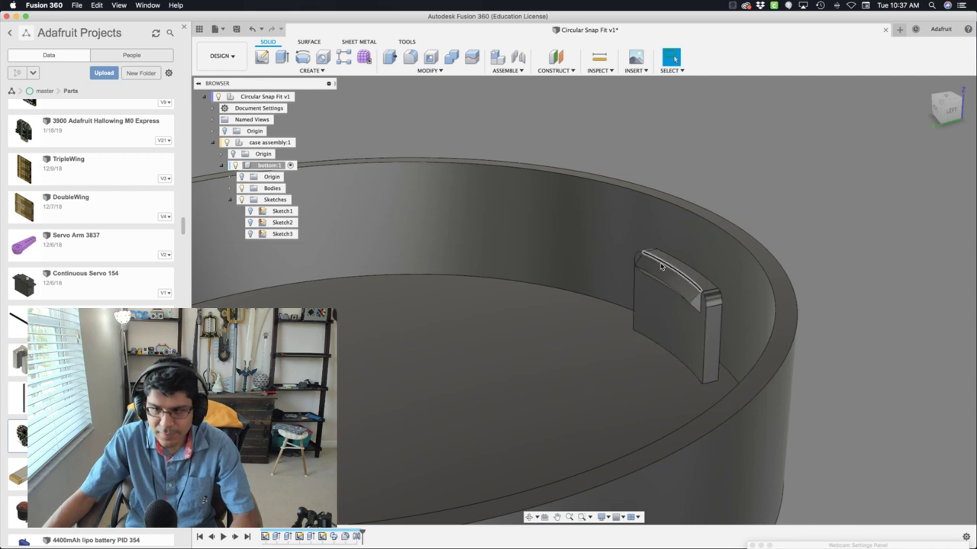
{"action": "scroll", "coordinate": [661, 267], "scroll_direction": "down", "scroll_amount": 3}
{"action": "middle_click_drag", "start_coordinate": [679, 234], "coordinate": [813, 428]}
{"action": "scroll", "coordinate": [749, 207], "scroll_direction": "down", "scroll_amount": 2}
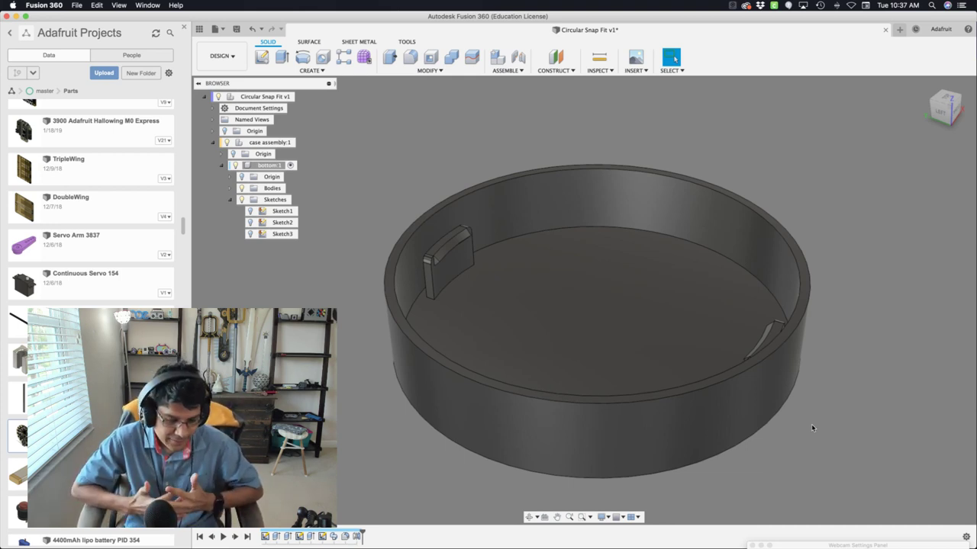
- Switch from Fusion 360 to another open application
{"action": "key", "text": "super+Tab"}
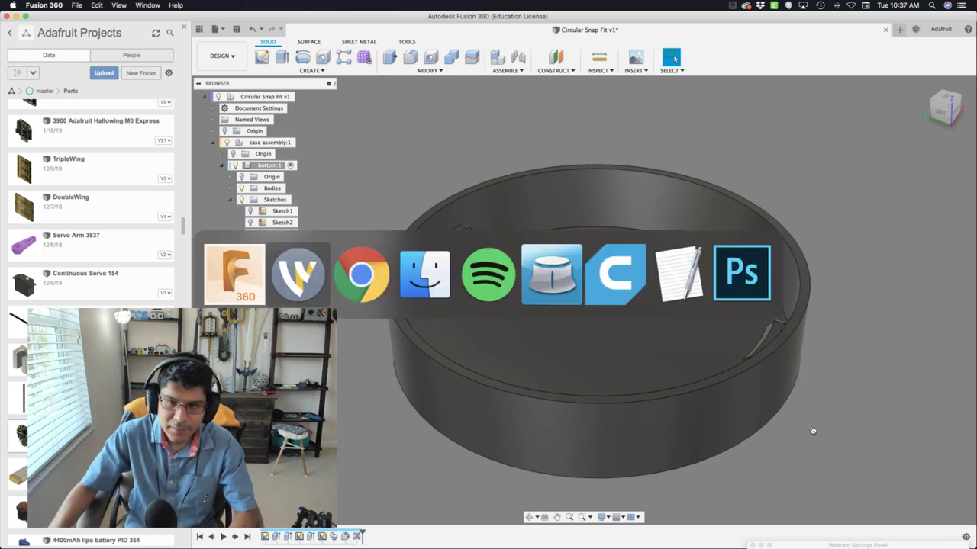